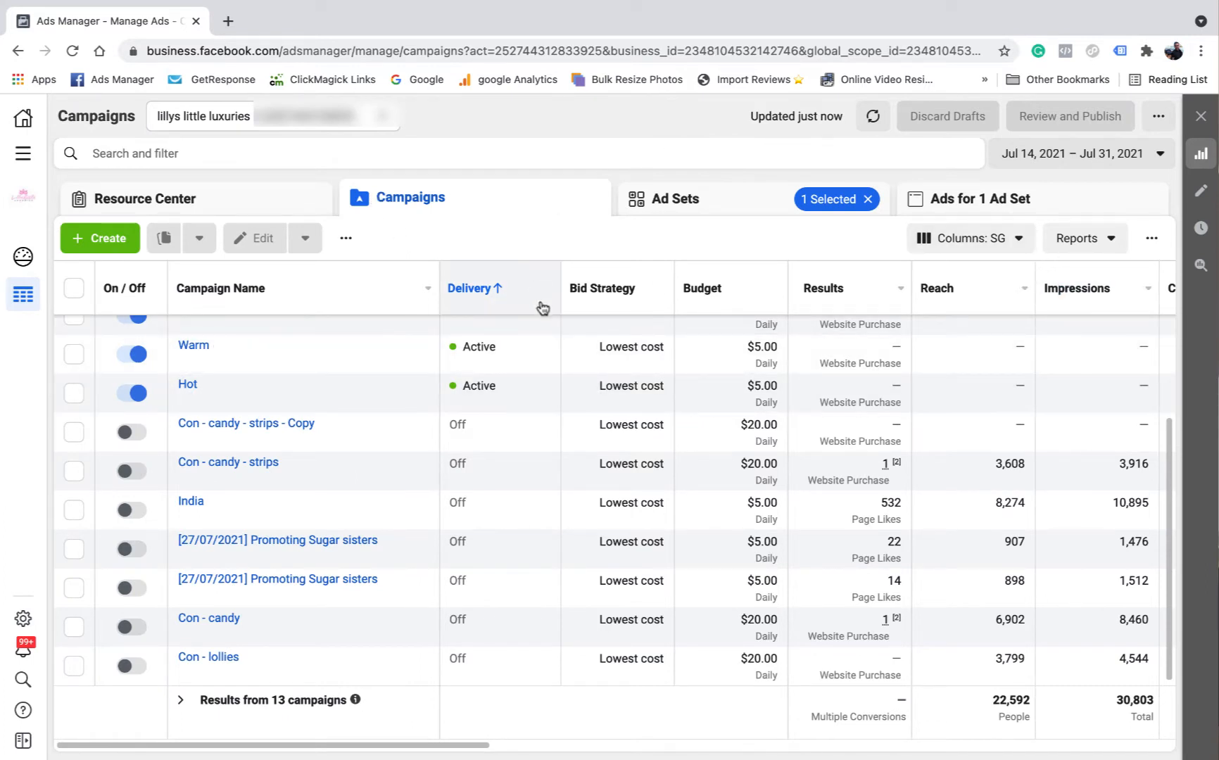
Apply the SG column preset to the campaigns table and review the campaigns' results, reach, cost and spend columns.
left_click(1003, 238)
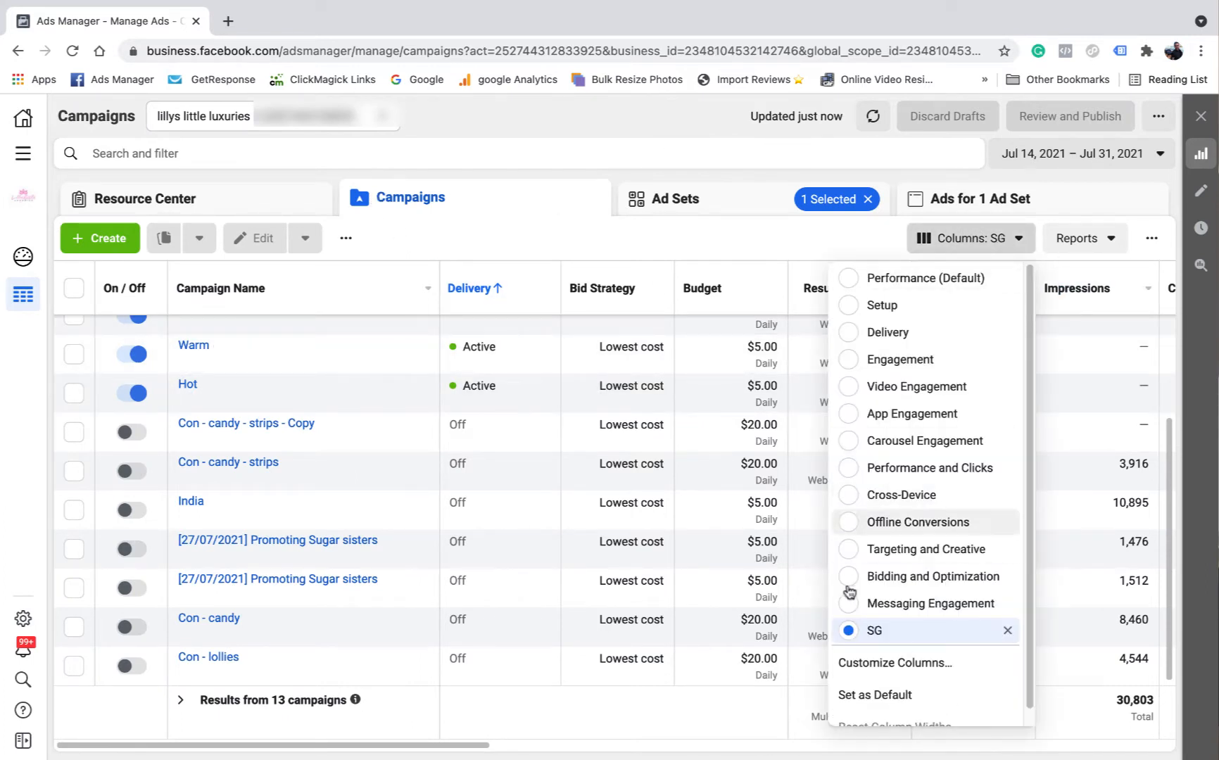
left_click(912, 633)
left_click_drag(444, 745, 564, 743)
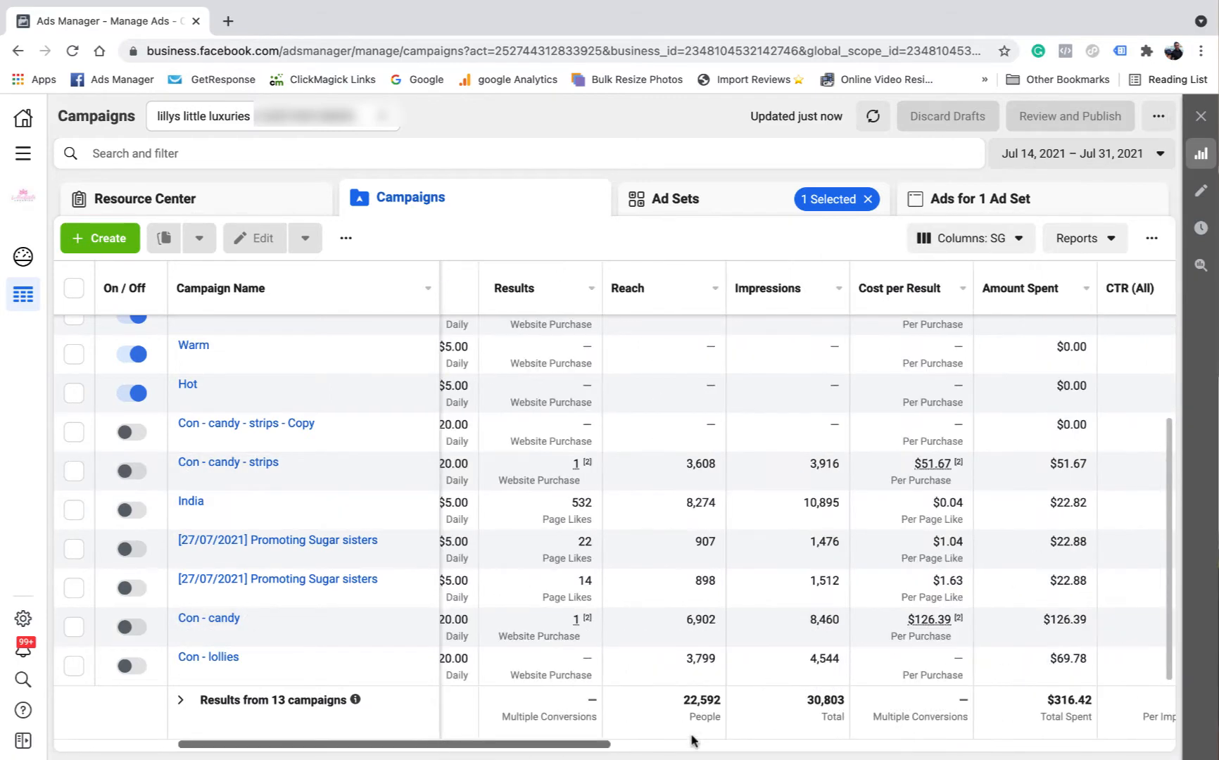
left_click_drag(693, 740, 329, 748)
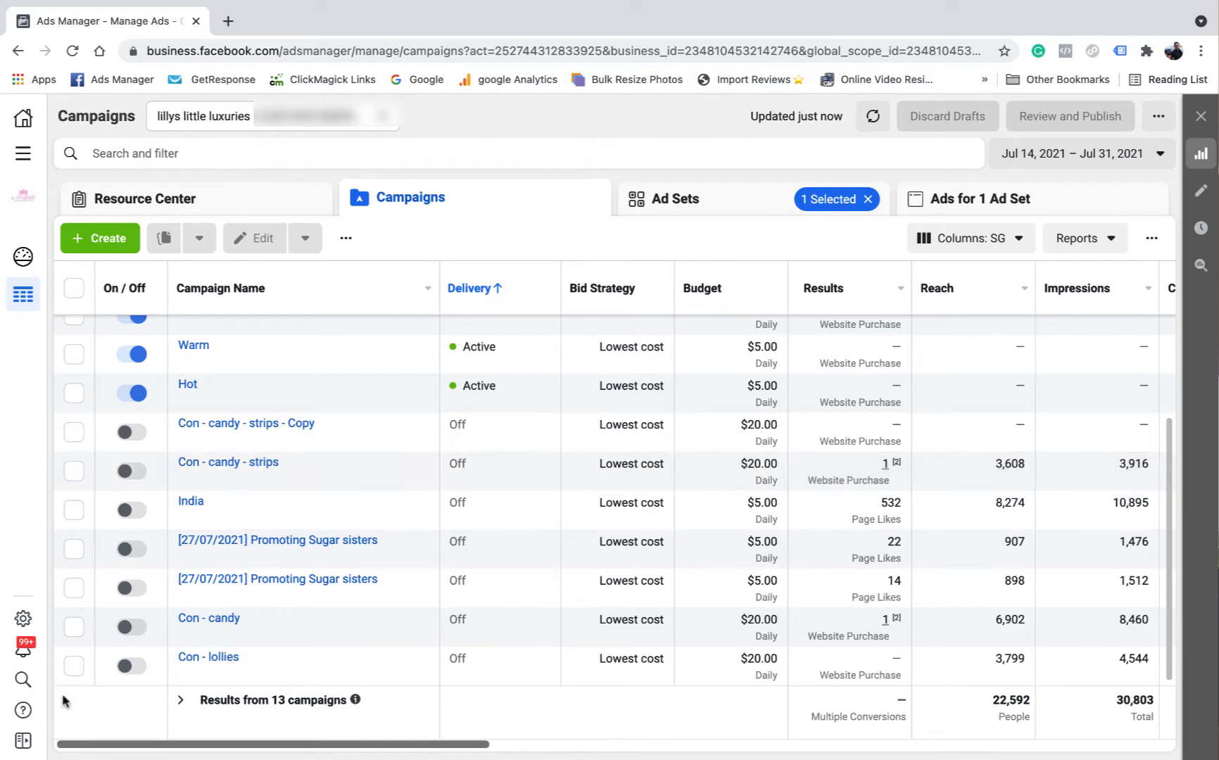
Select only the Con - lollies campaign and open its Con - alen lollies ad set for editing.
left_click(73, 665)
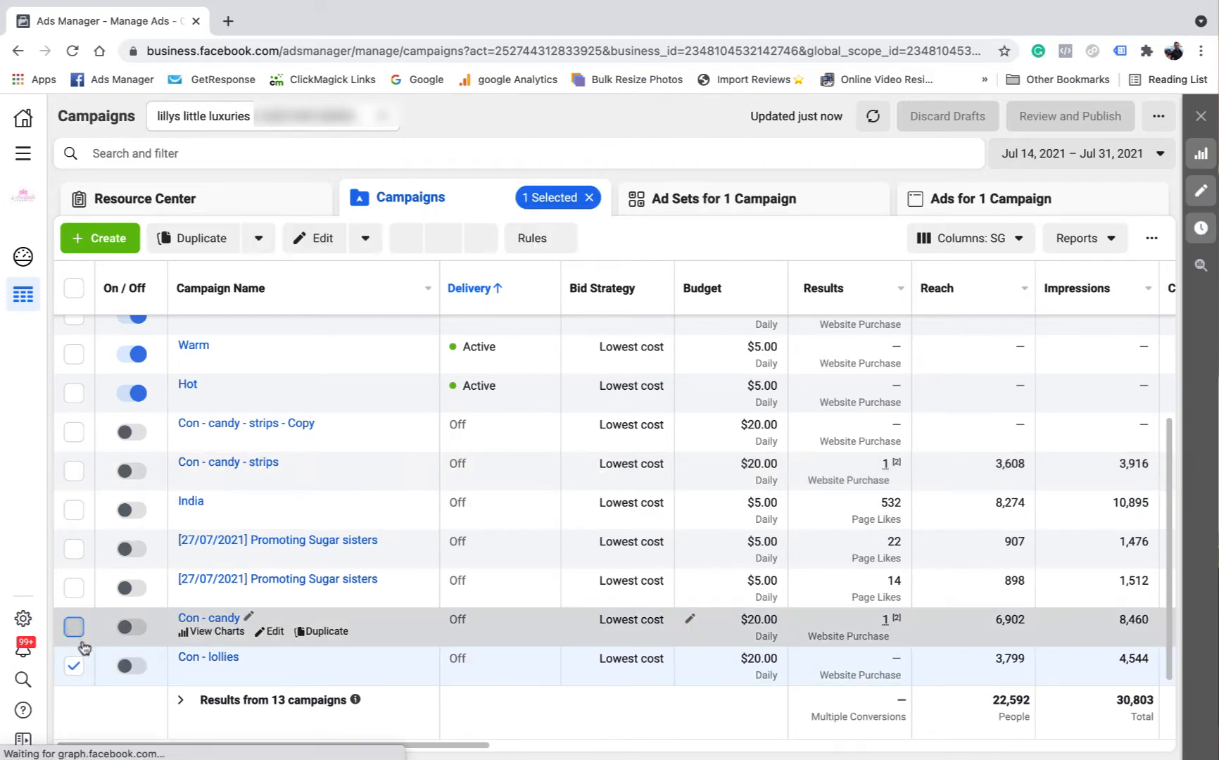
left_click(73, 627)
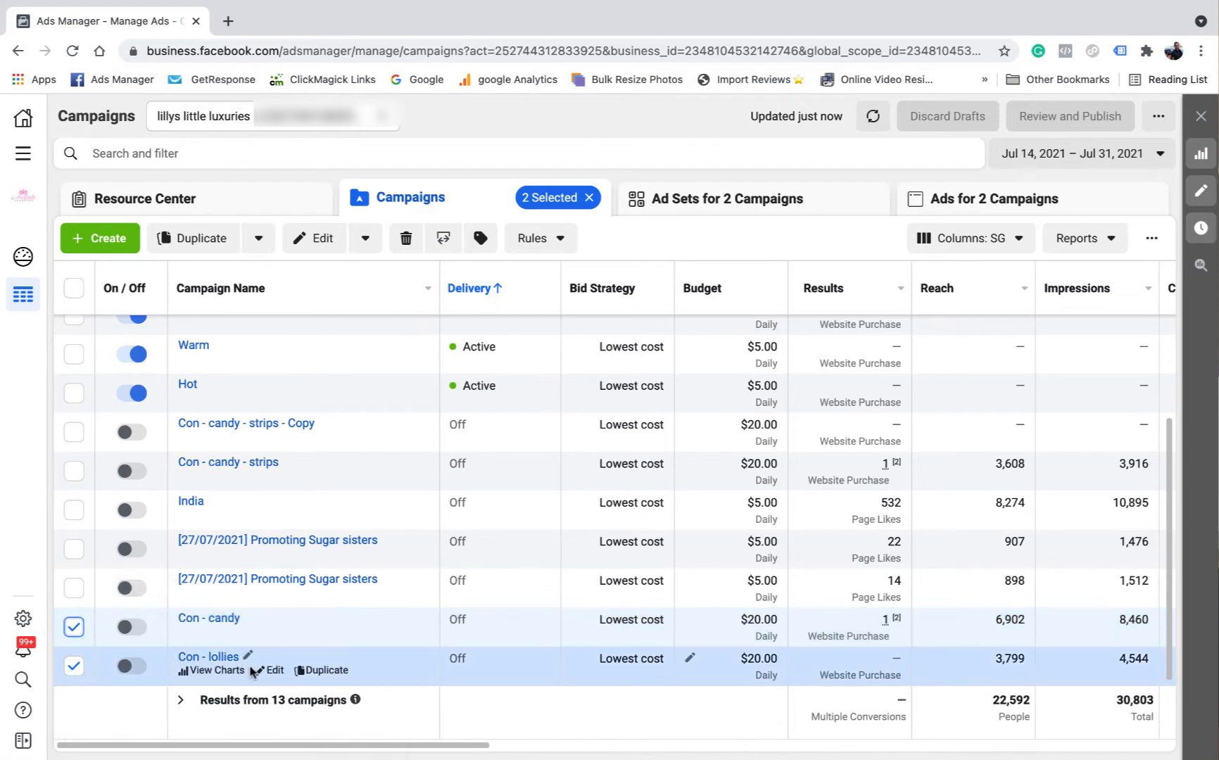
left_click(74, 627)
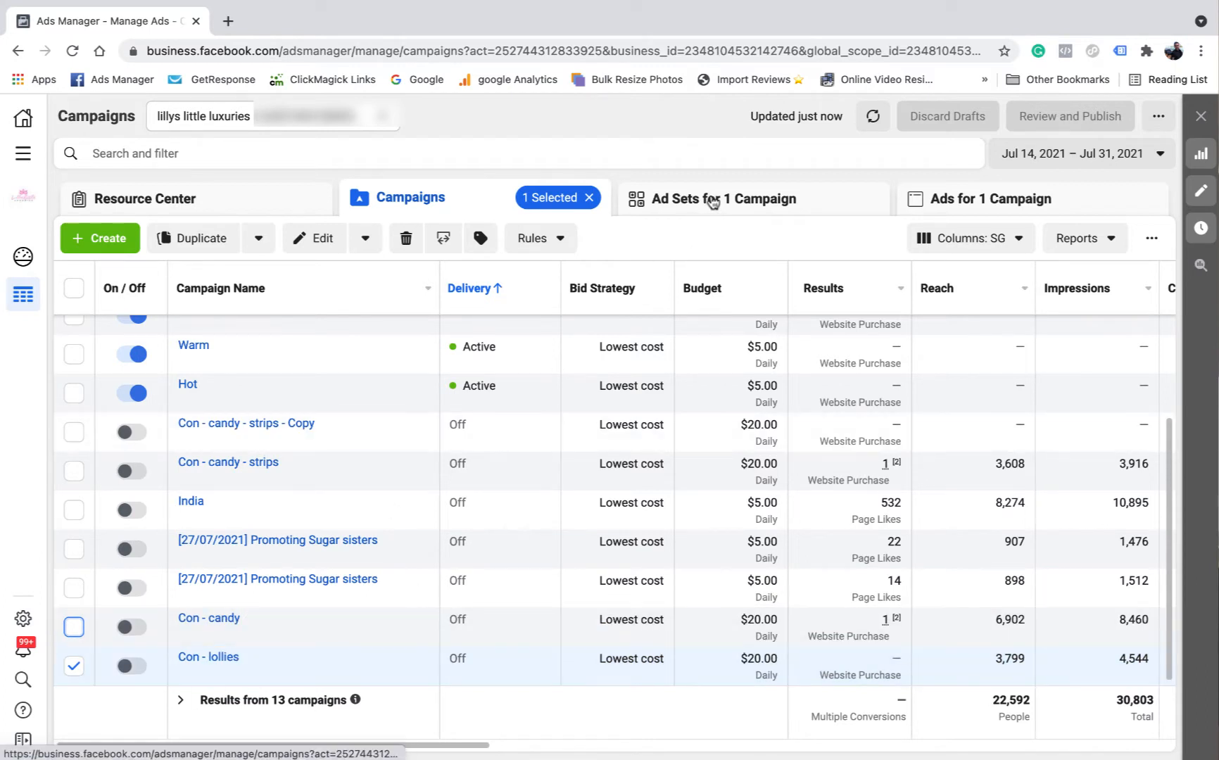
left_click(713, 202)
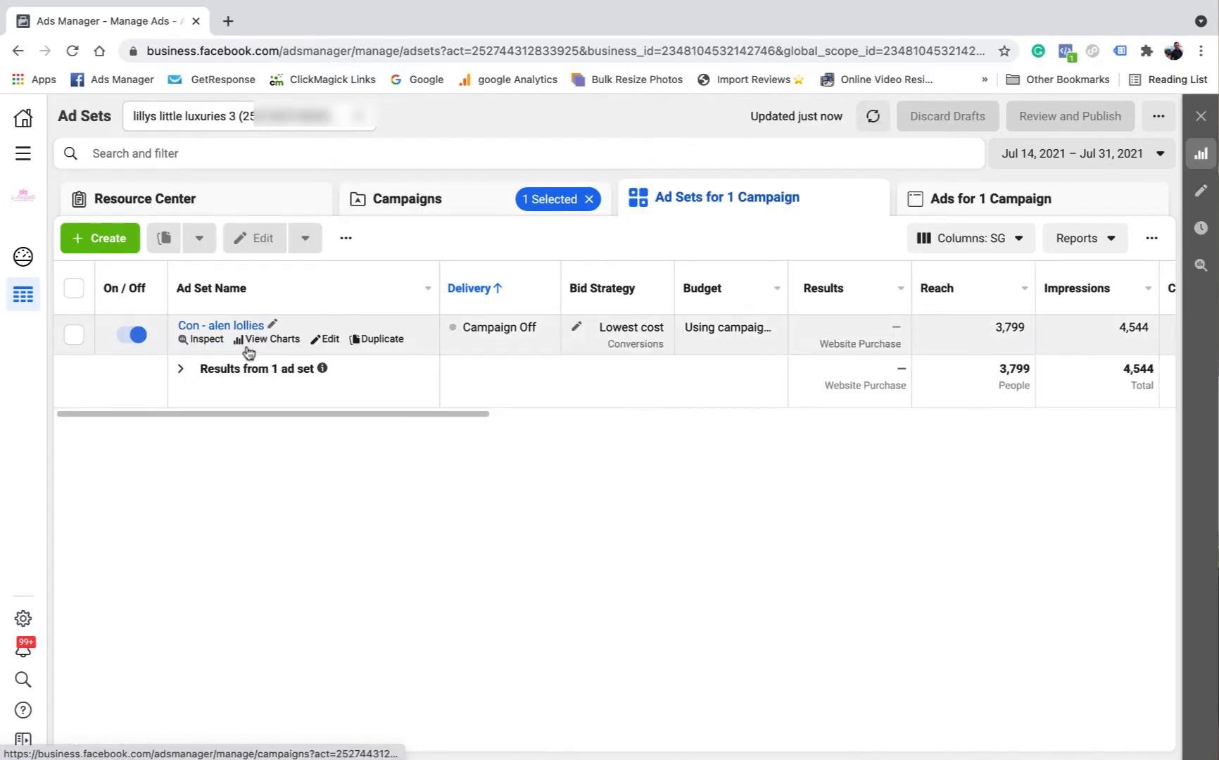
left_click(335, 341)
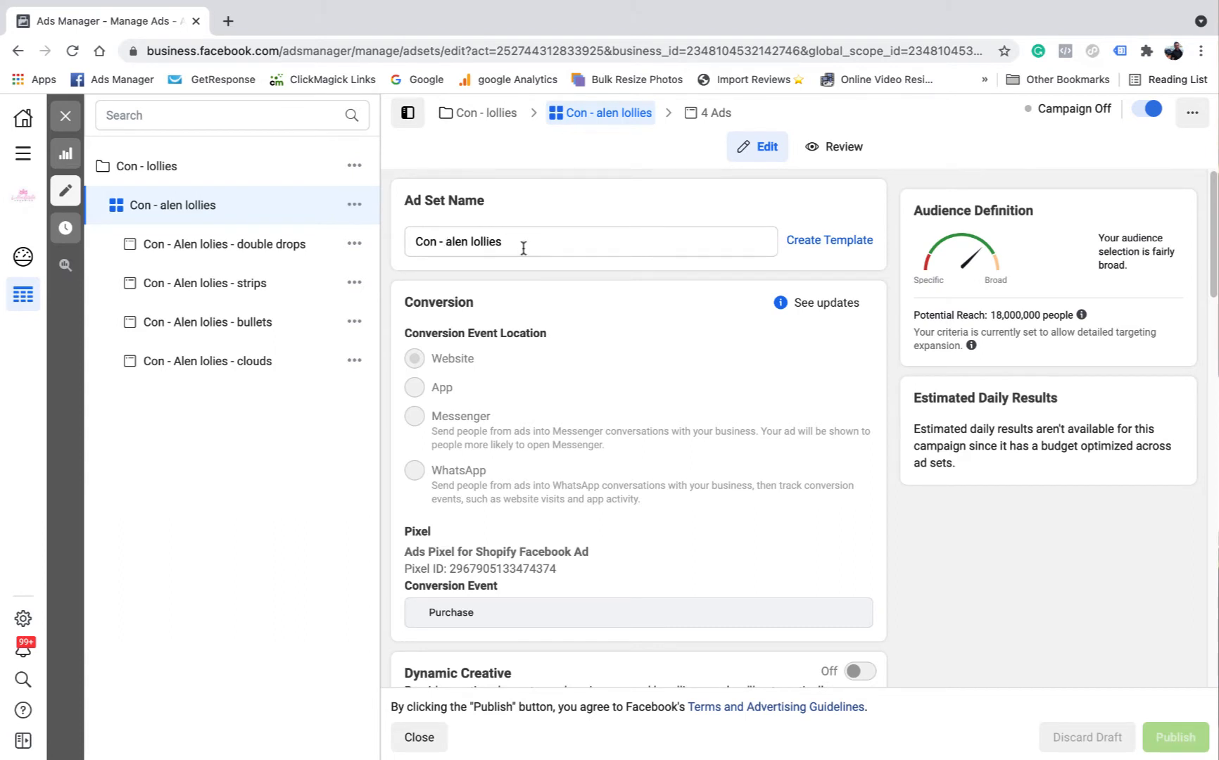
Examine the ad set's conversion event, dynamic creative, schedule and audience settings.
scroll(556, 266, "down", 4)
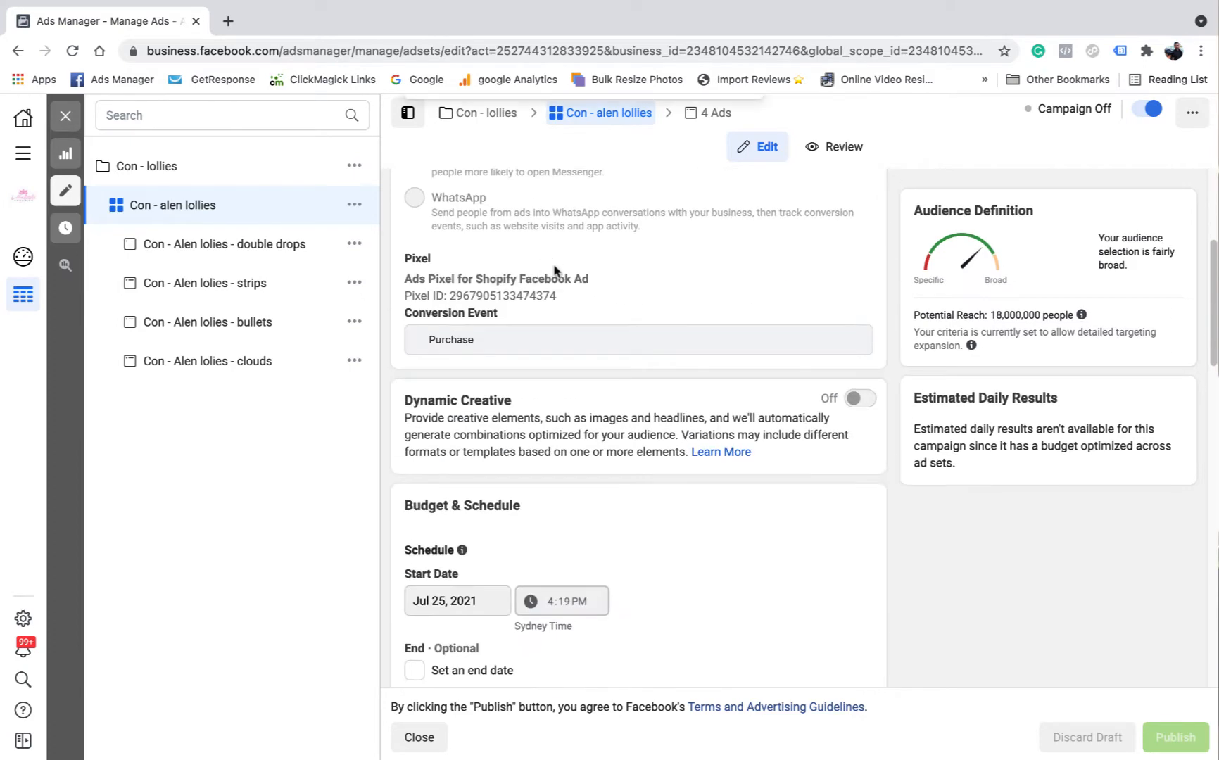
scroll(556, 274, "down", 5)
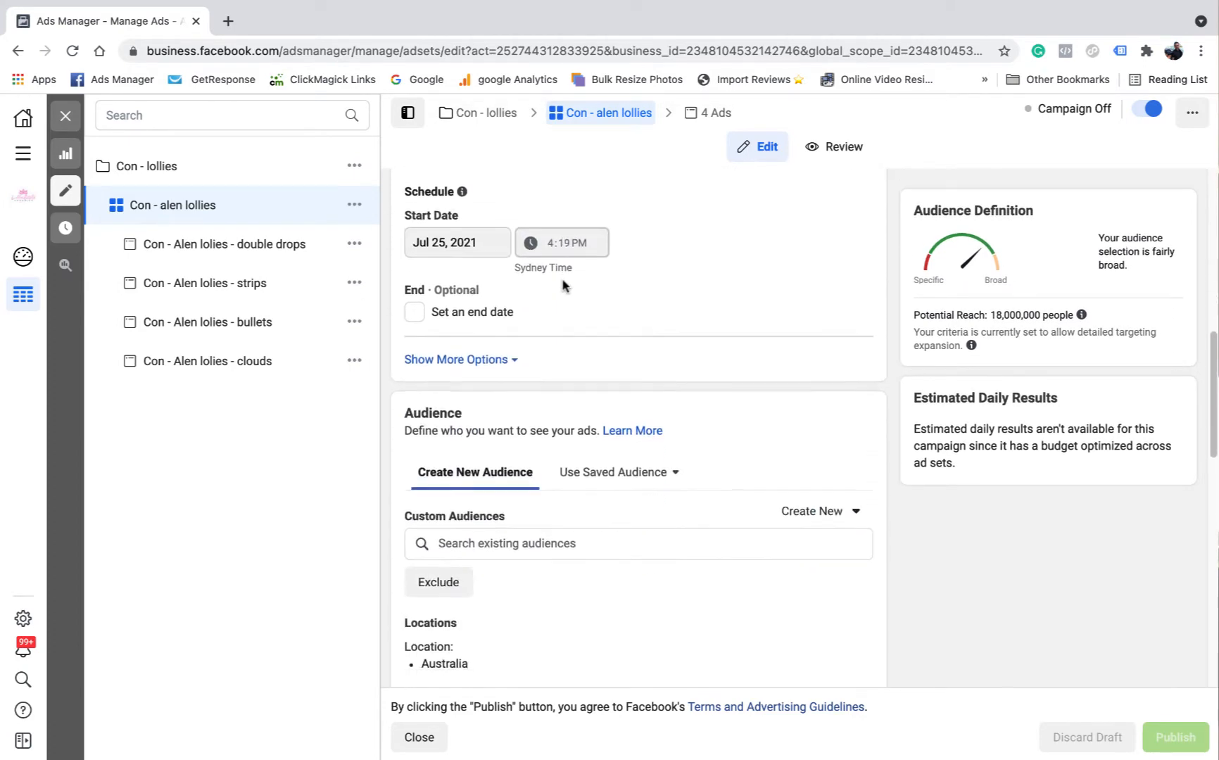
scroll(566, 283, "up", 9)
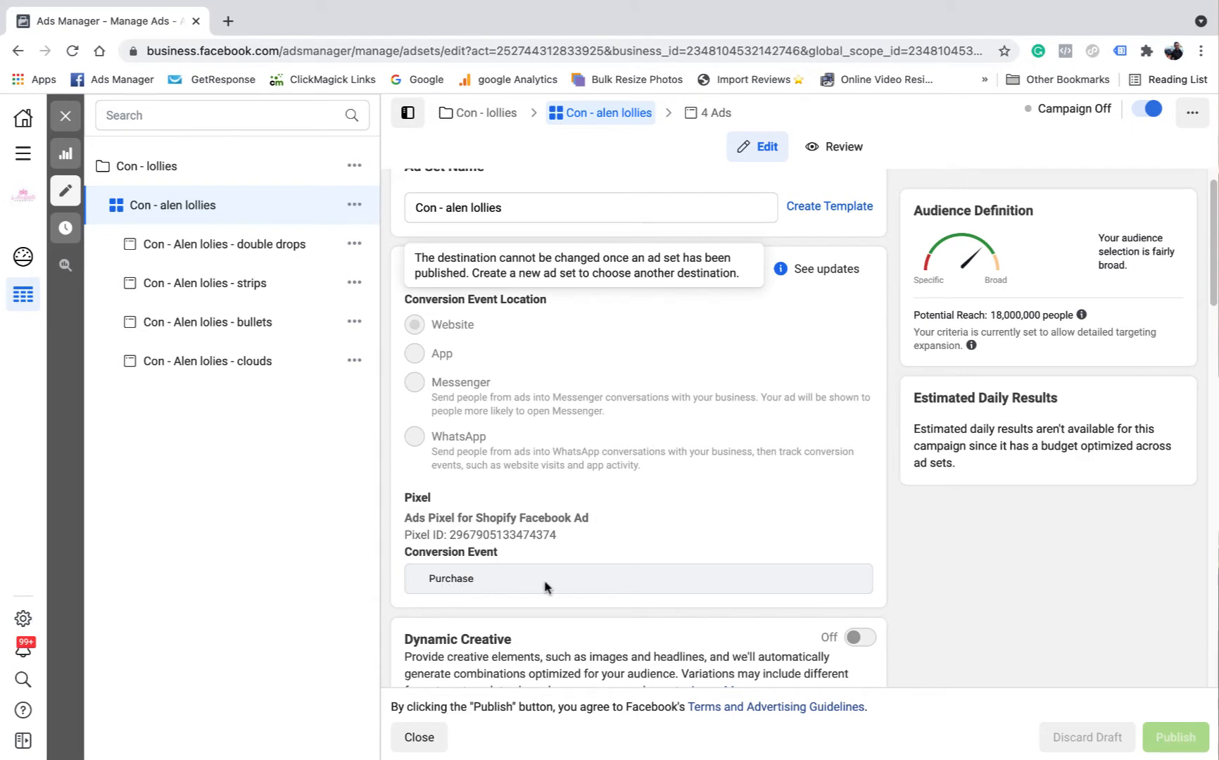
scroll(605, 426, "down", 4)
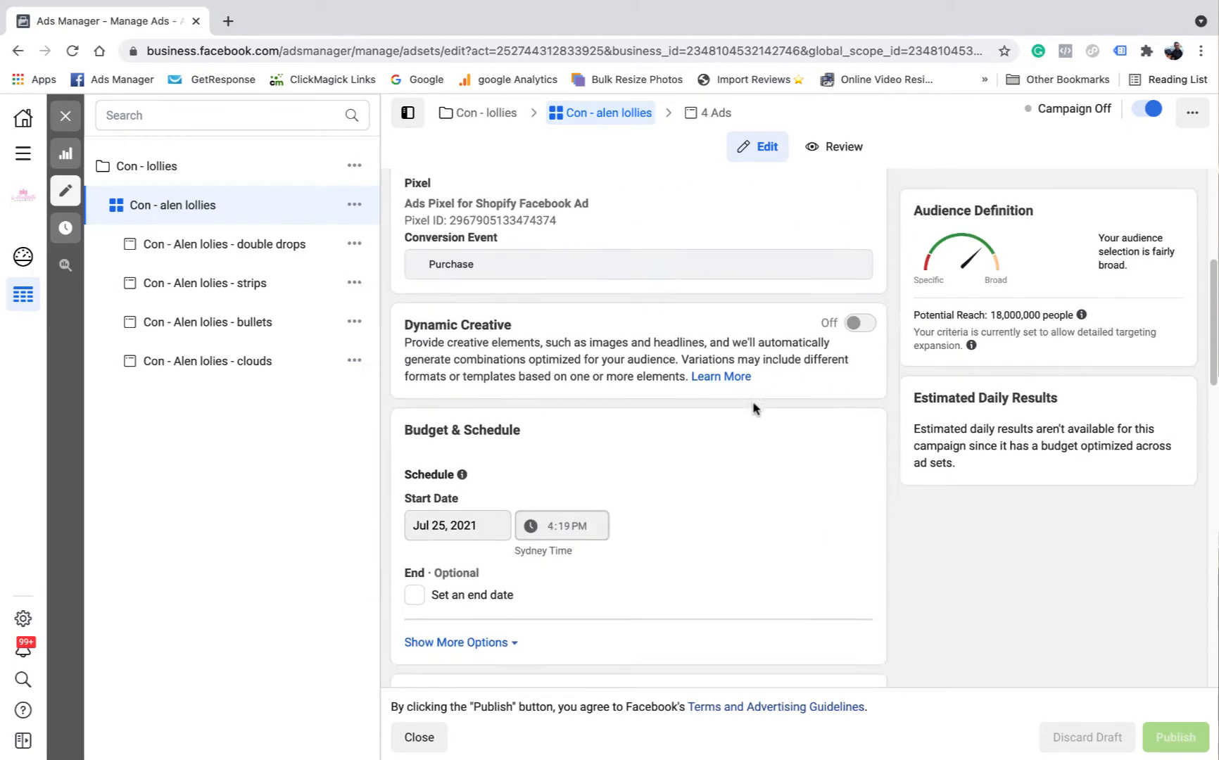
scroll(606, 386, "down", 4)
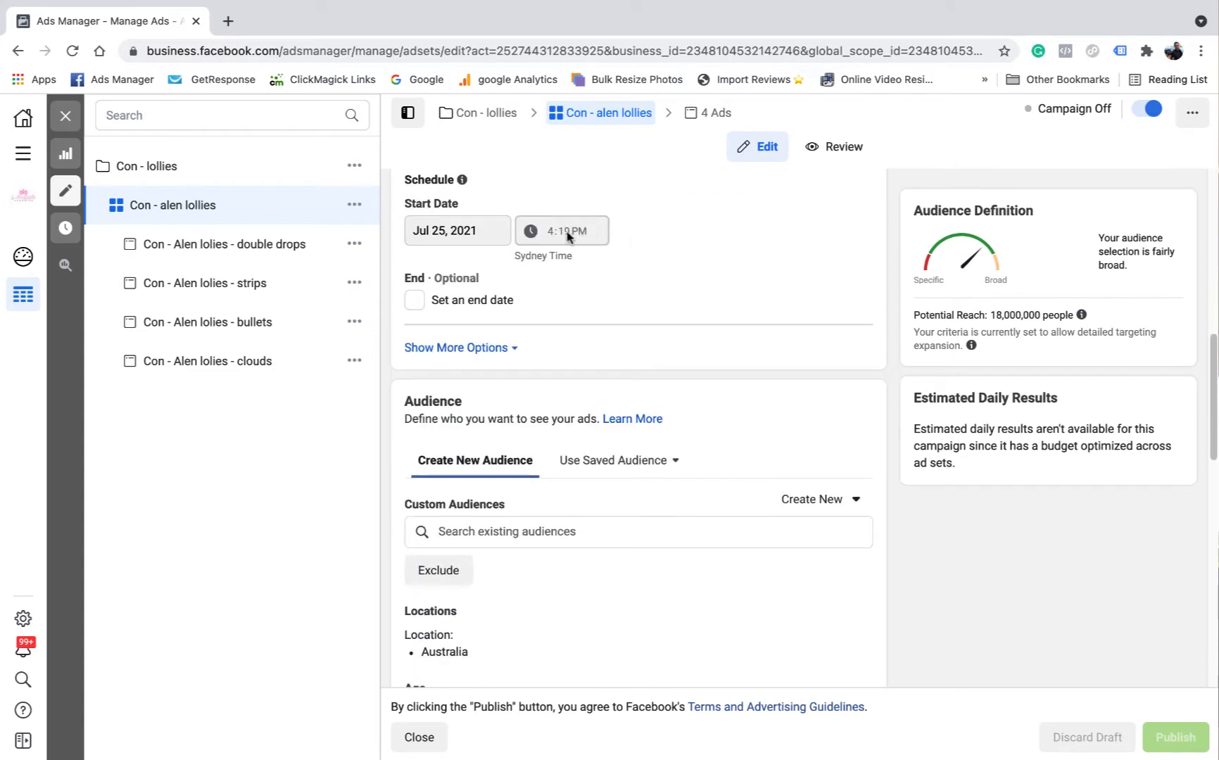
scroll(694, 273, "down", 1)
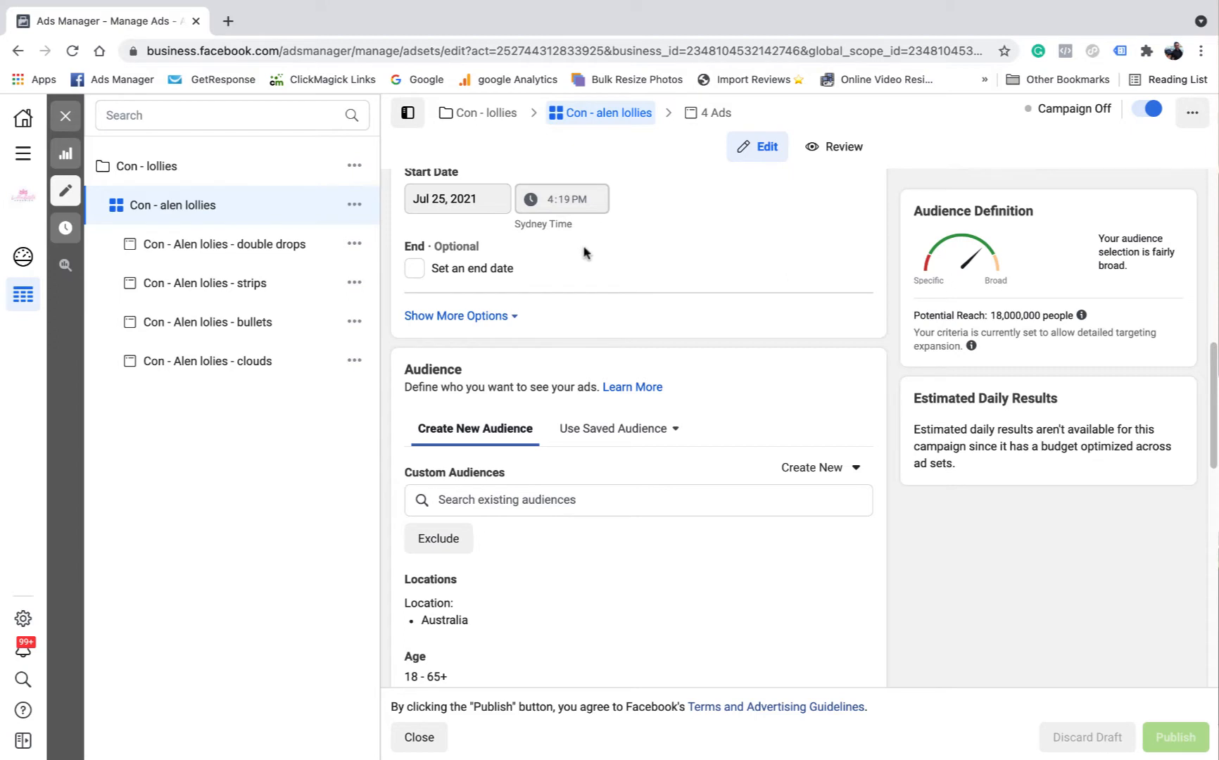
scroll(621, 319, "down", 5)
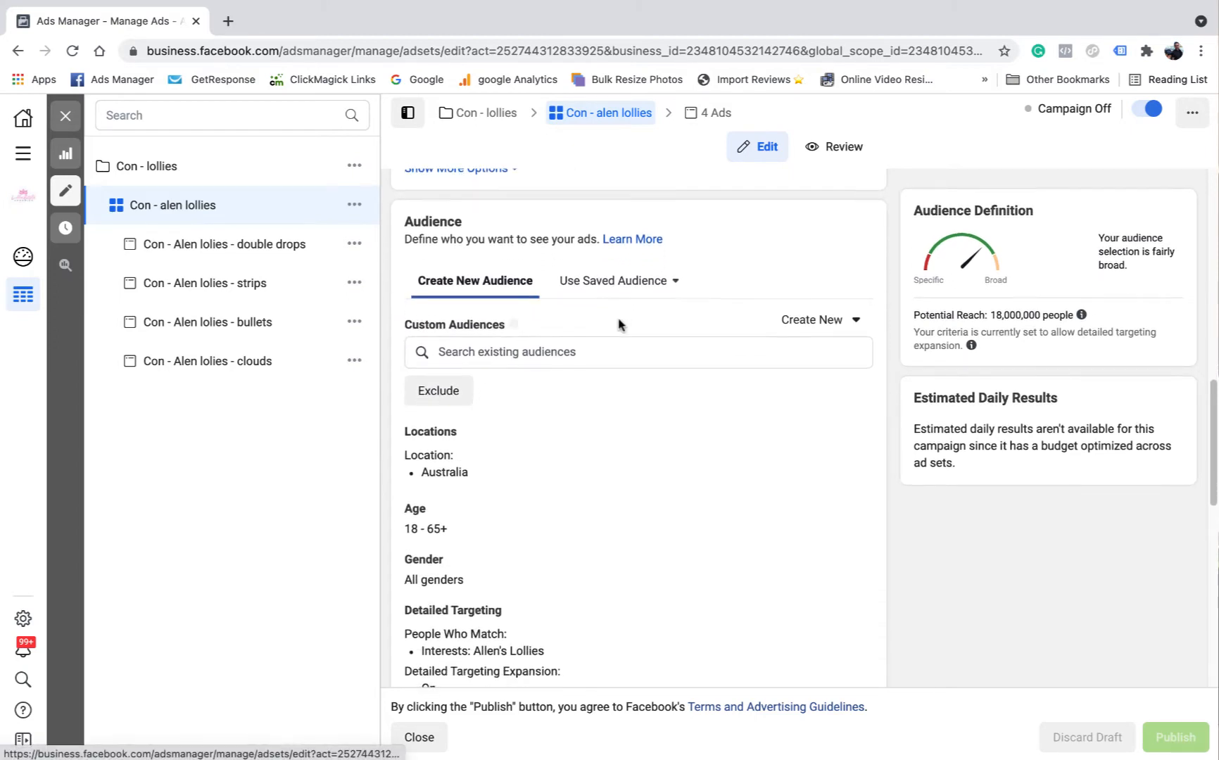
scroll(619, 320, "down", 3)
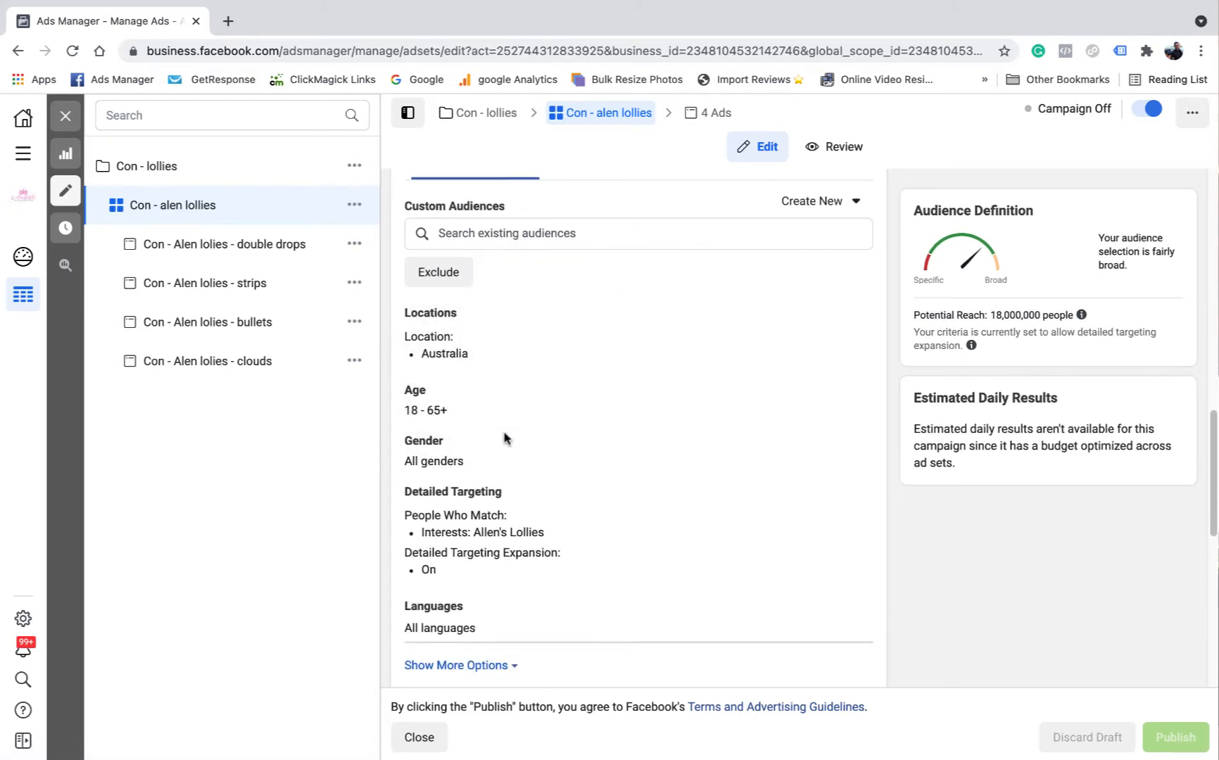
Open the detailed targeting for editing and inspect the Allen's Lollies interest and the targeting expansion option.
left_click(855, 497)
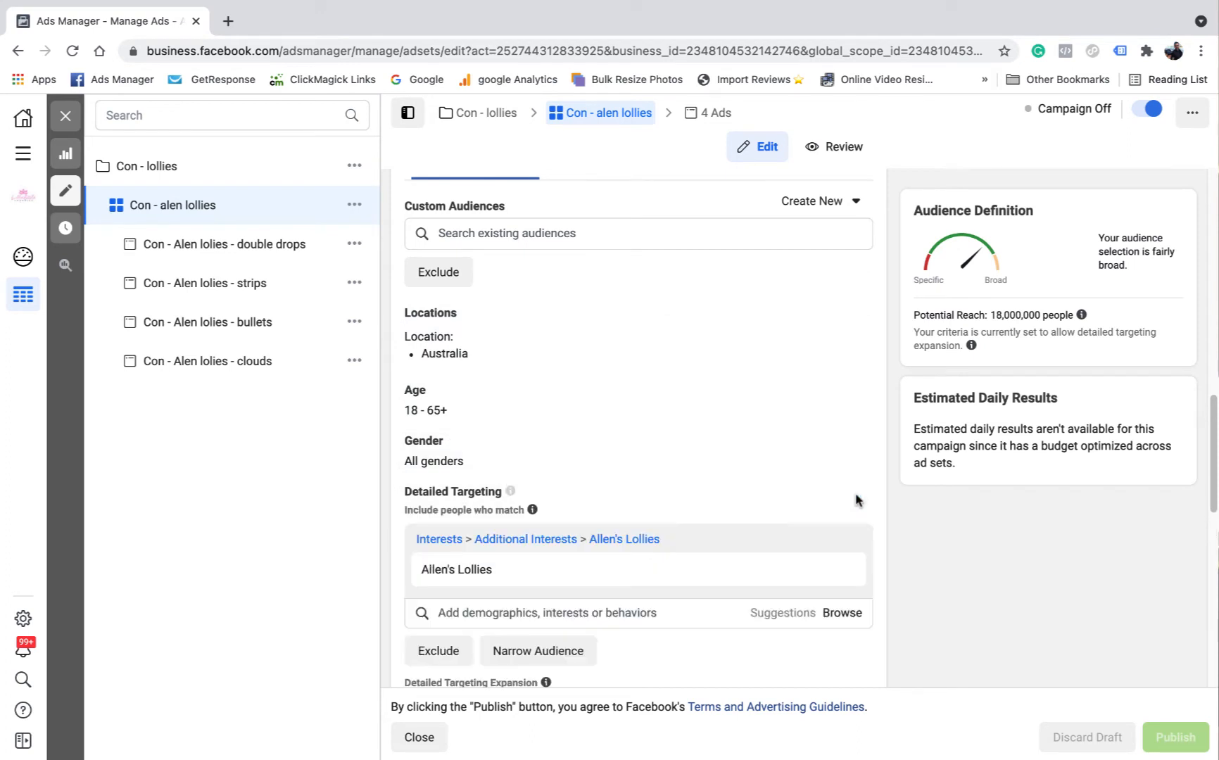
scroll(855, 499, "down", 3)
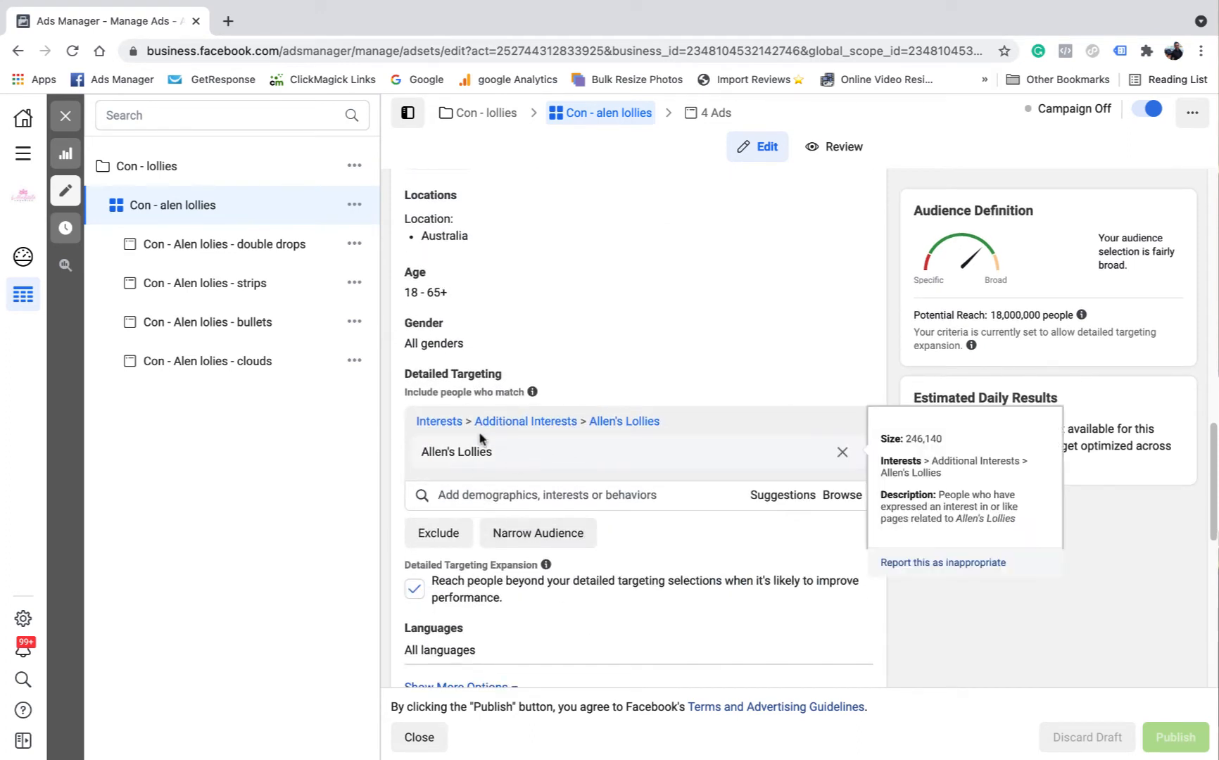
mouse_move(707, 459)
left_click(416, 591)
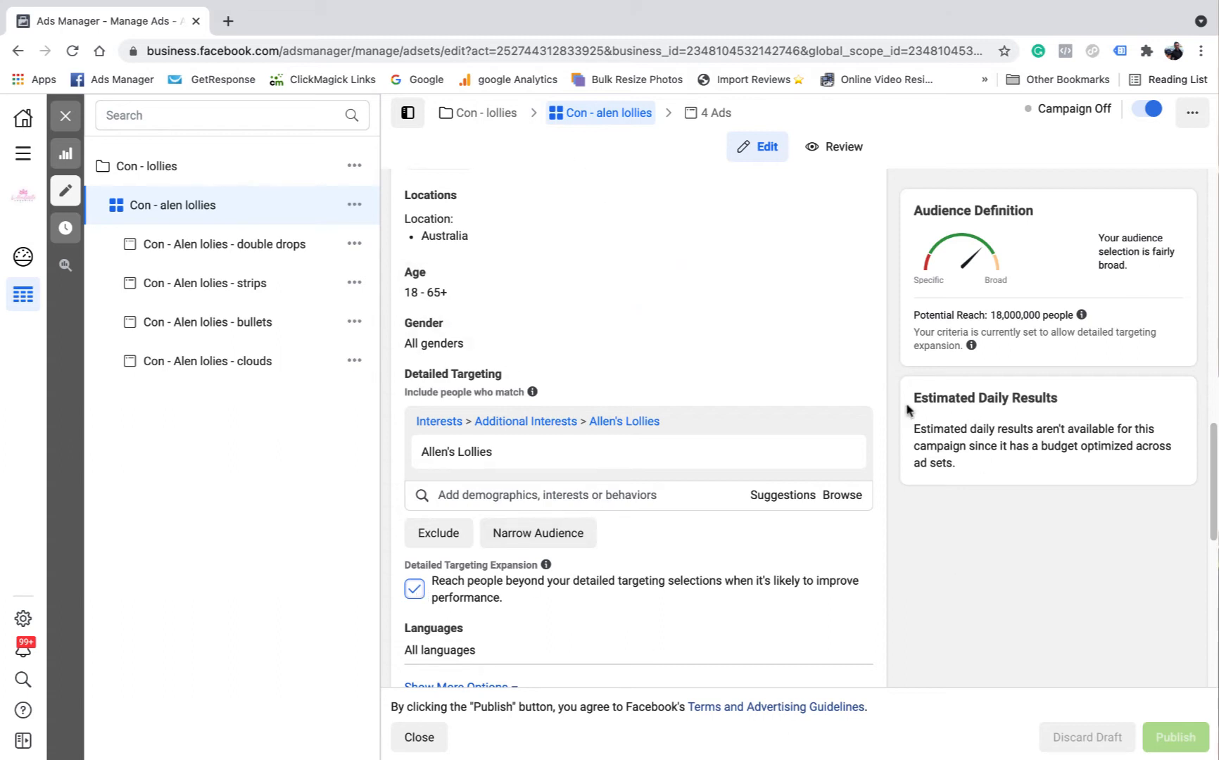
Review the ad set's languages, placements, and optimization and delivery settings.
scroll(718, 491, "down", 1)
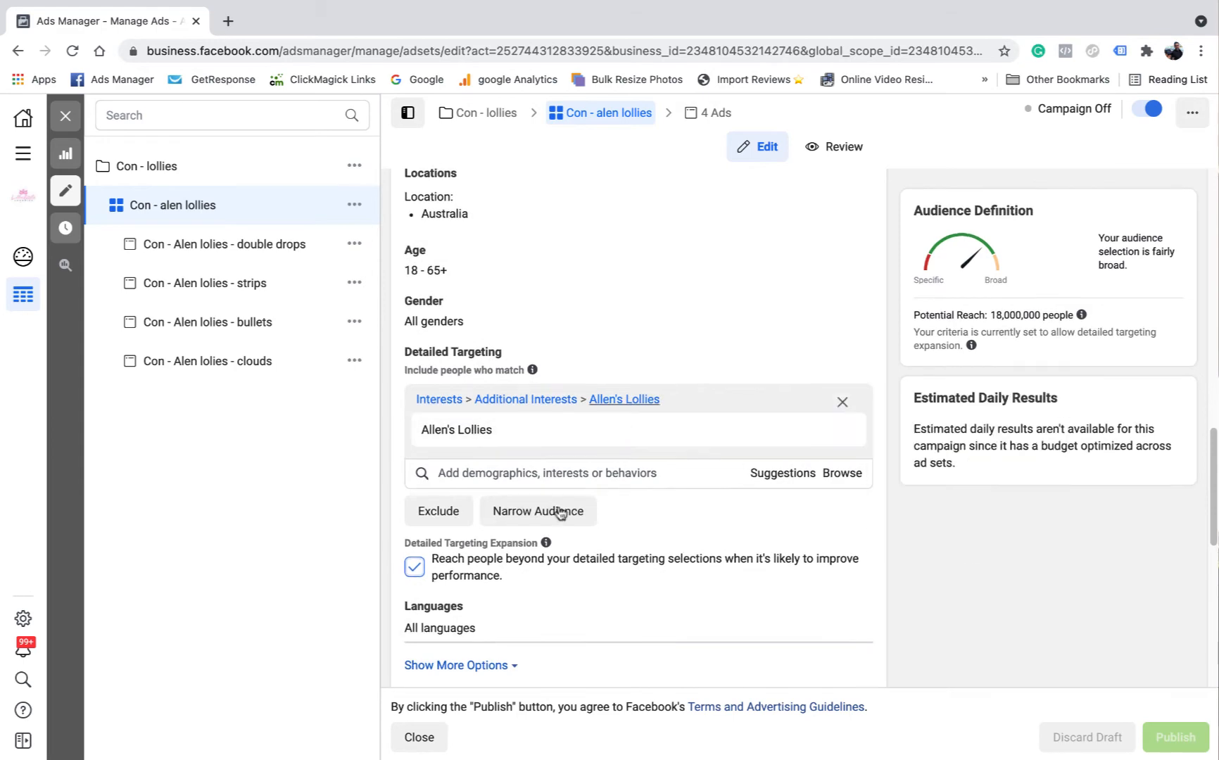
scroll(442, 588, "down", 2)
scroll(465, 580, "down", 2)
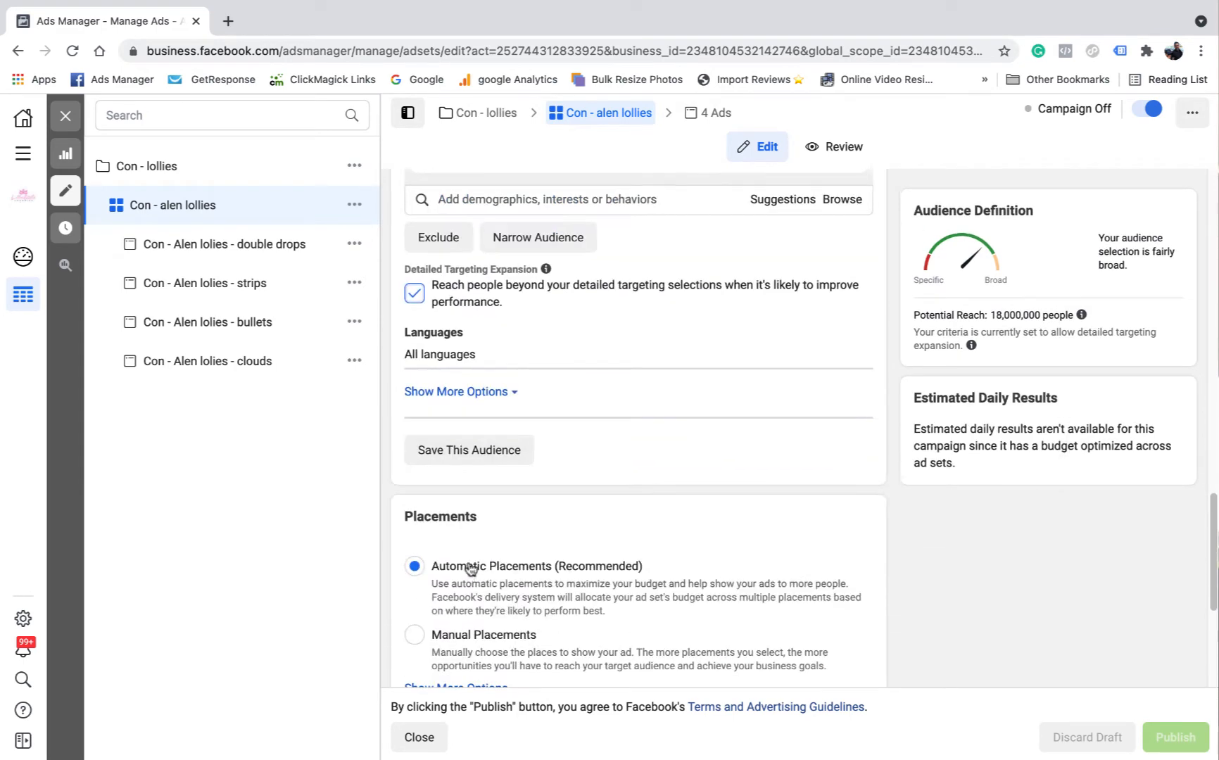
scroll(514, 524, "down", 4)
scroll(552, 450, "down", 2)
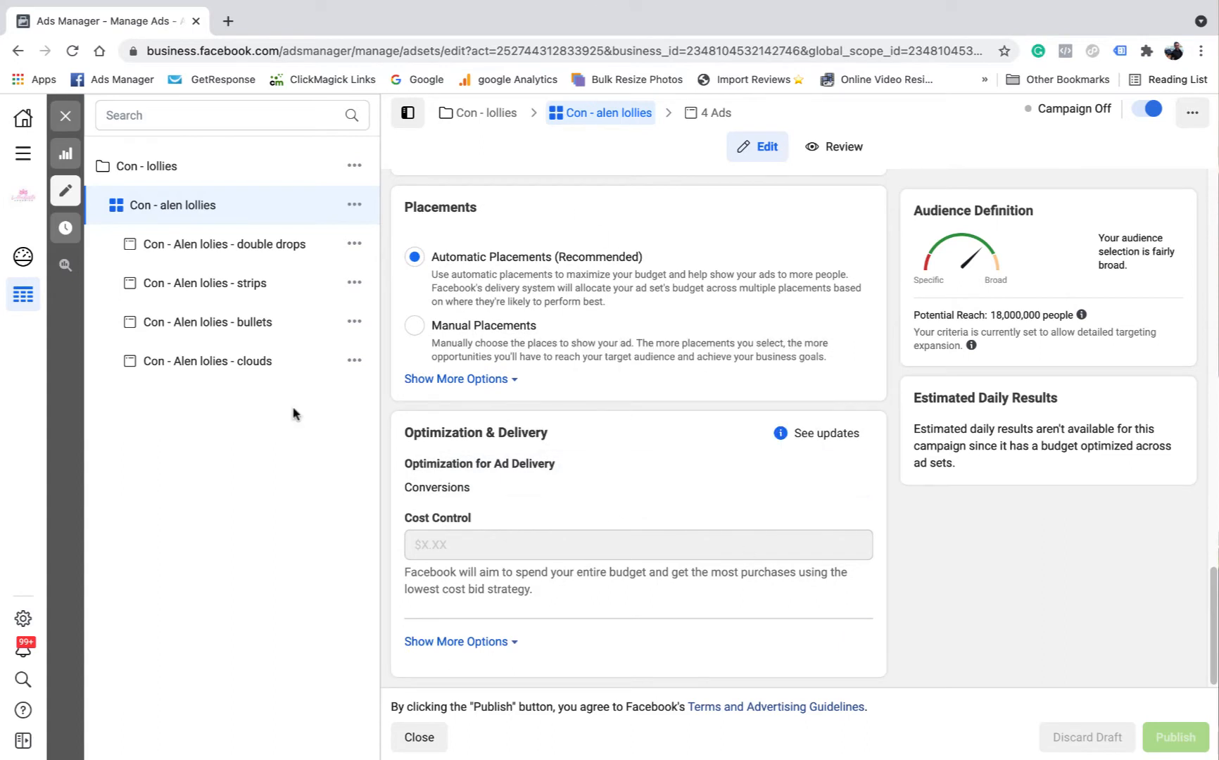
Open the ad set's four ads together in the editor and turn on the ad preview.
left_click(709, 116)
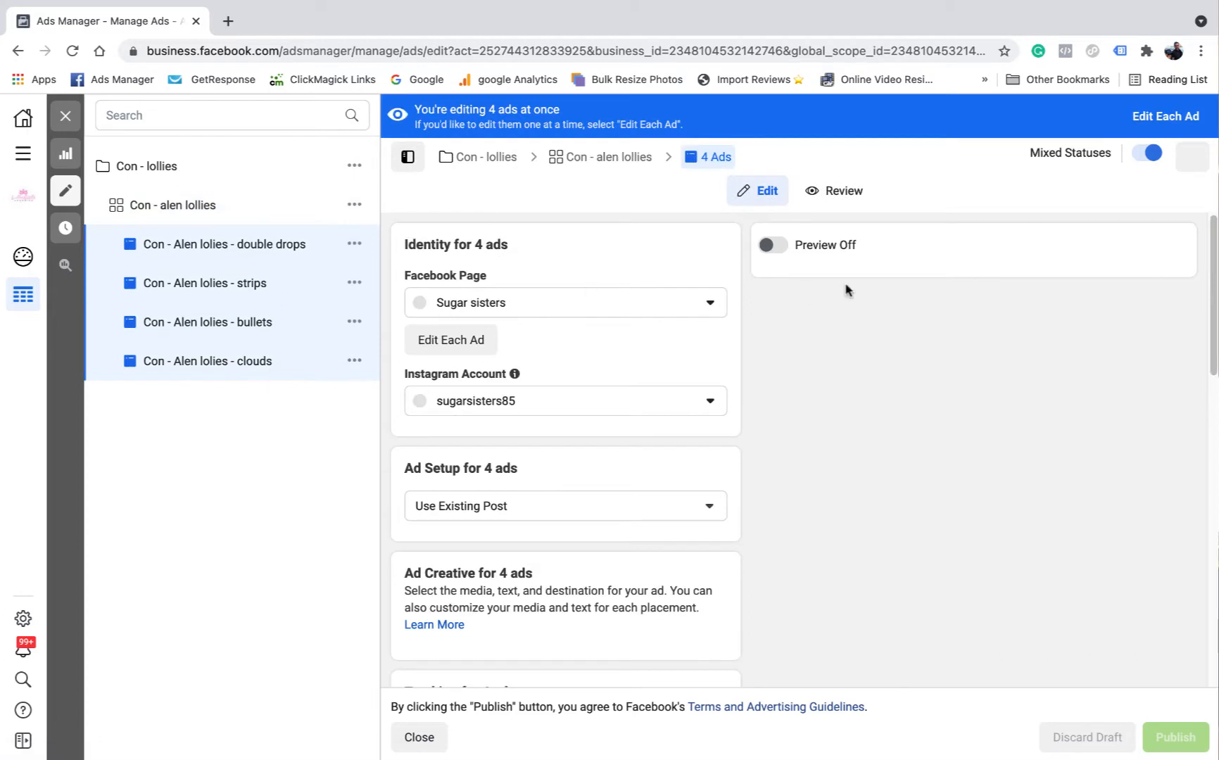
left_click(783, 247)
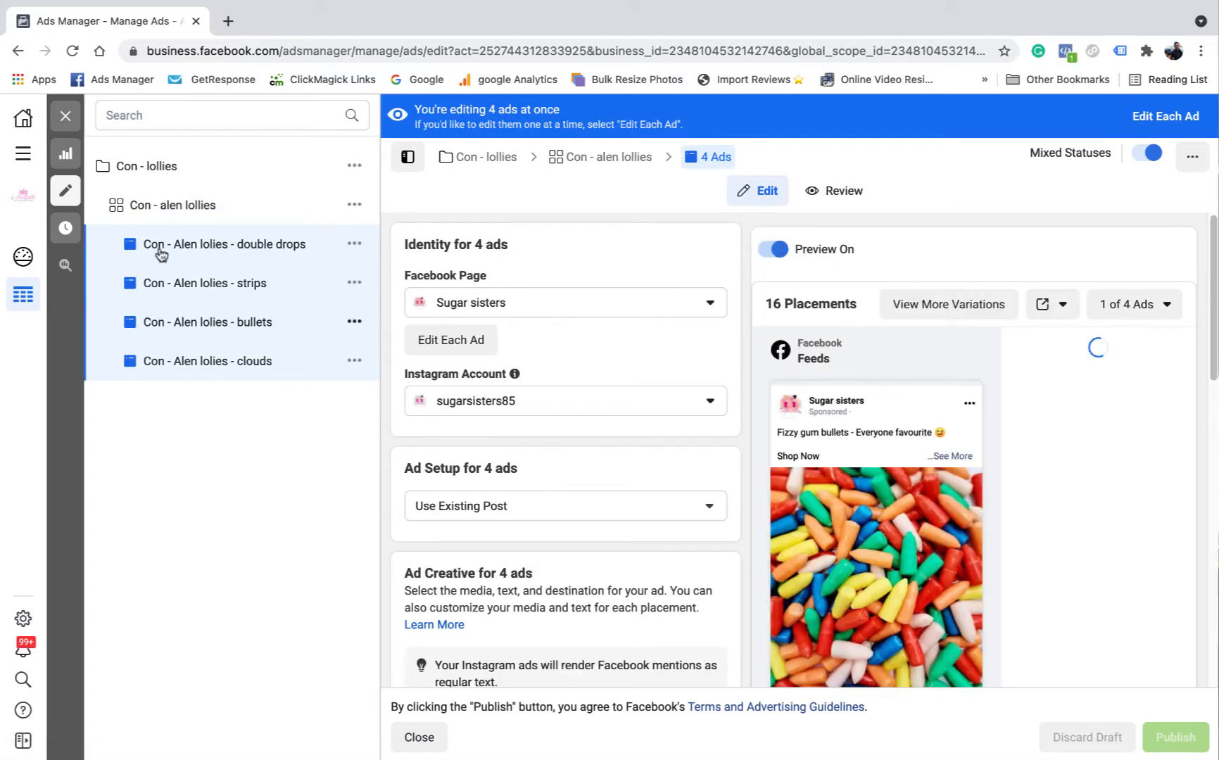
scroll(704, 423, "down", 2)
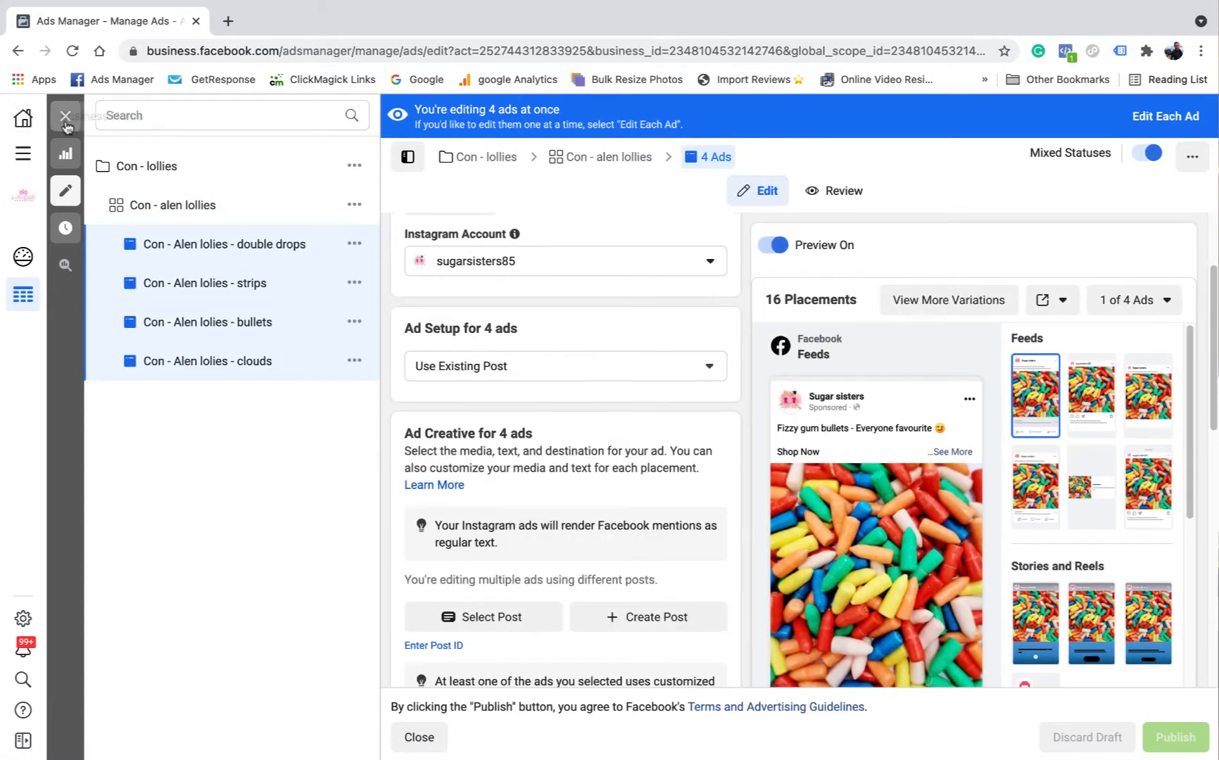
scroll(517, 324, "up", 2)
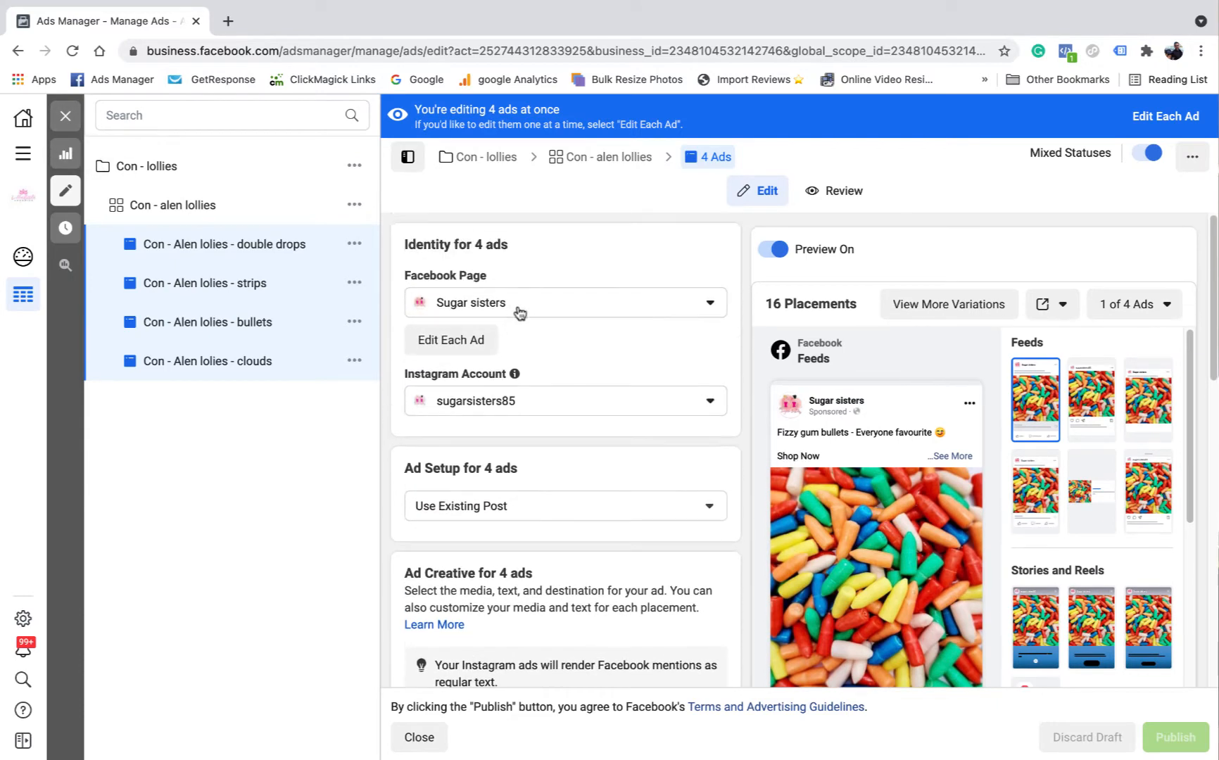
Close the editor and compare the four ads' reach, spend, click-through rates, link click costs, frequency and adds to cart.
left_click(66, 115)
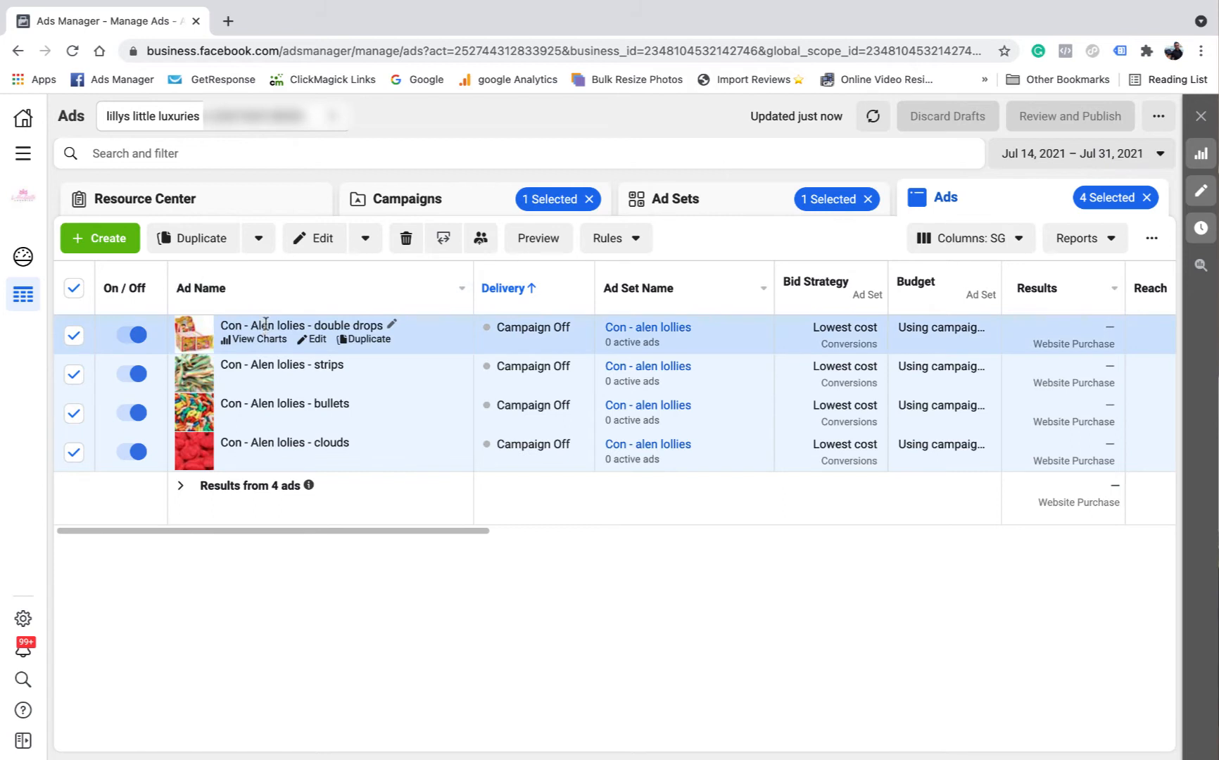
left_click_drag(366, 532, 624, 553)
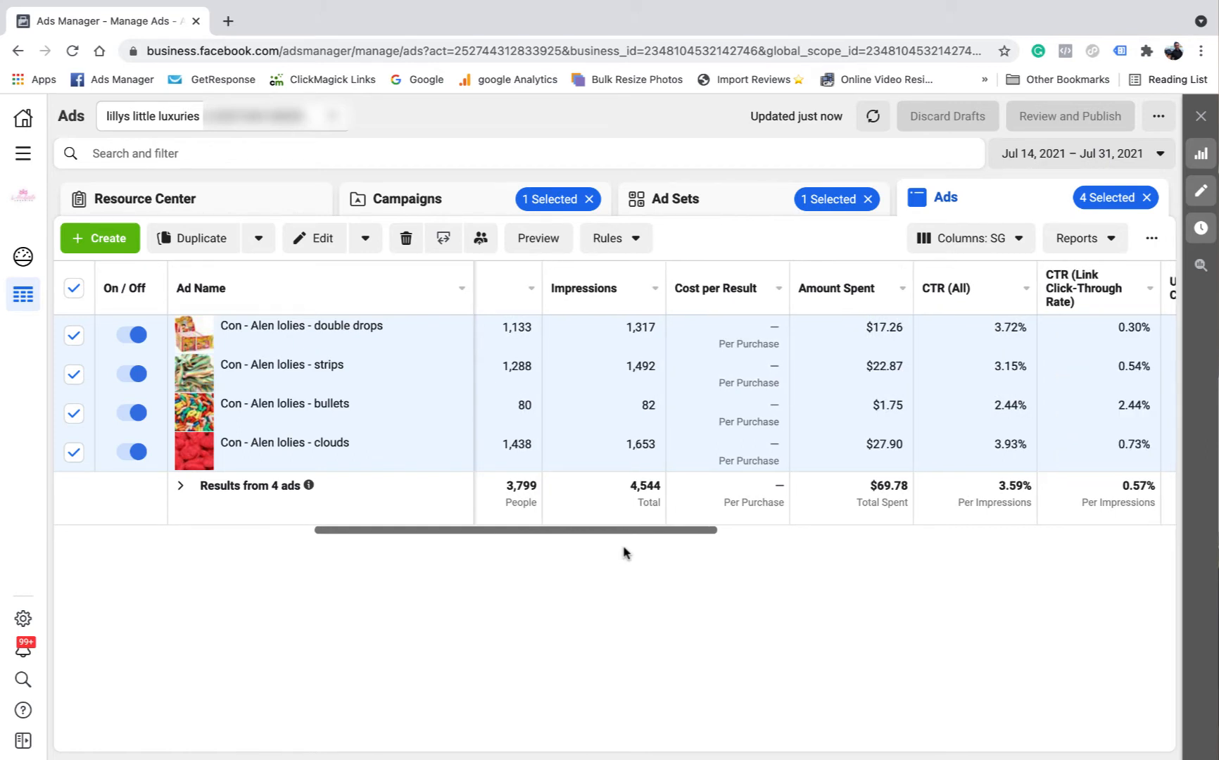
left_click_drag(628, 536, 589, 533)
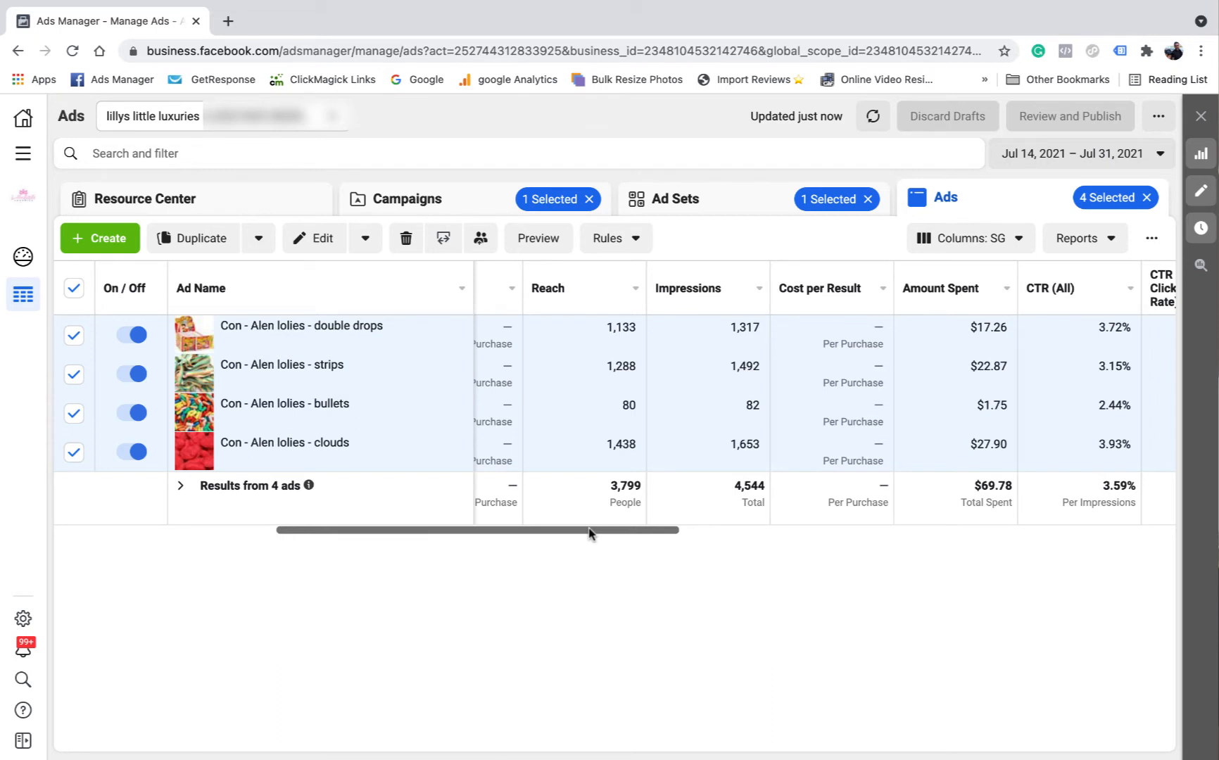
left_click_drag(570, 535, 853, 553)
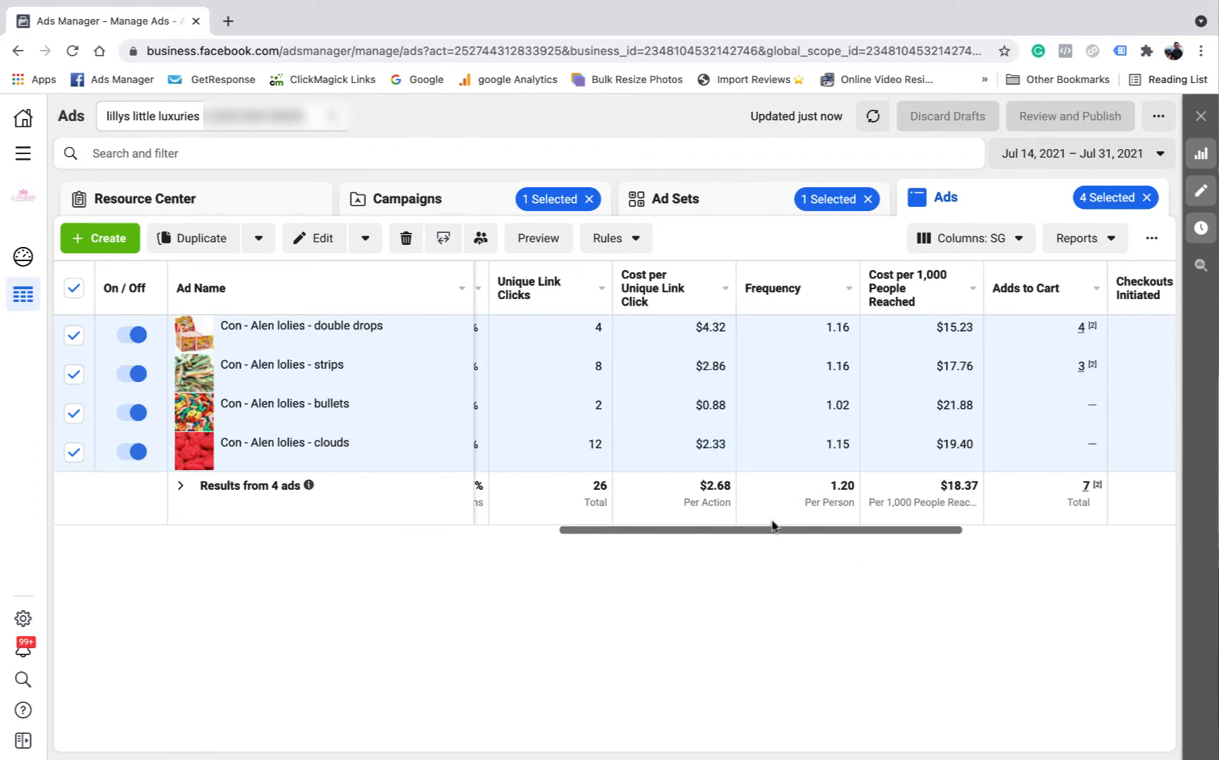
left_click_drag(777, 529, 541, 513)
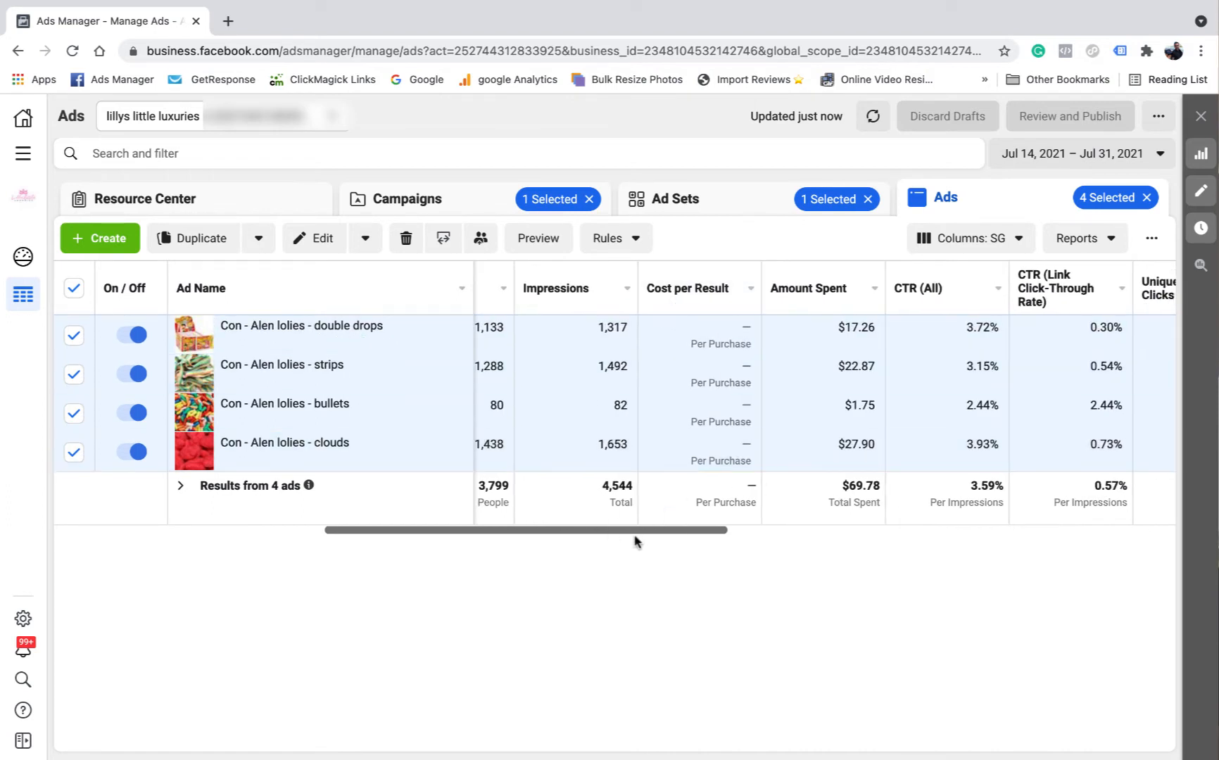
left_click_drag(626, 533, 583, 532)
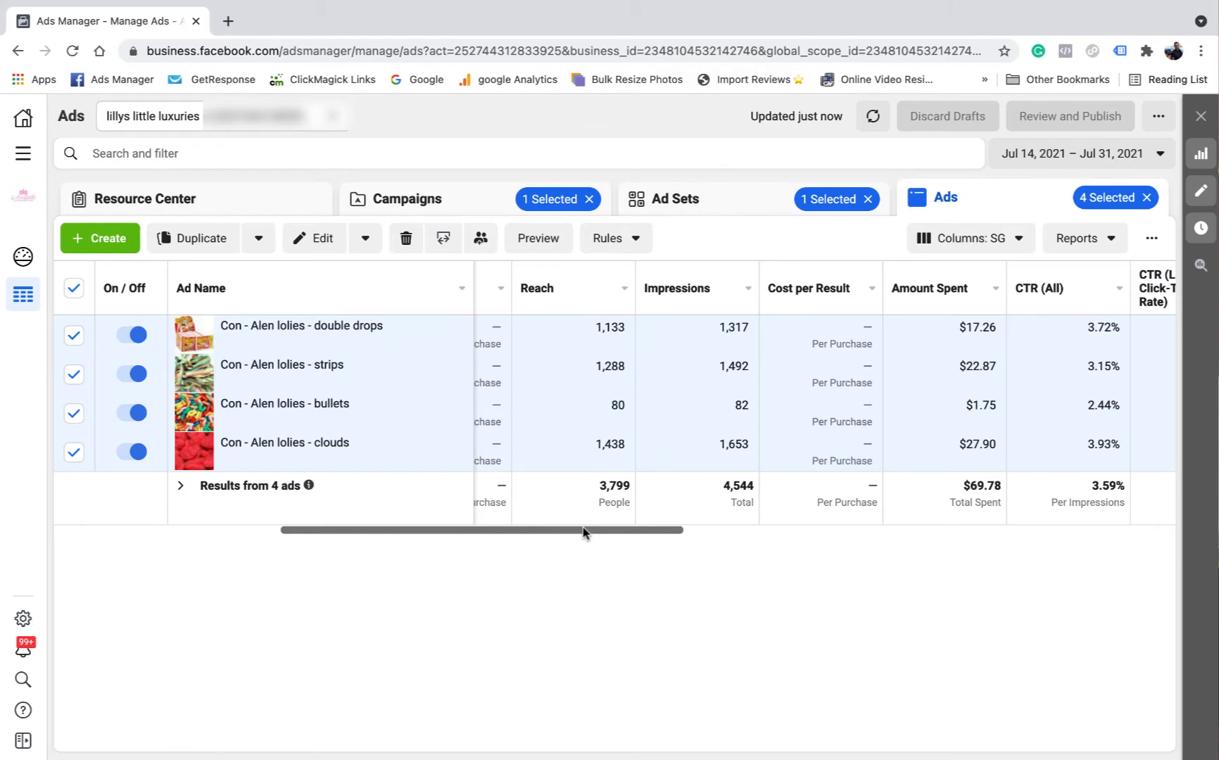
left_click_drag(583, 533, 598, 533)
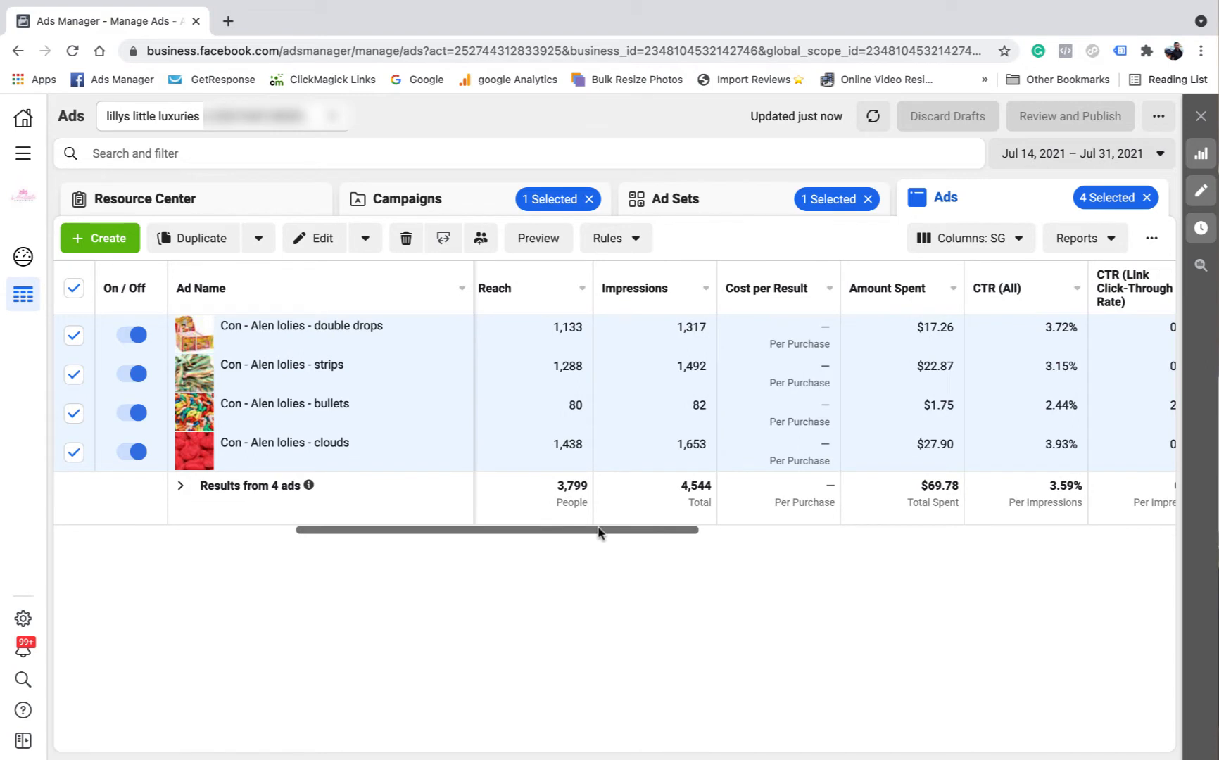
left_click_drag(599, 533, 638, 533)
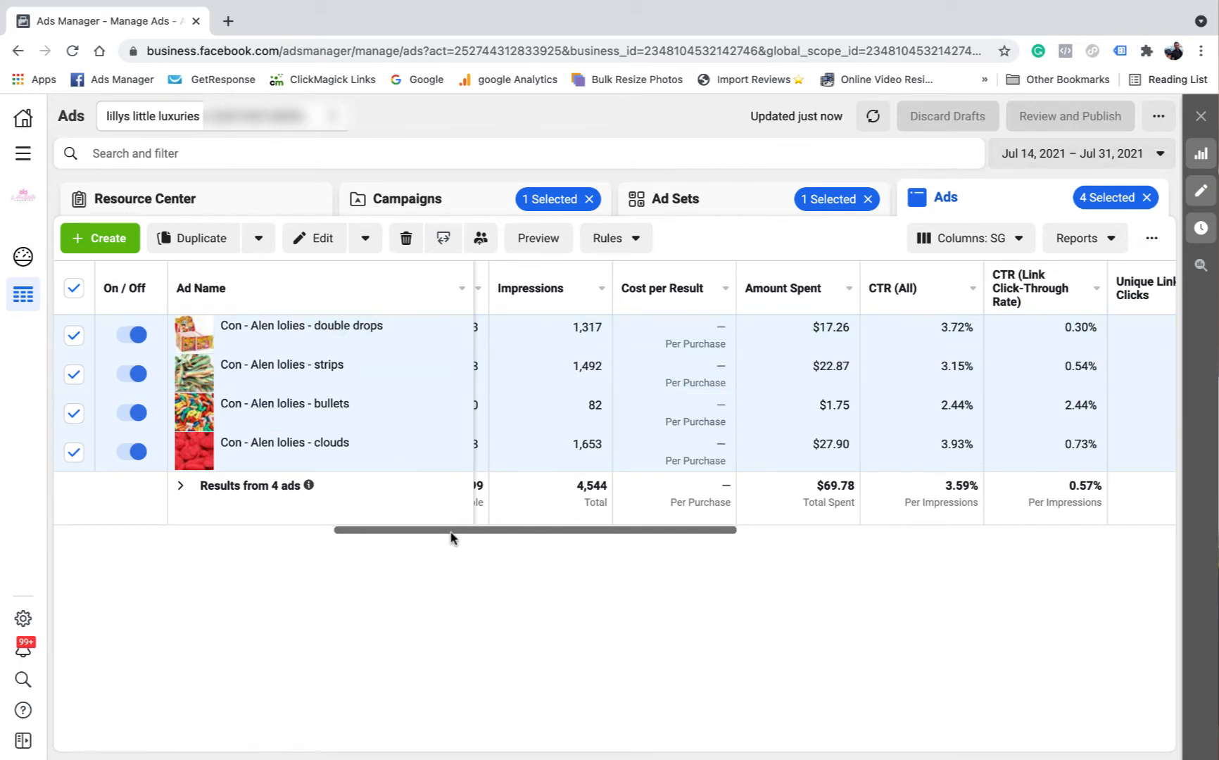
left_click_drag(454, 535, 689, 555)
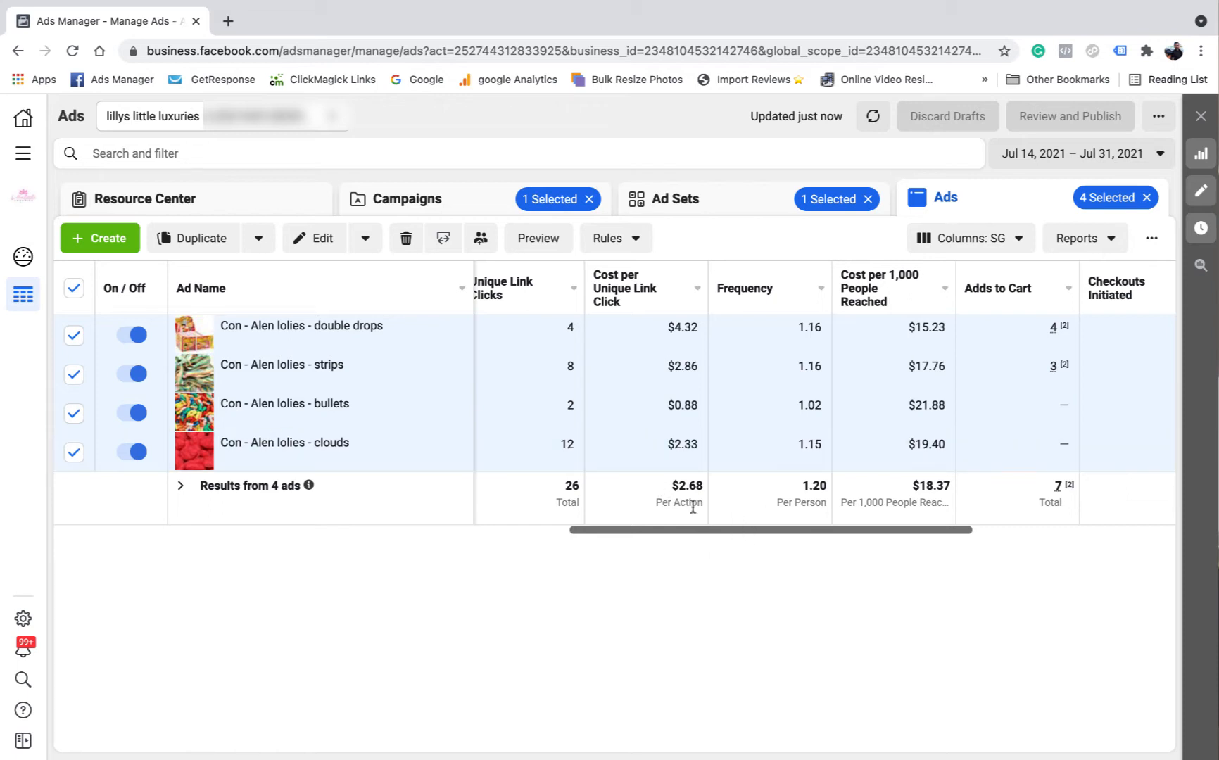
Compare the four Con - Alen lolies ads' spend, click-through rates, unique link clicks, cost per click, adds to cart and purchases.
left_click_drag(694, 533, 691, 532)
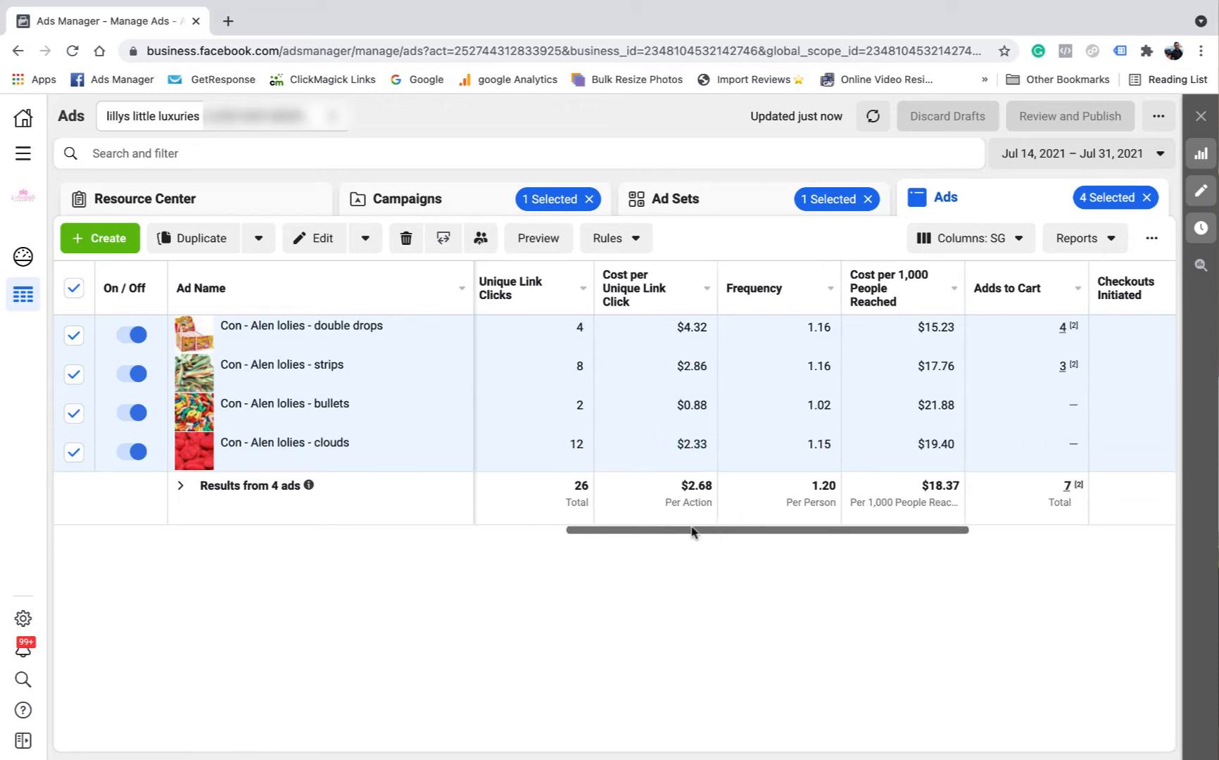
mouse_move(700, 341)
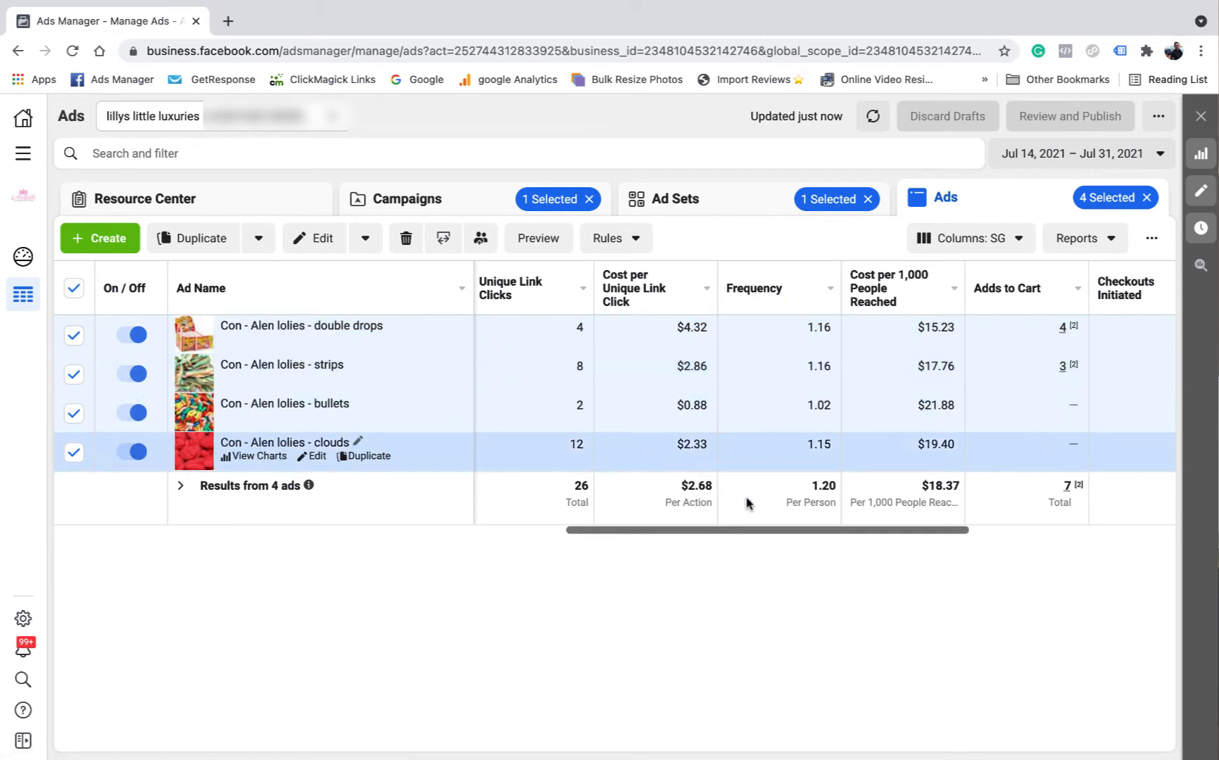
left_click_drag(650, 531, 525, 535)
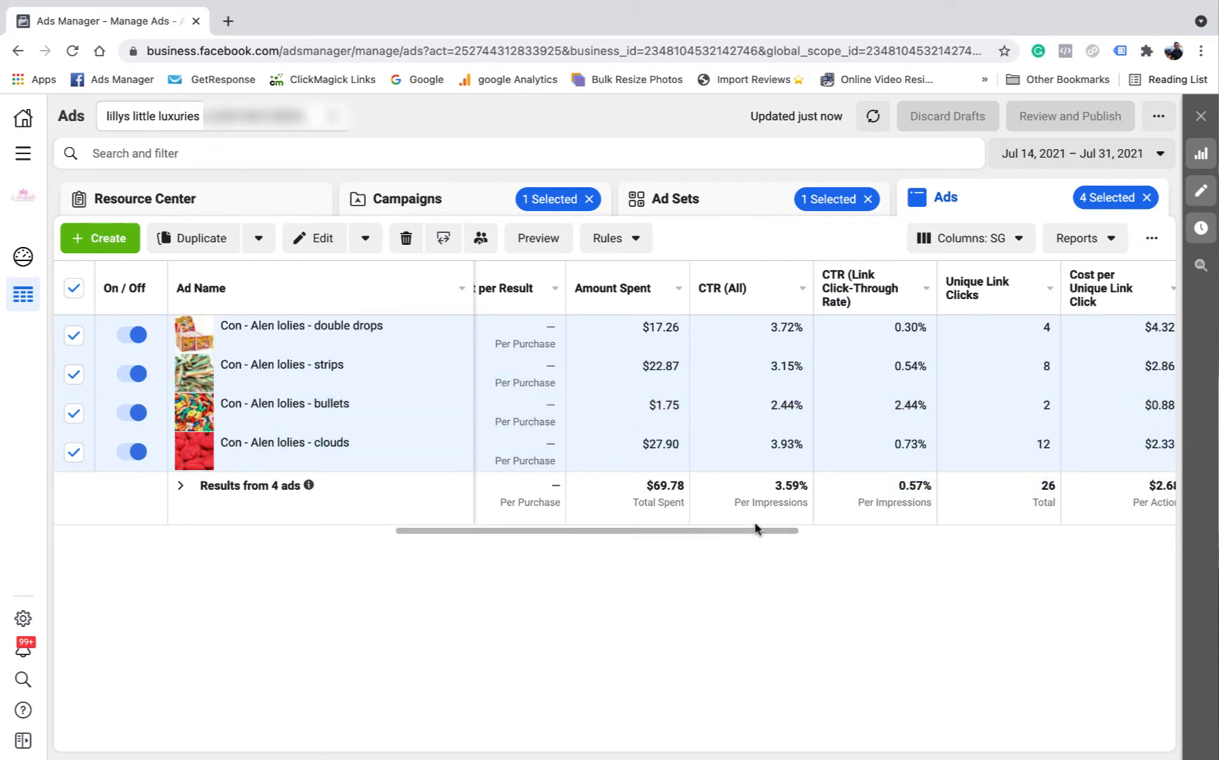
scroll(755, 527, "right", 5)
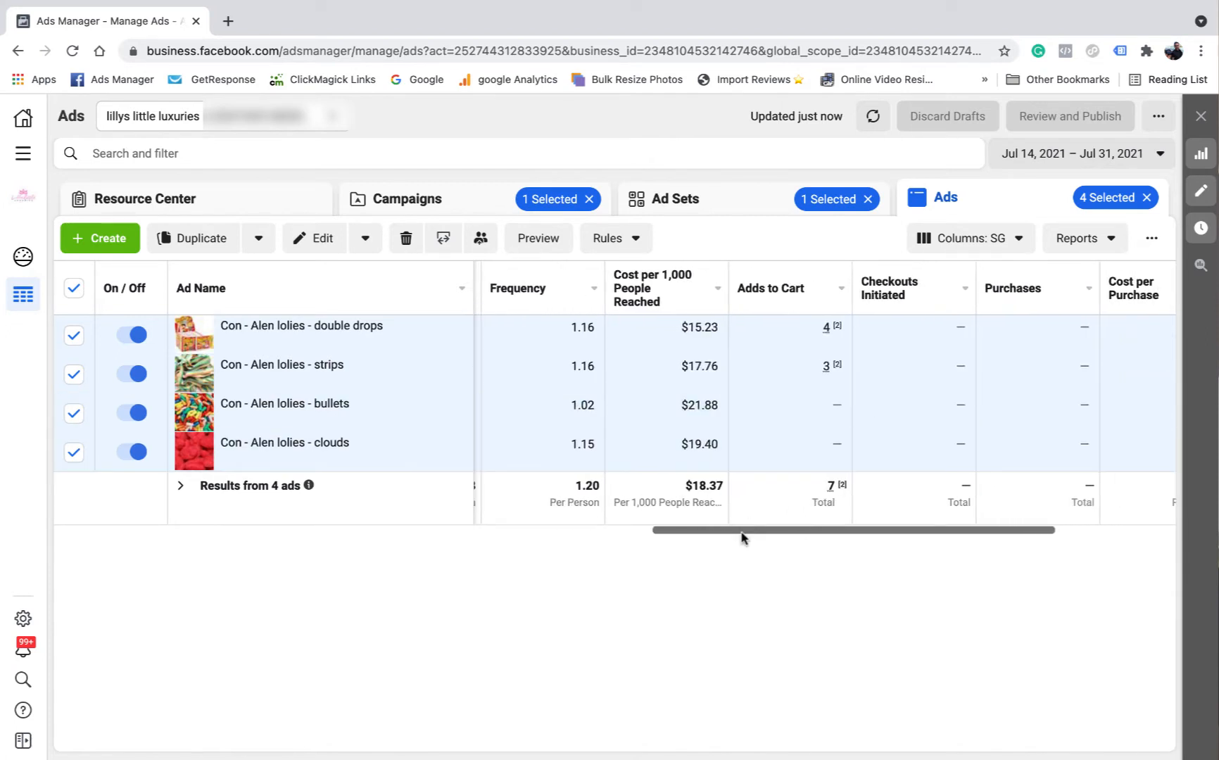
scroll(742, 539, "left", 3)
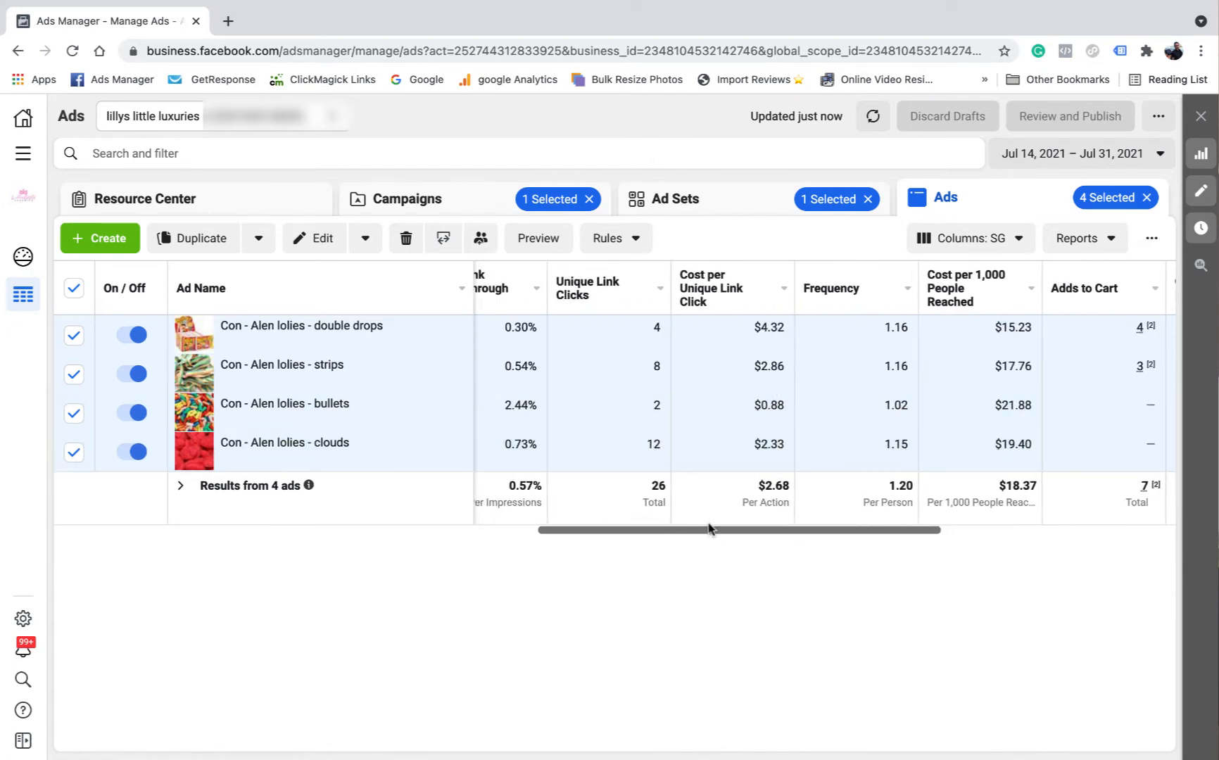
scroll(610, 533, "left", 3)
left_click_drag(599, 534, 713, 533)
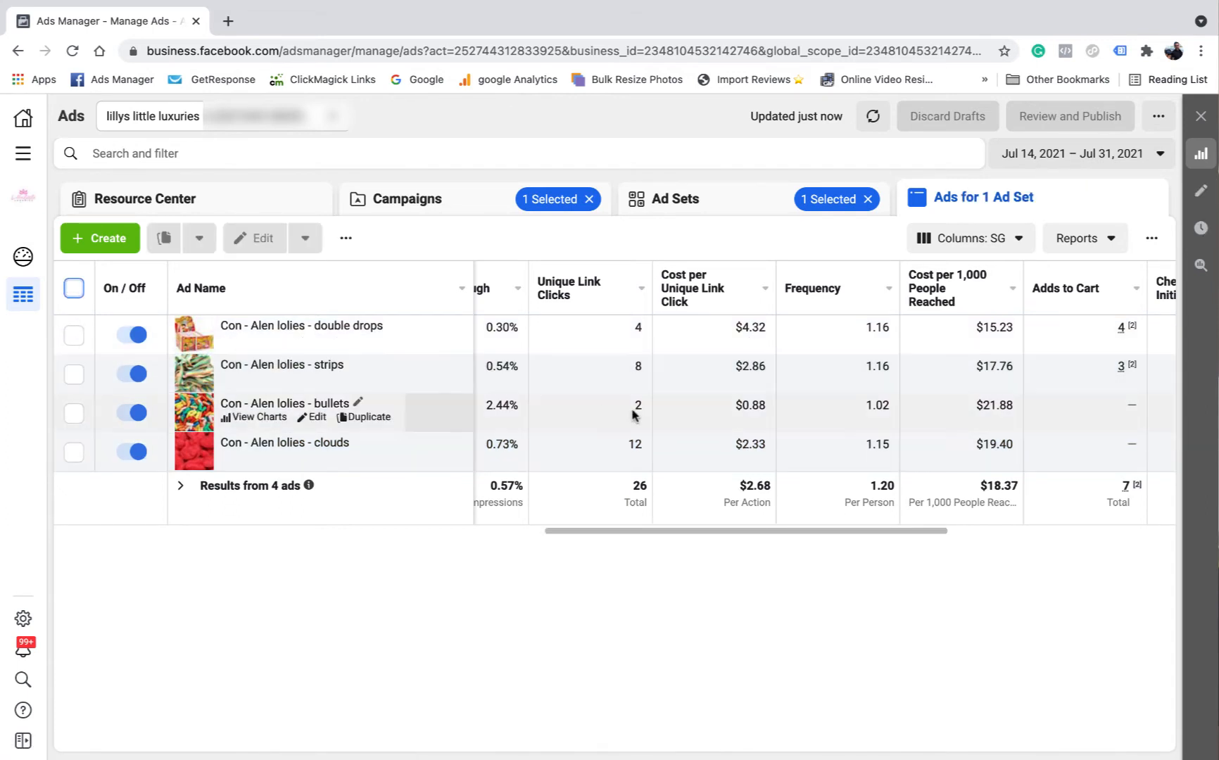
Select only the strips and clouds ads and compare their spend, click-through rates, link click costs, adds to cart and purchases.
left_click(74, 373)
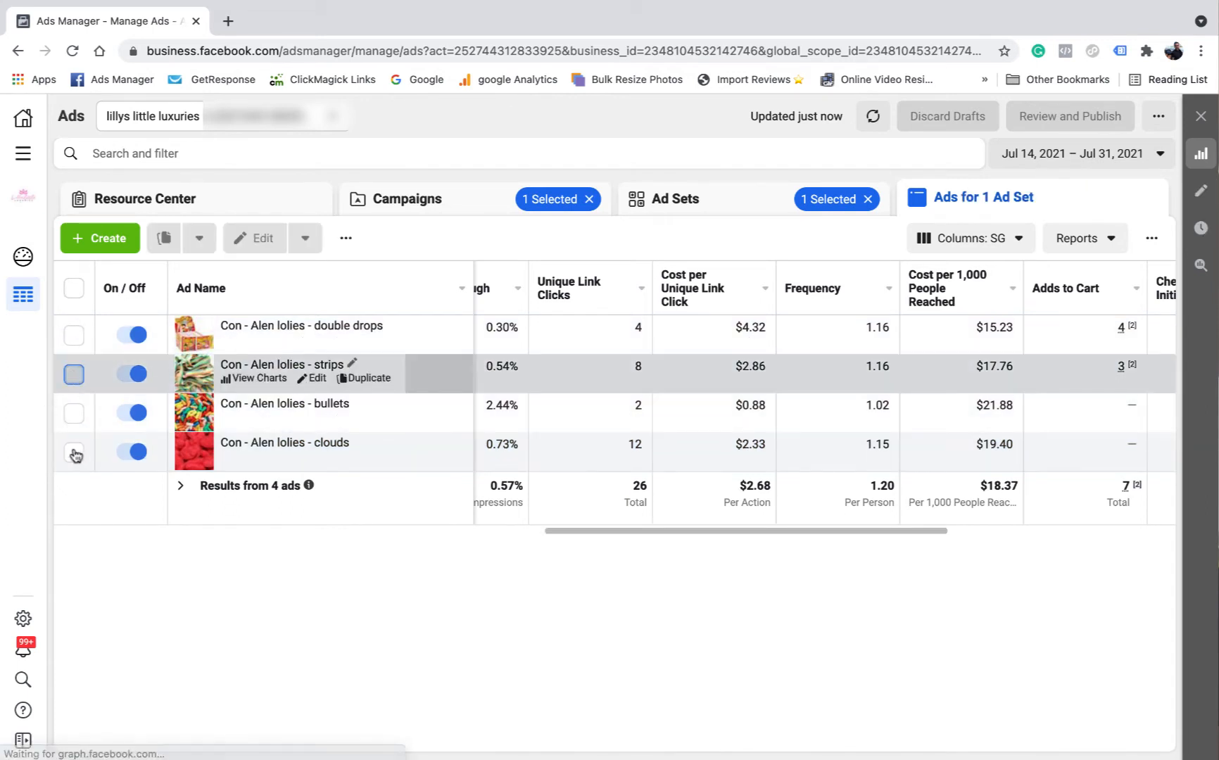
left_click(74, 451)
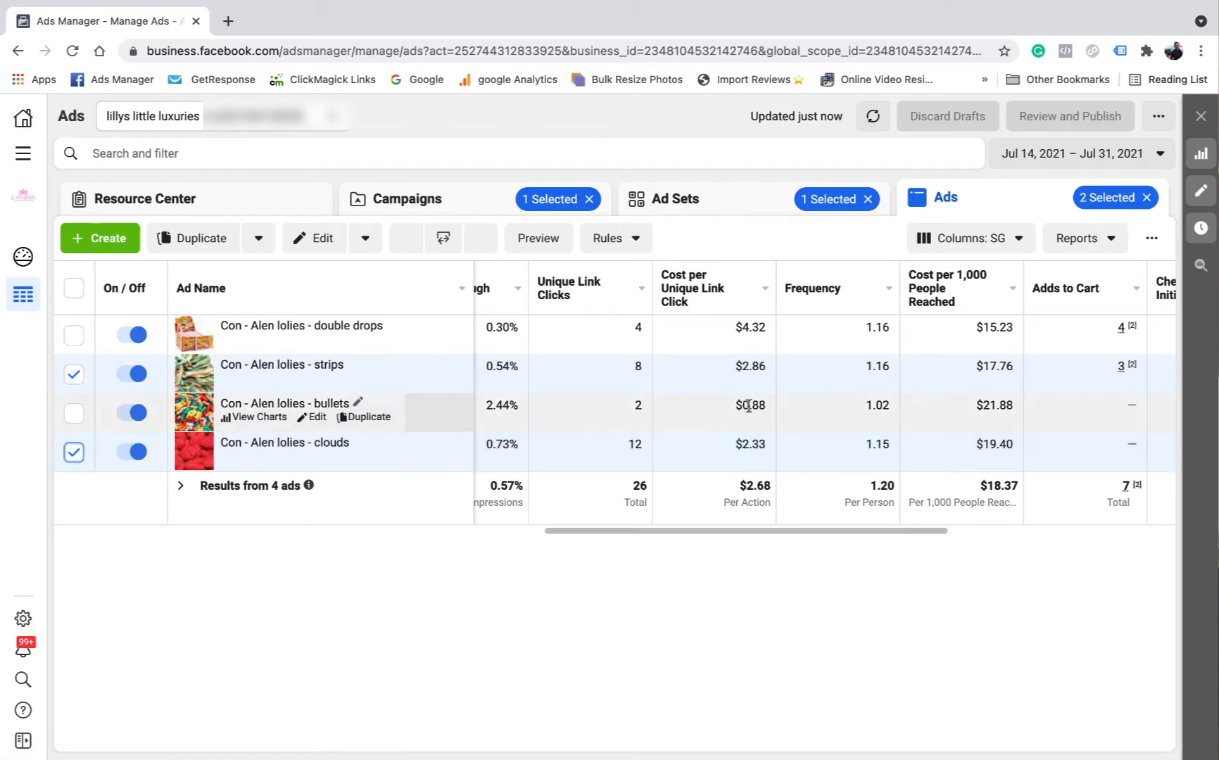
left_click_drag(731, 532, 532, 517)
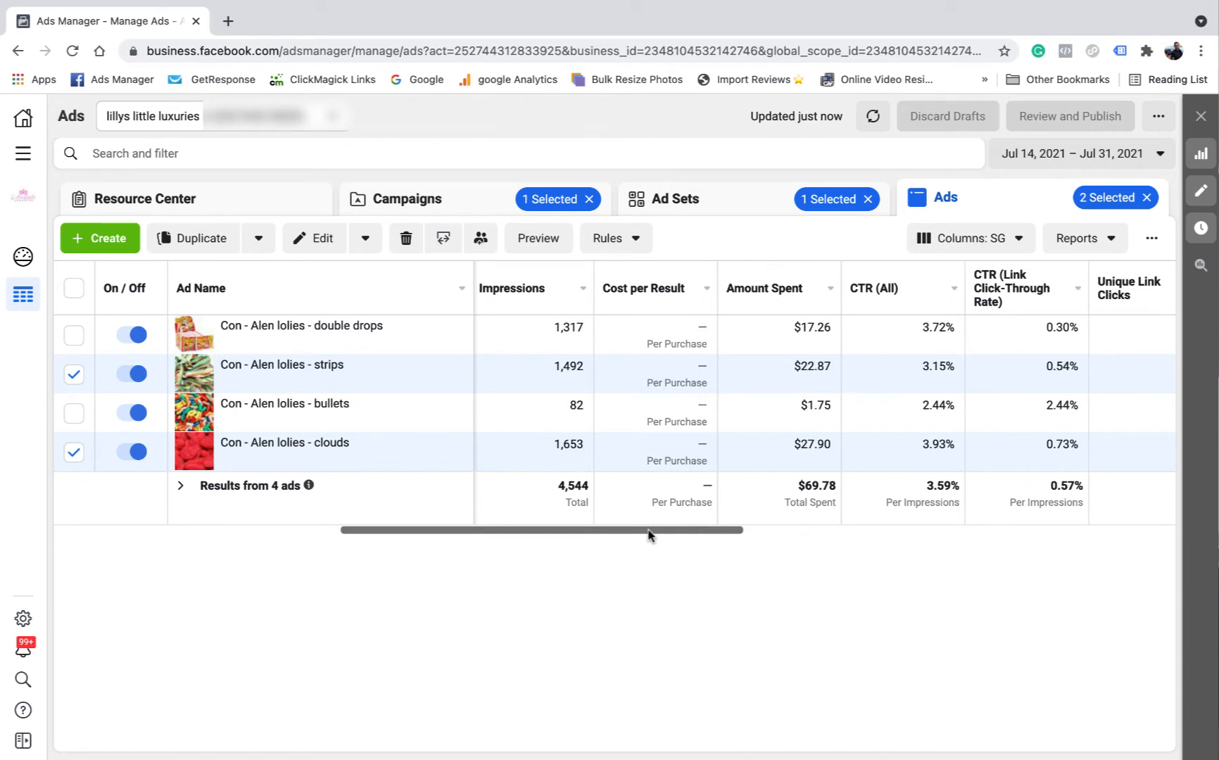
left_click_drag(647, 534, 844, 540)
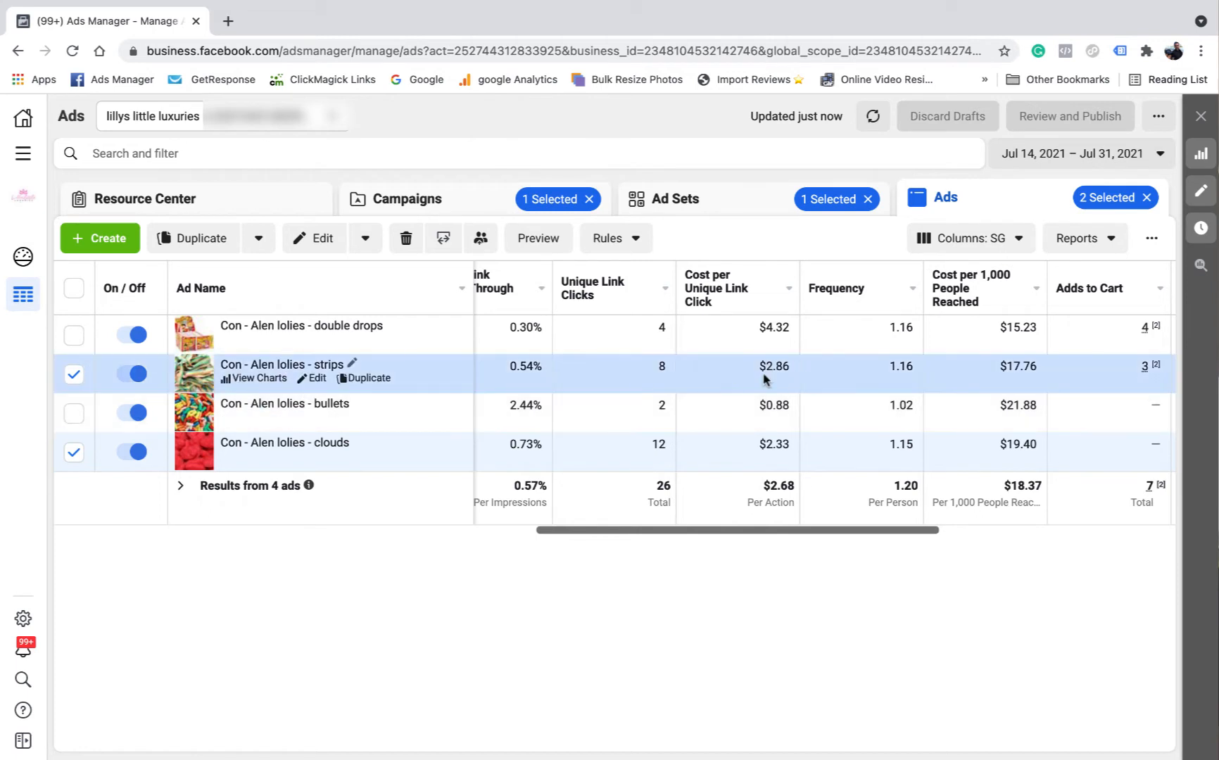
left_click_drag(759, 531, 911, 522)
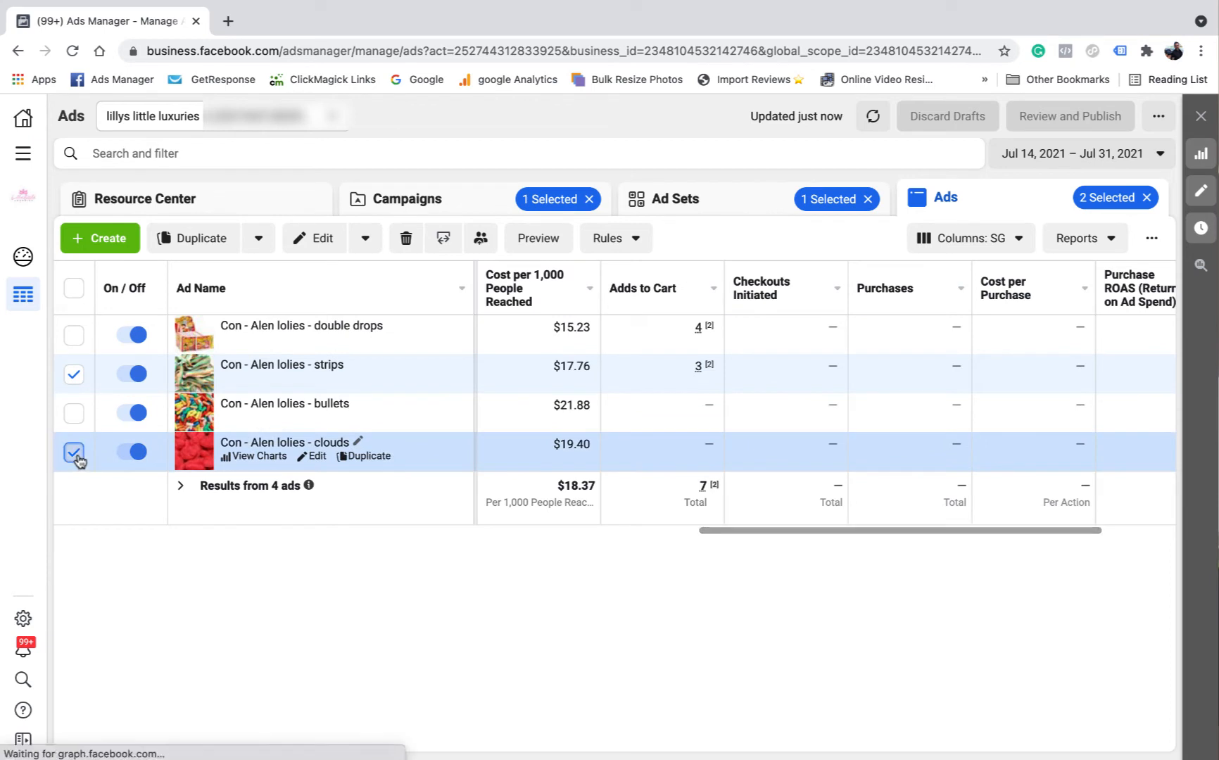
Deselect the clouds ad, view the strips ad's creative in the editor, and return to its spend and click-through metrics.
left_click(74, 453)
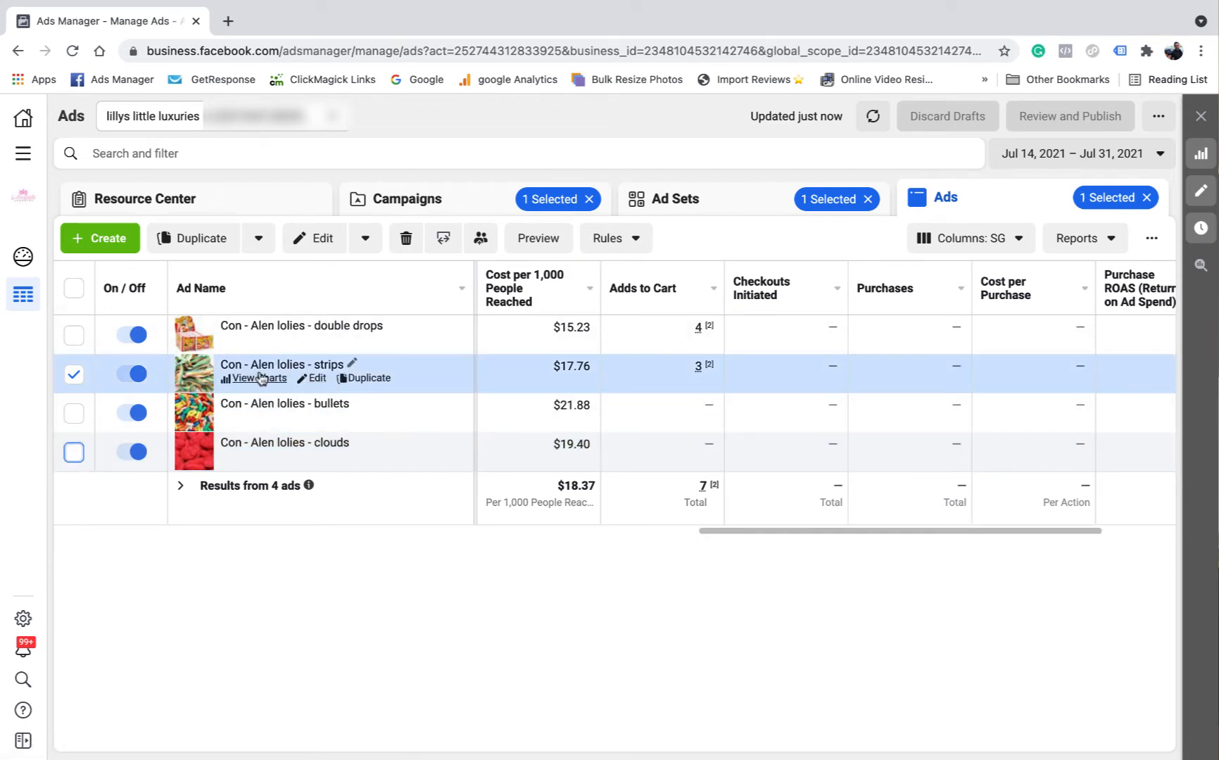
left_click(317, 380)
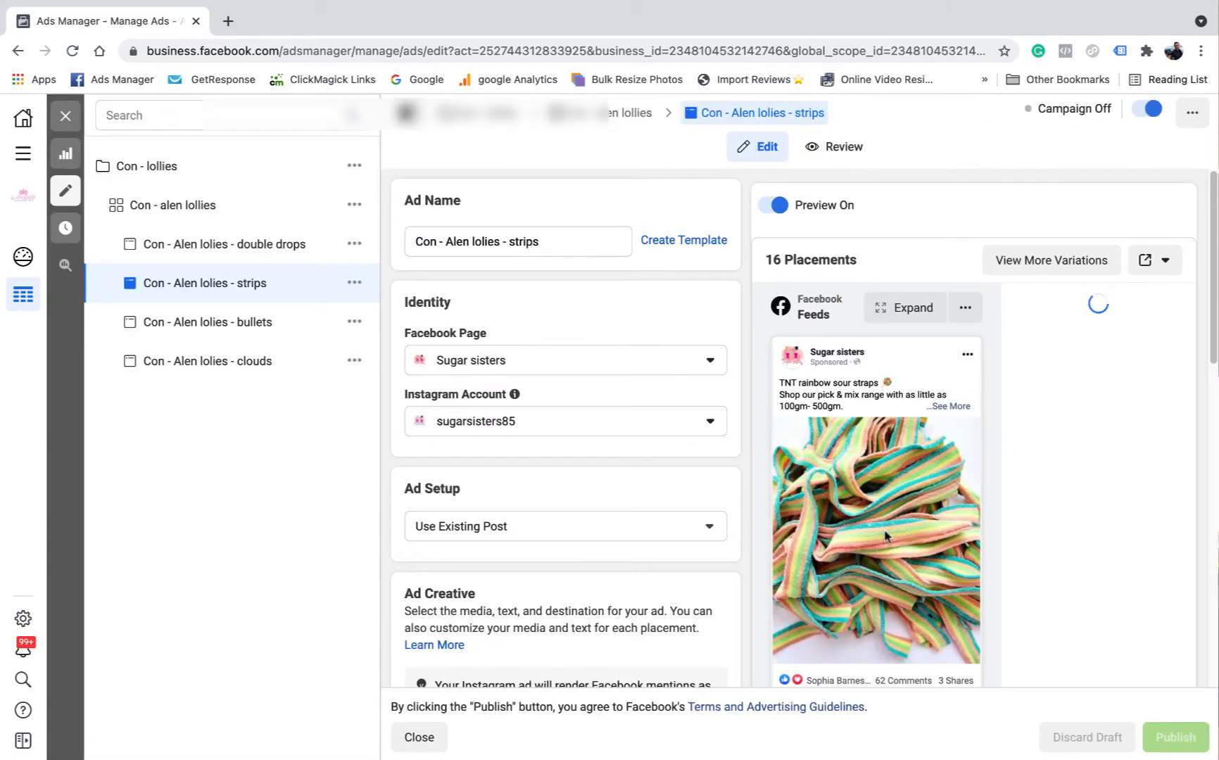
left_click(65, 116)
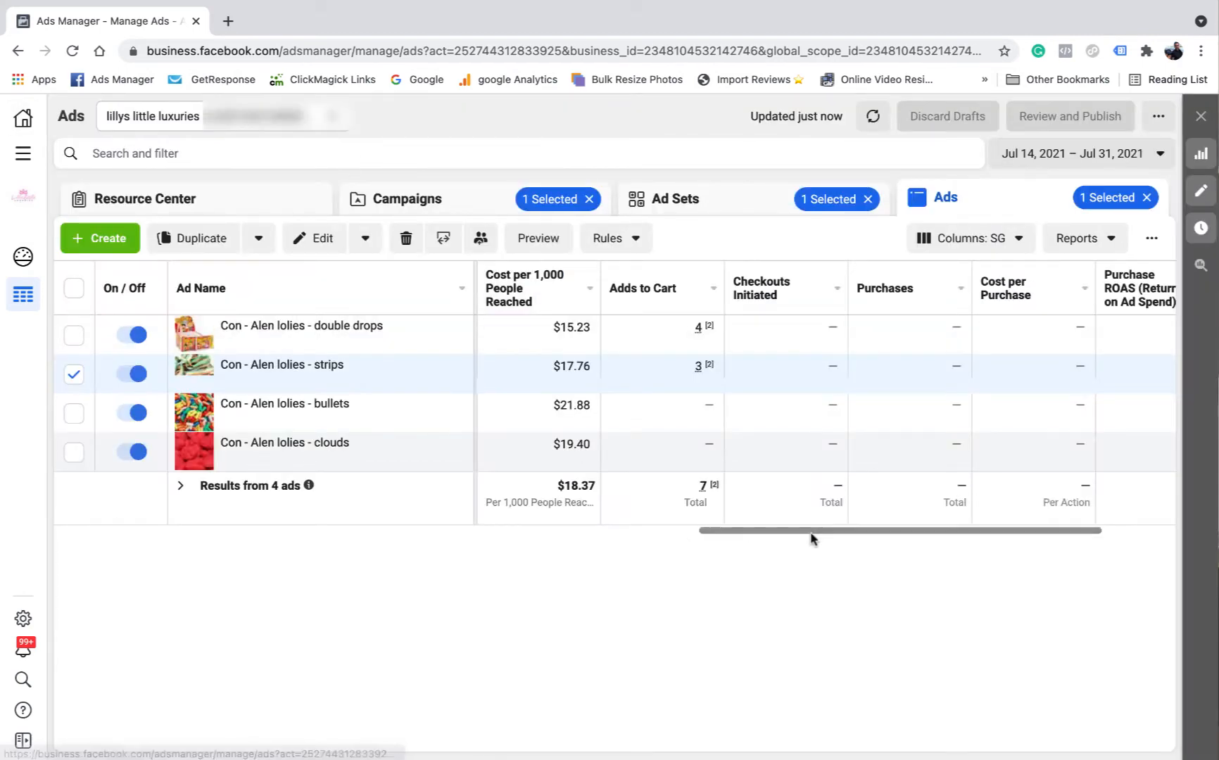
left_click_drag(811, 533, 477, 538)
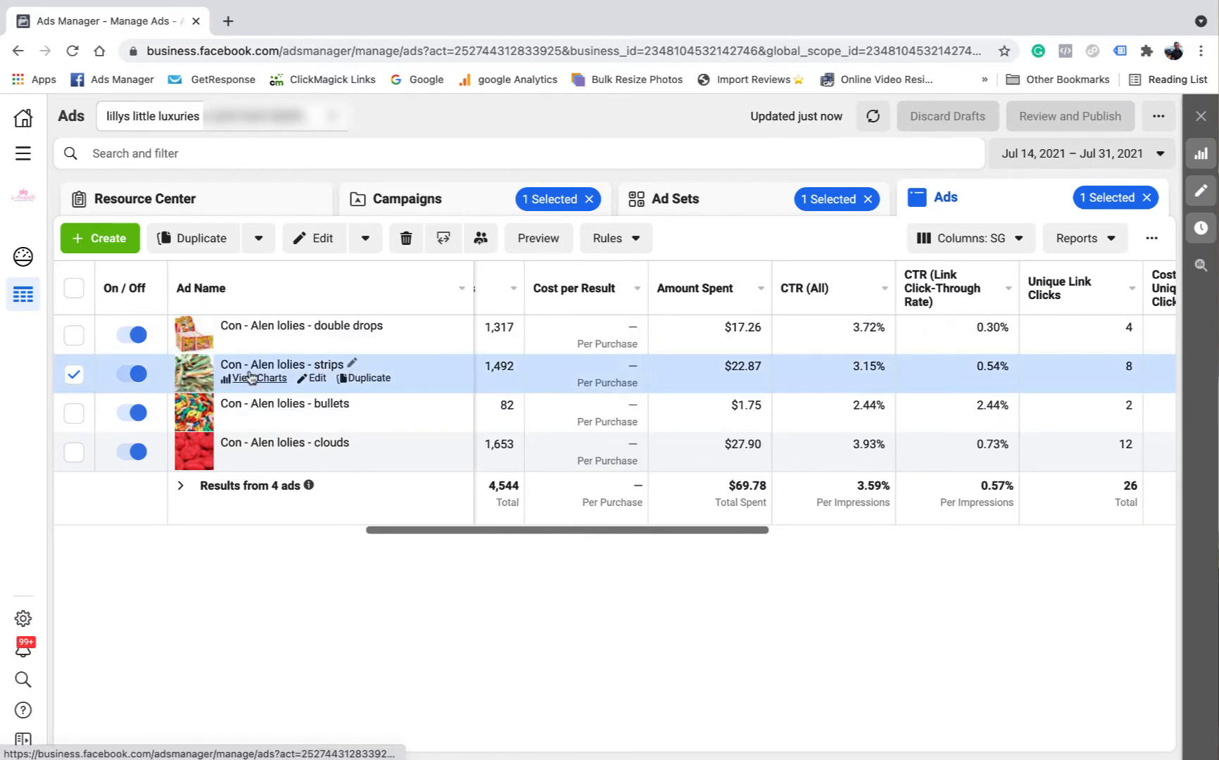
In the campaign list, select Con - candy instead of Con - lollies and open it for editing.
left_click(439, 206)
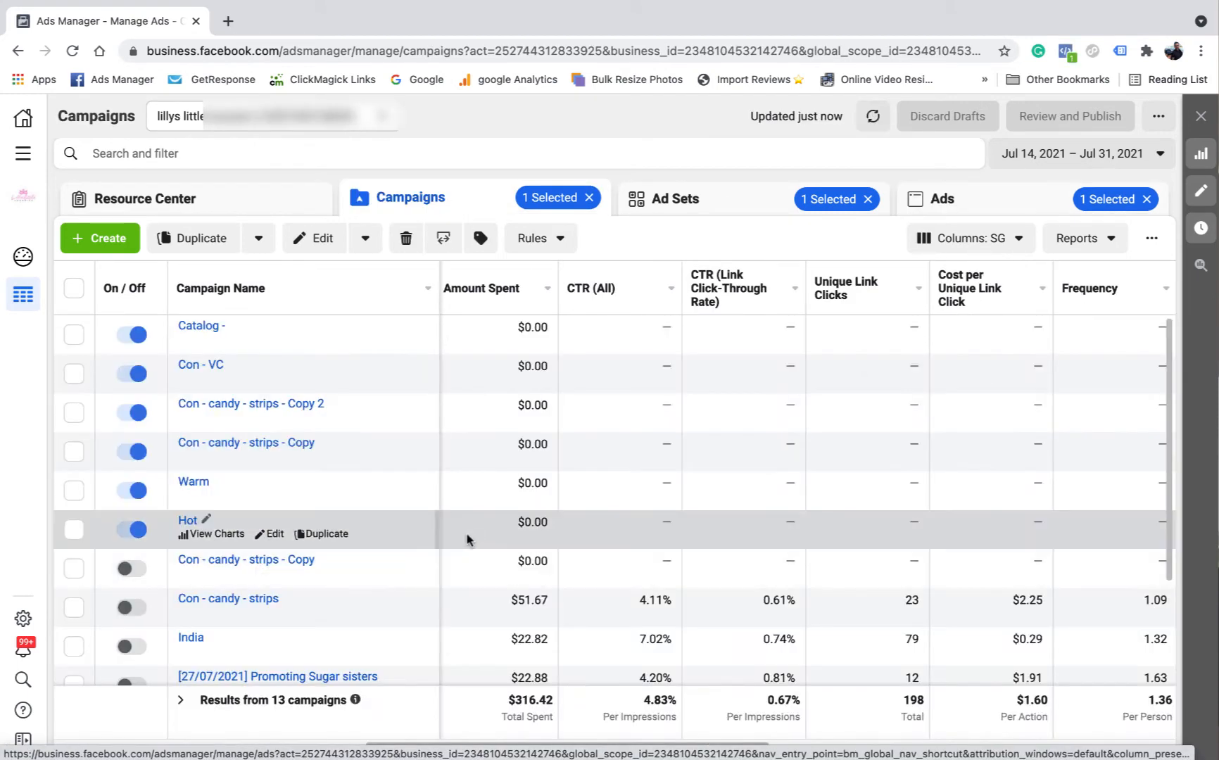
scroll(473, 534, "down", 3)
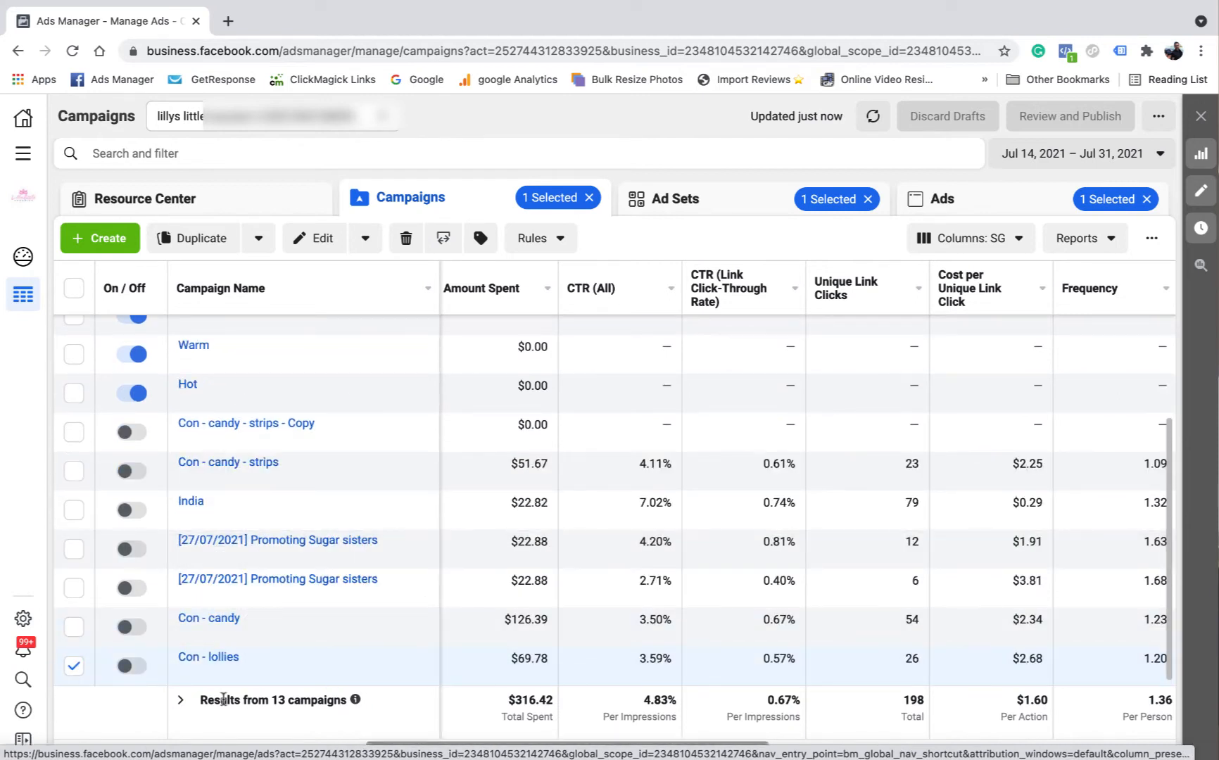
left_click(74, 665)
left_click(74, 627)
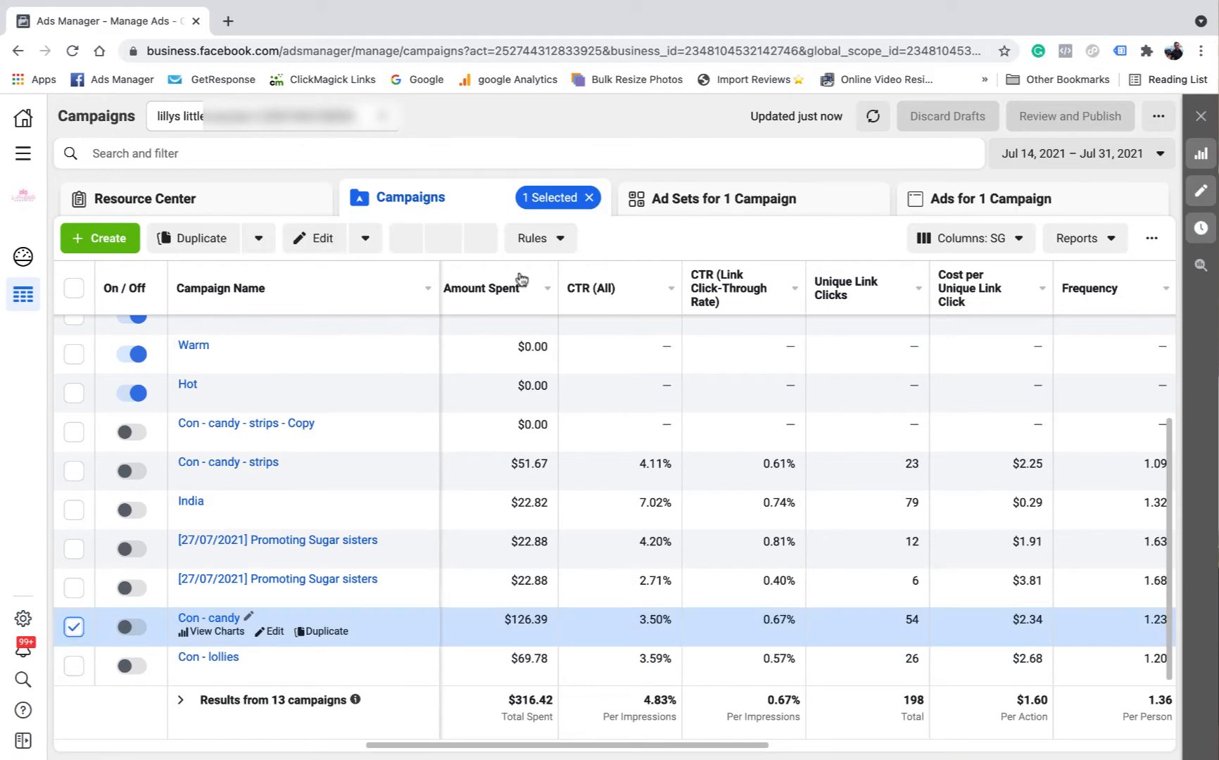
left_click(274, 632)
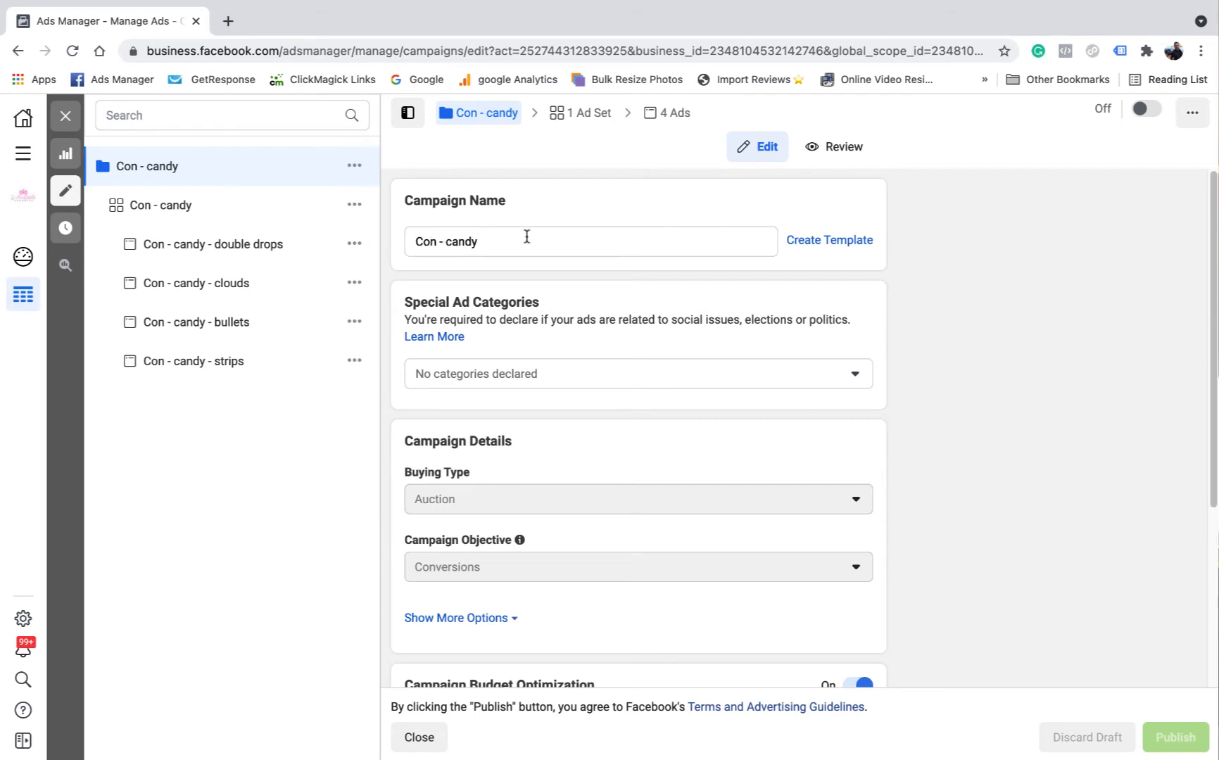
Open the Con - candy ad set and review its conversion event, schedule, location, age, gender and detailed targeting.
left_click(588, 116)
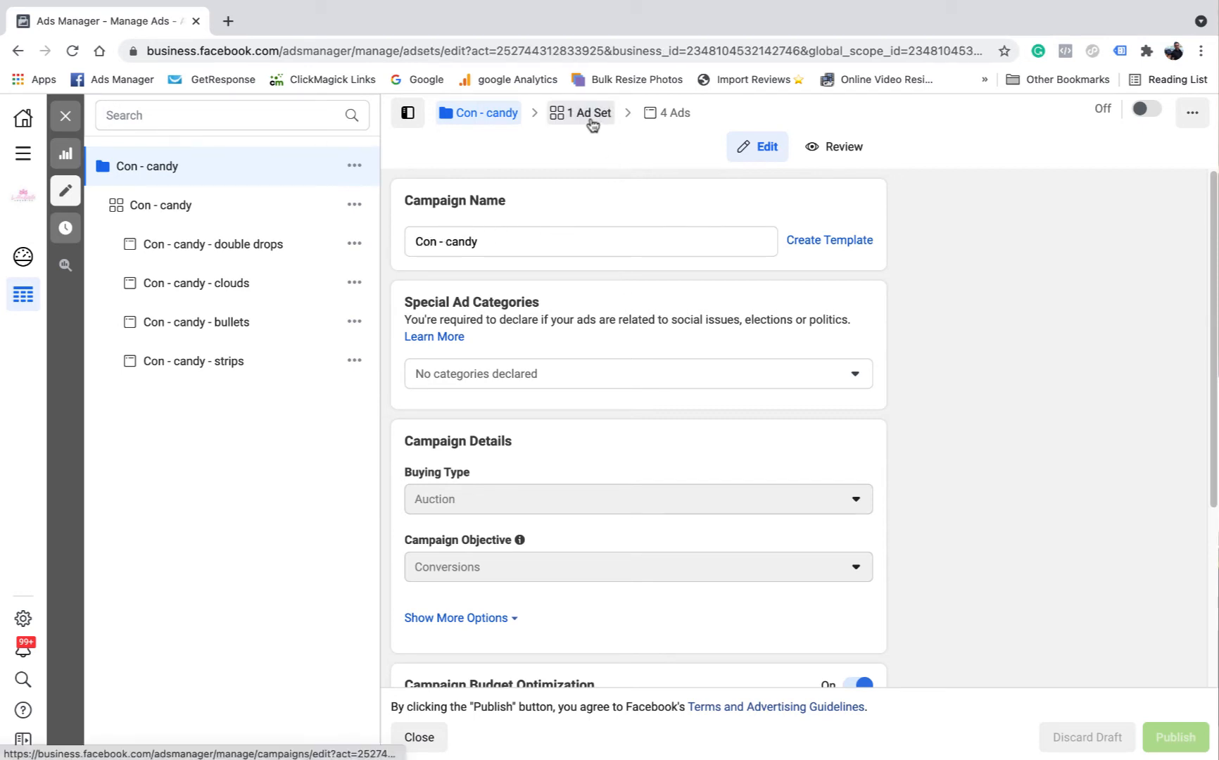
mouse_move(1081, 314)
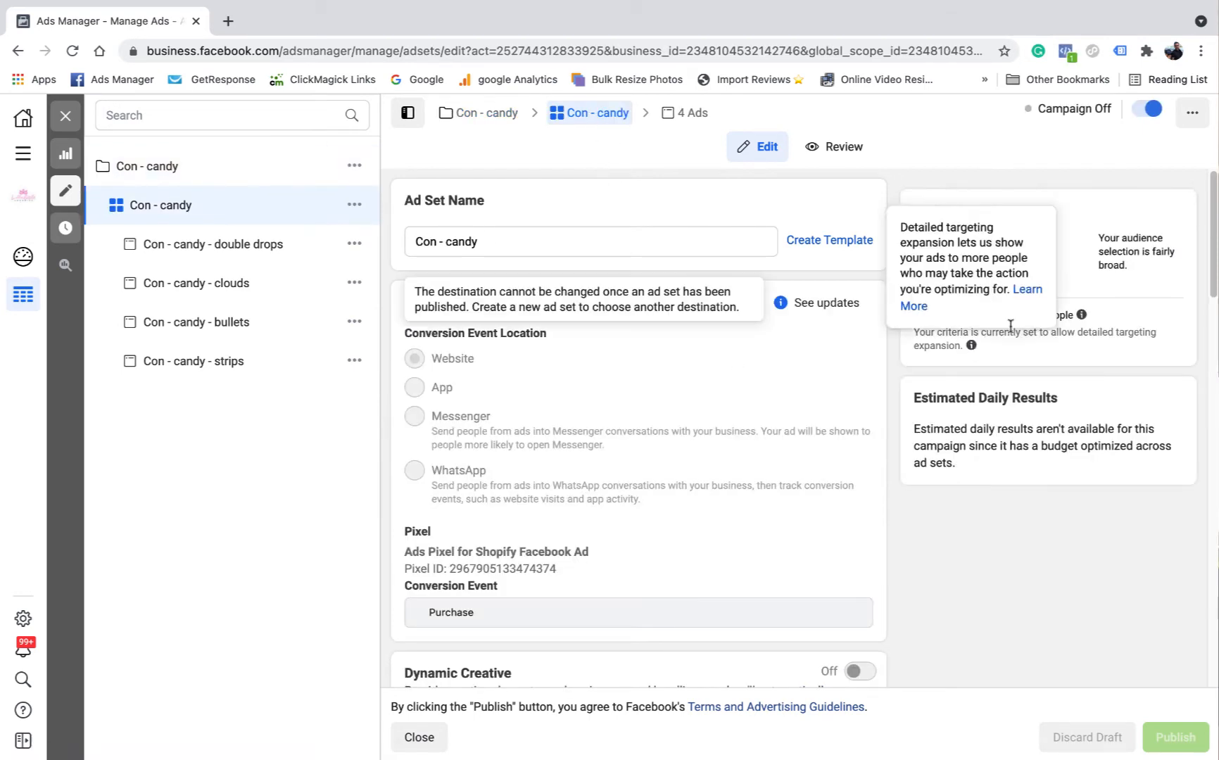
scroll(481, 605, "down", 1)
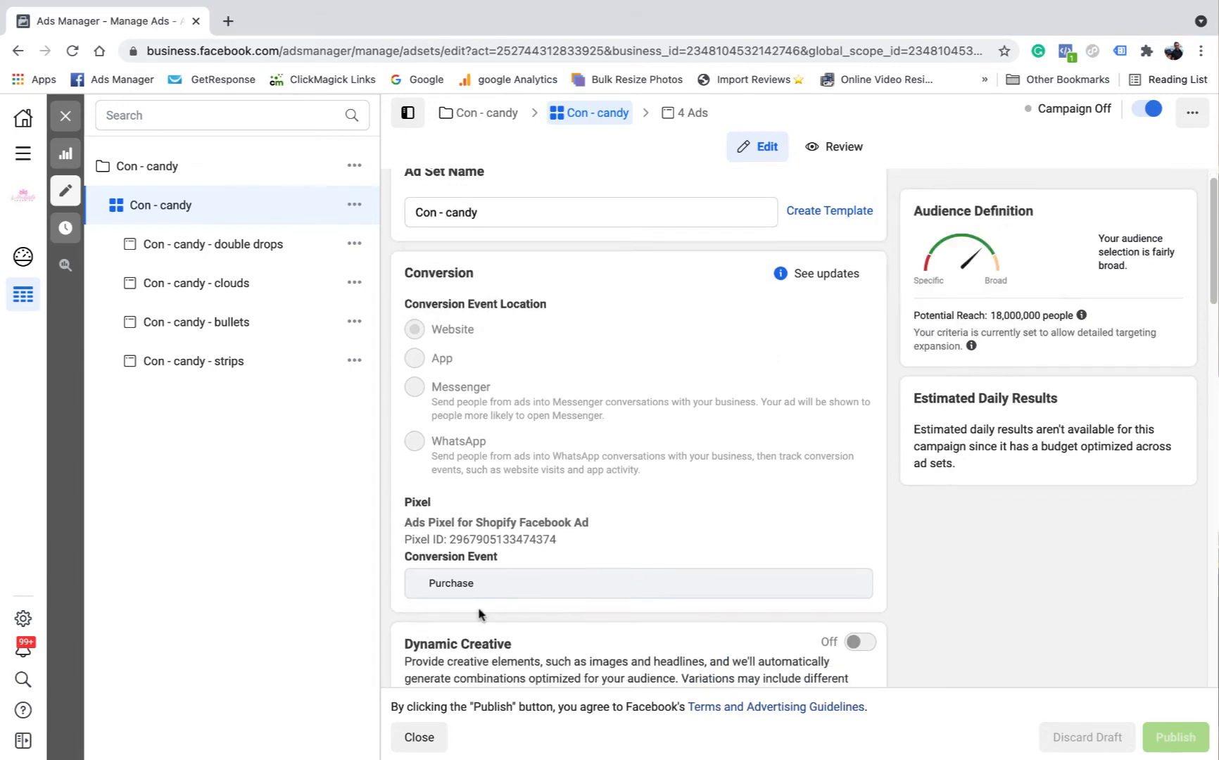
scroll(620, 474, "down", 7)
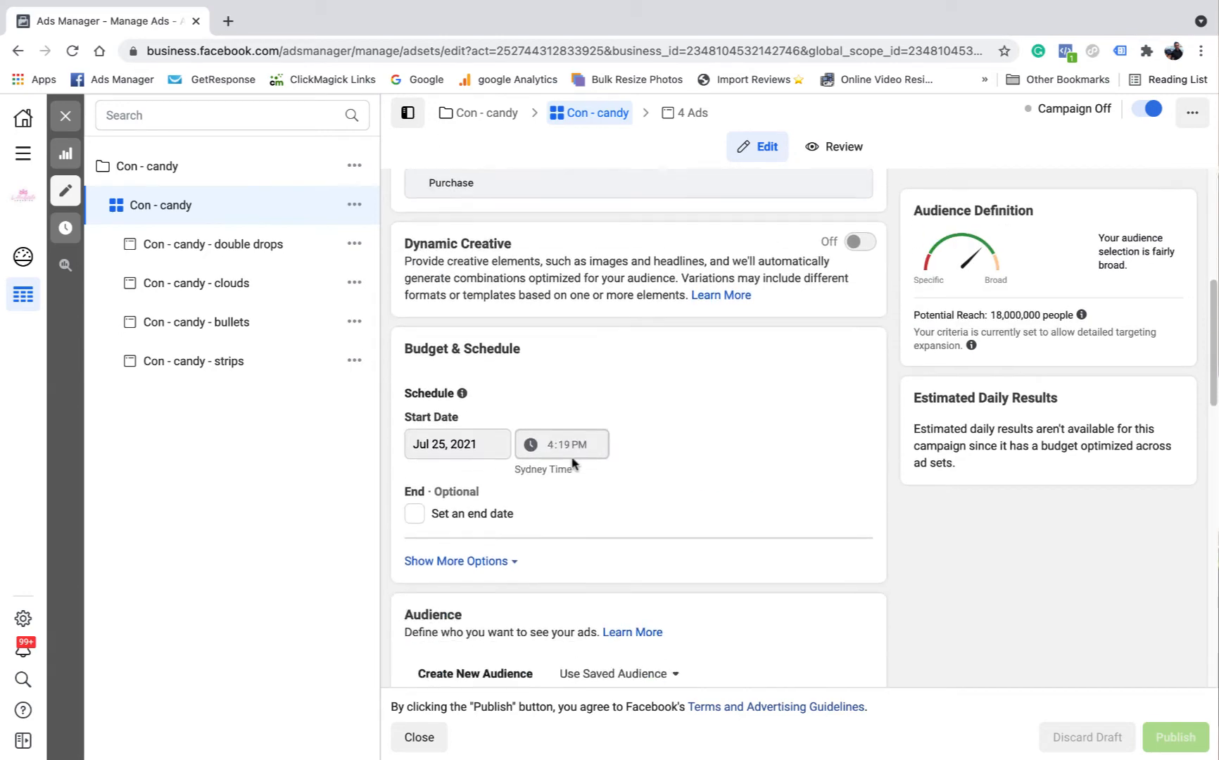
scroll(491, 414, "down", 5)
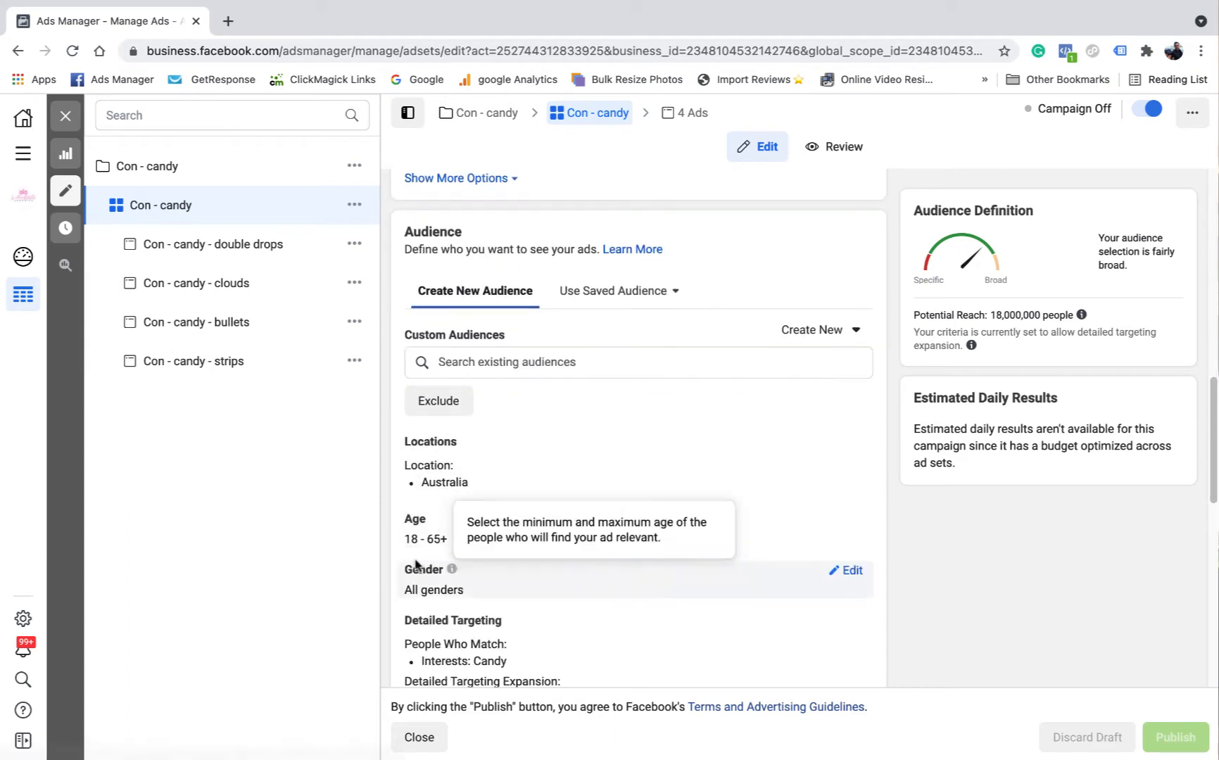
scroll(475, 517, "down", 2)
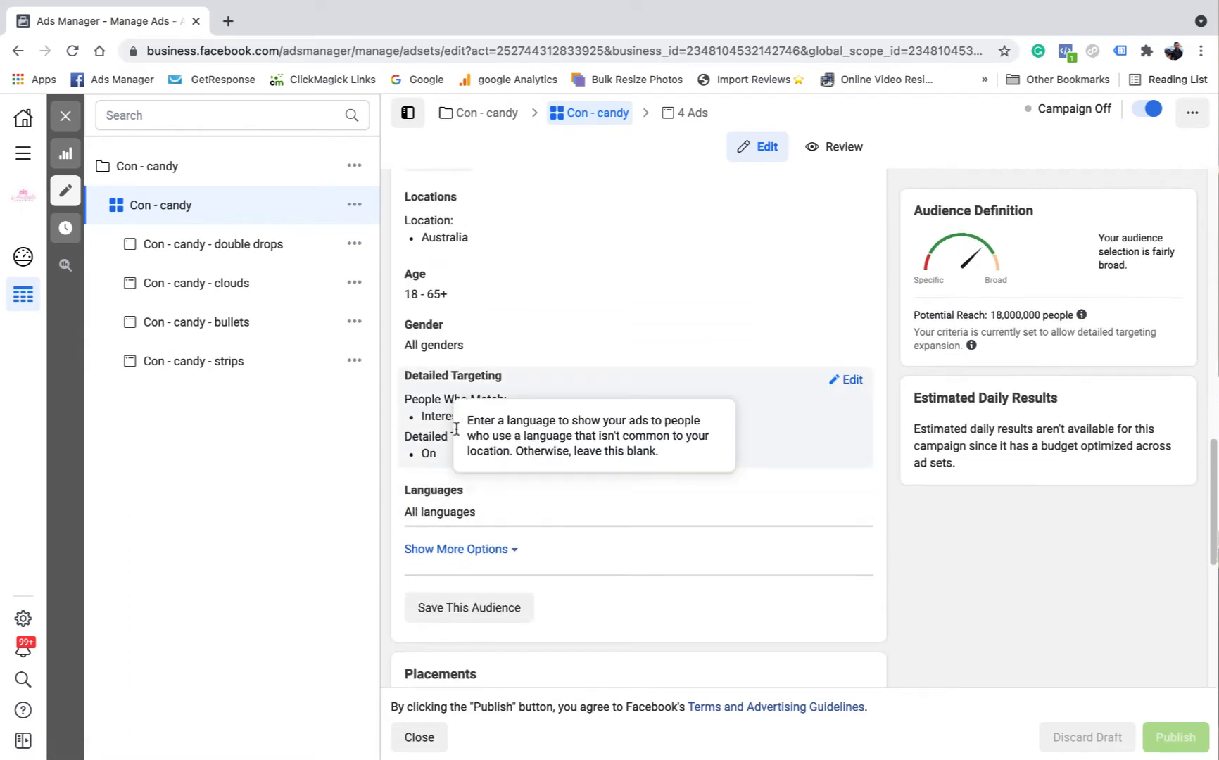
Open the ad set's detailed targeting for editing and review the Candy interest, targeting expansion, placements and delivery optimization.
left_click(852, 381)
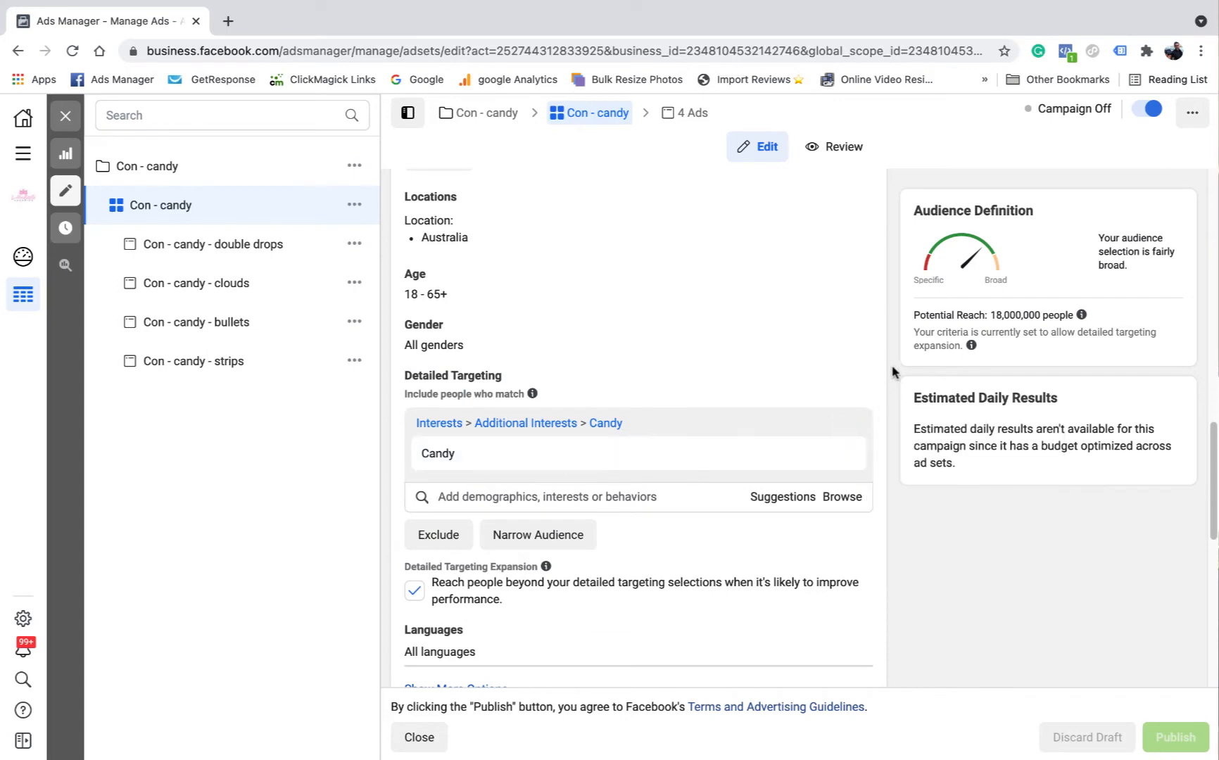
scroll(878, 376, "down", 4)
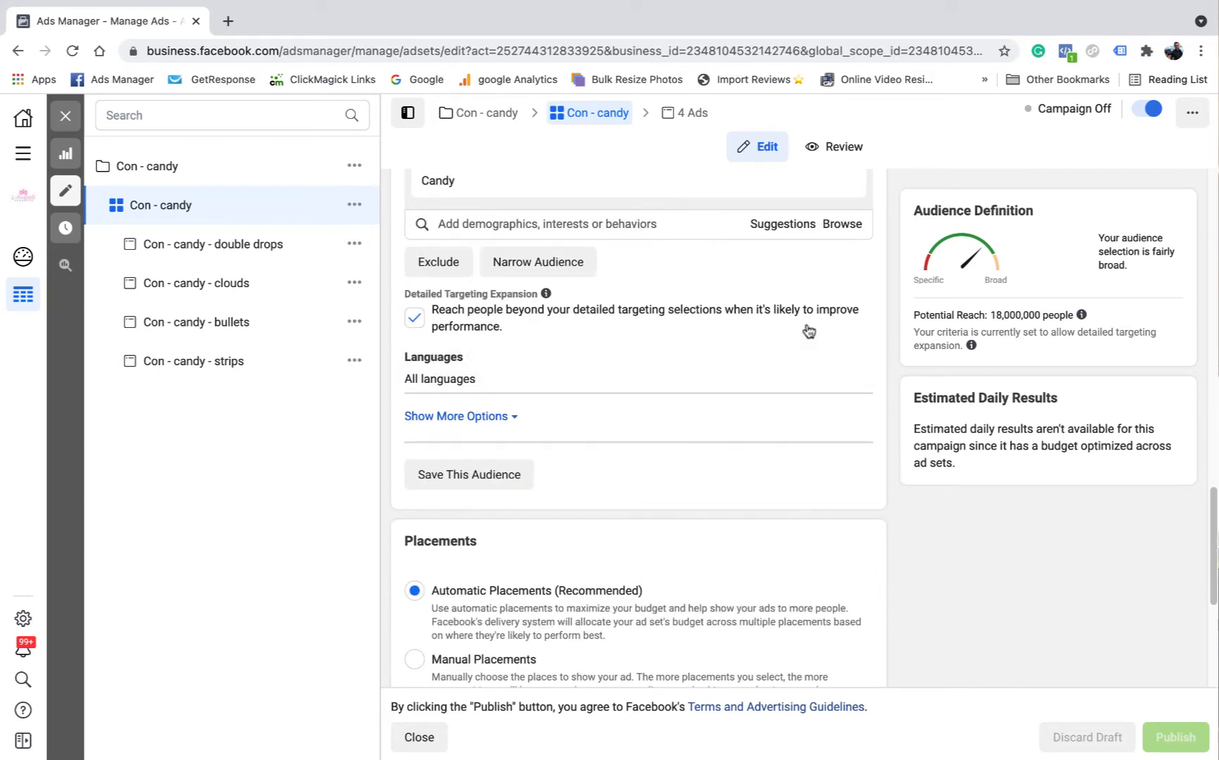
scroll(632, 458, "down", 4)
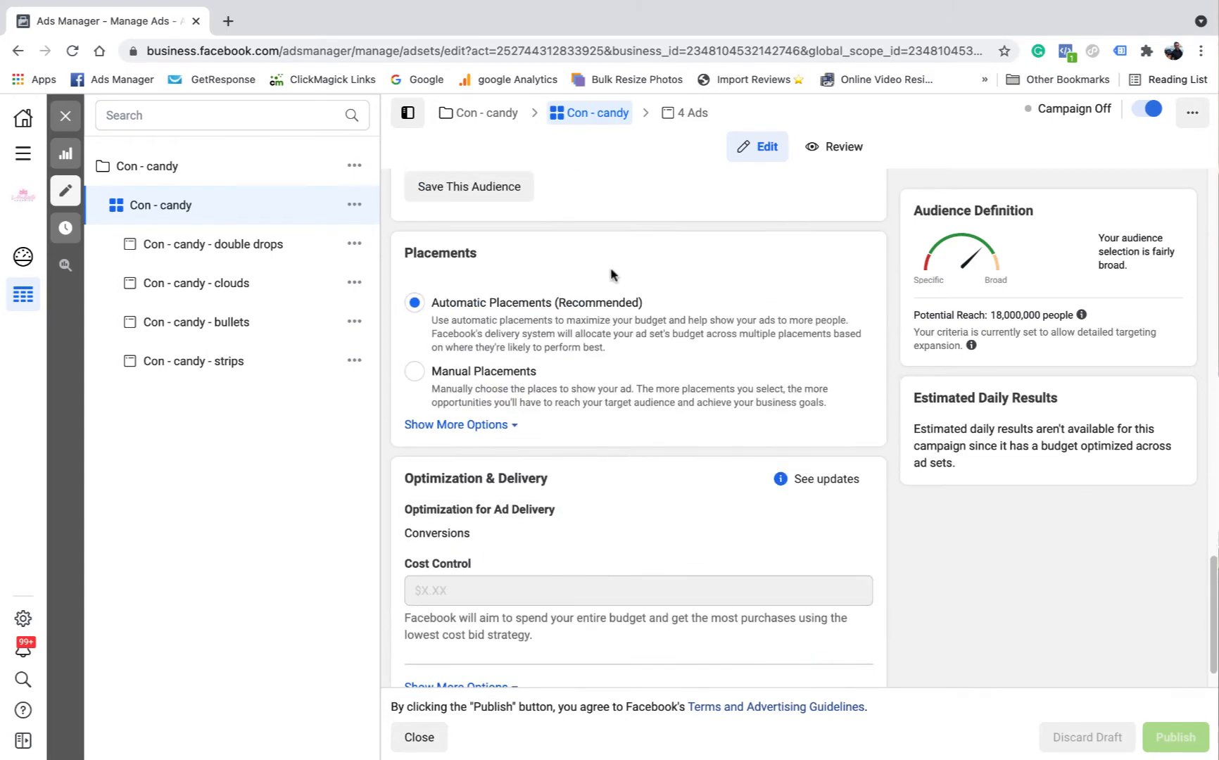
scroll(620, 537, "down", 1)
Open the four Con - candy ads in the editor, close it, and compare their results, reach, cost per result, link clicks and frequency.
left_click(683, 114)
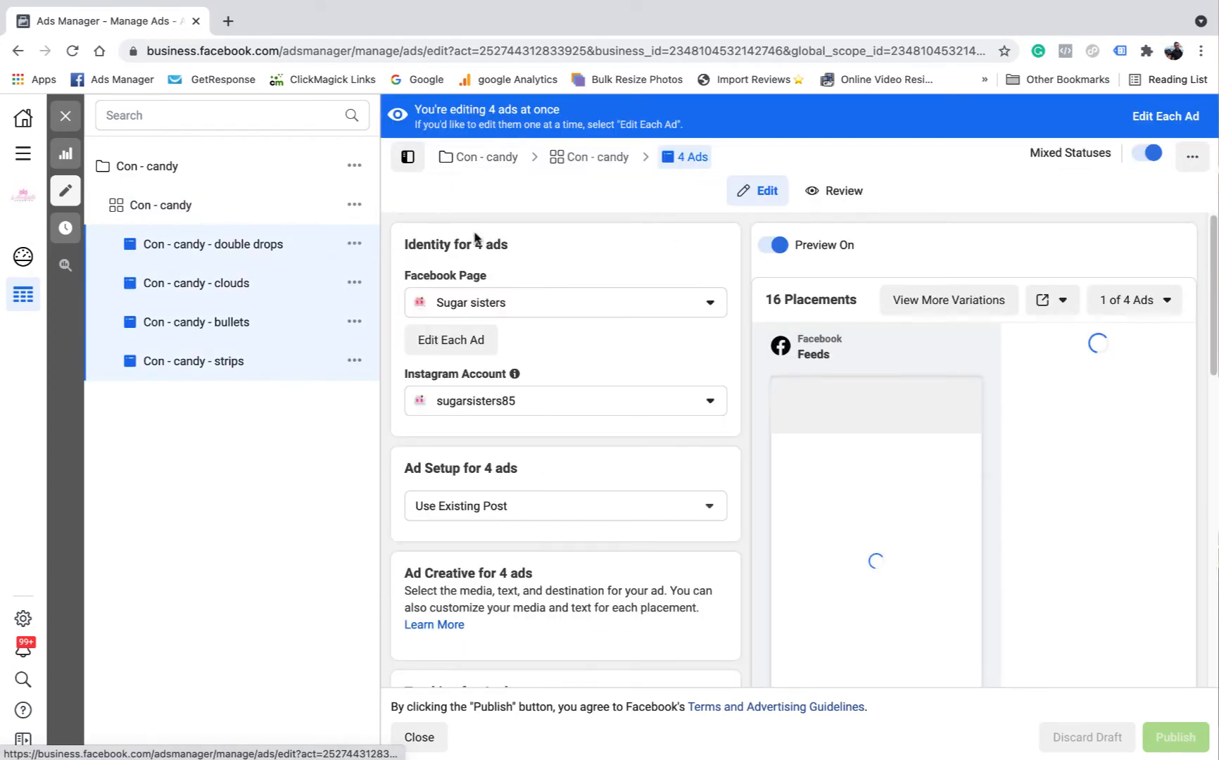
left_click(65, 115)
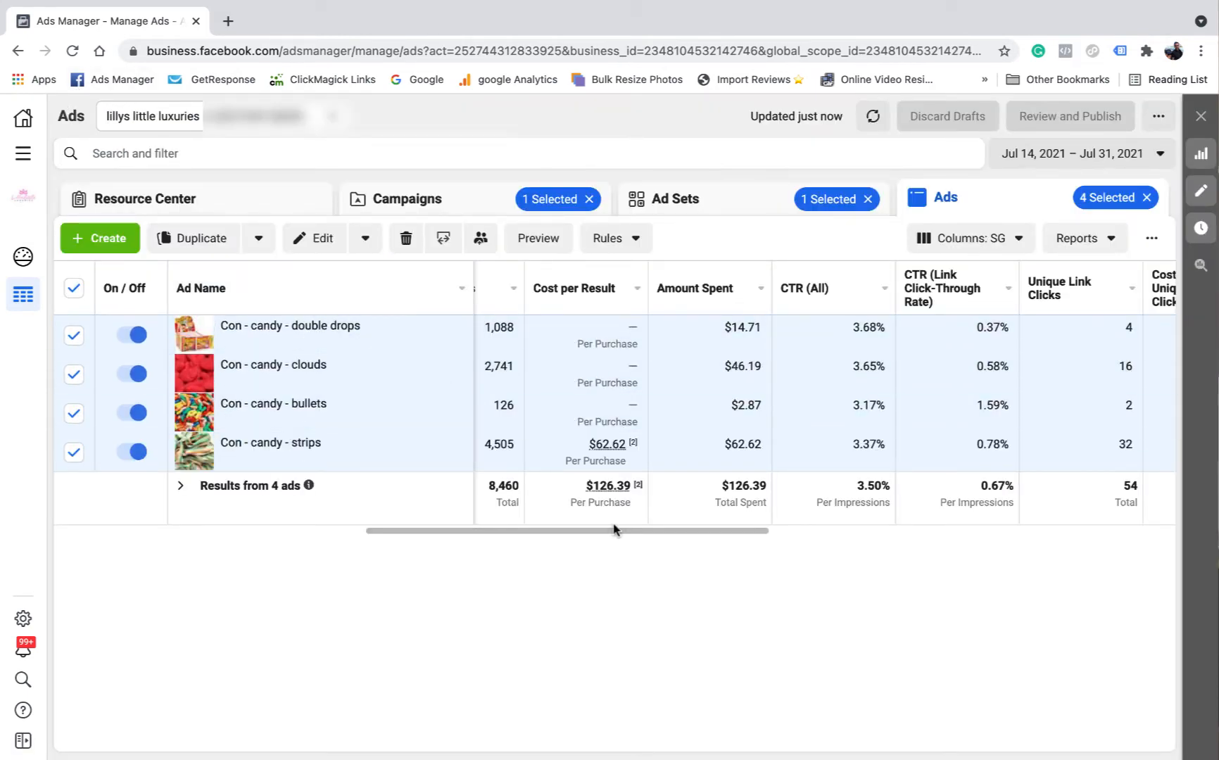
left_click_drag(612, 529, 435, 529)
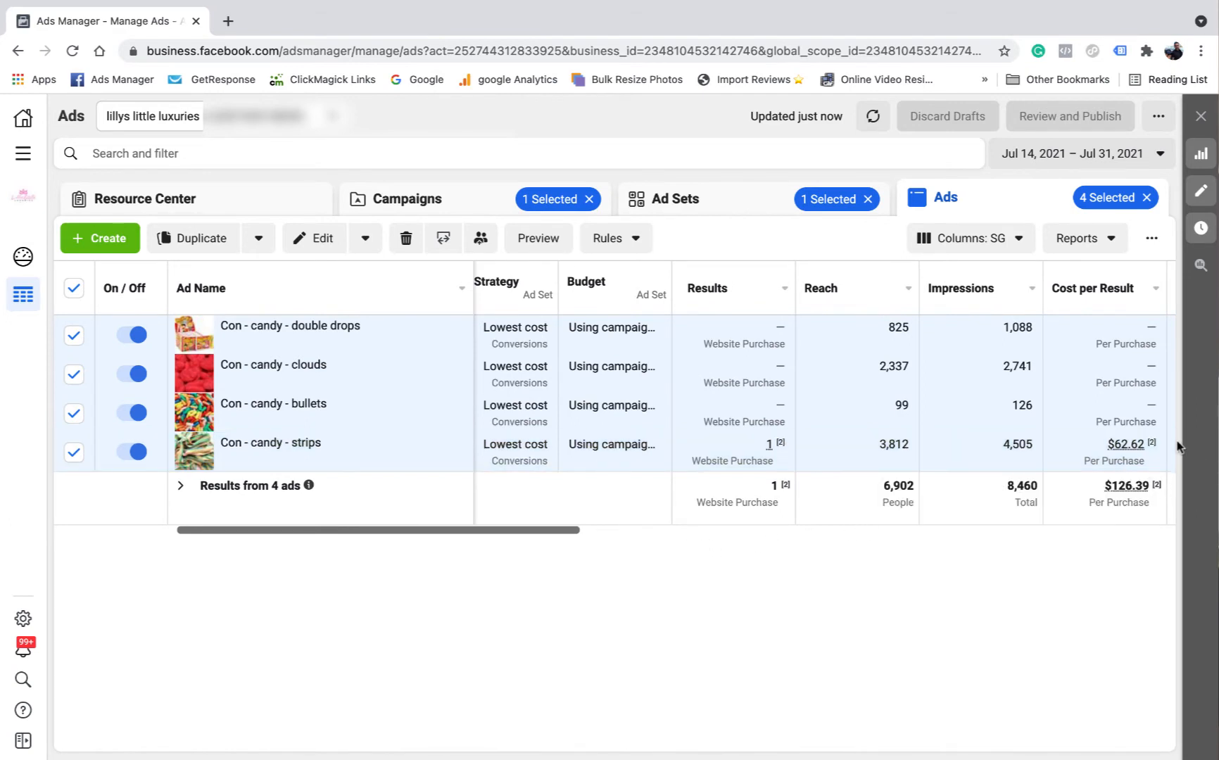
mouse_move(1148, 443)
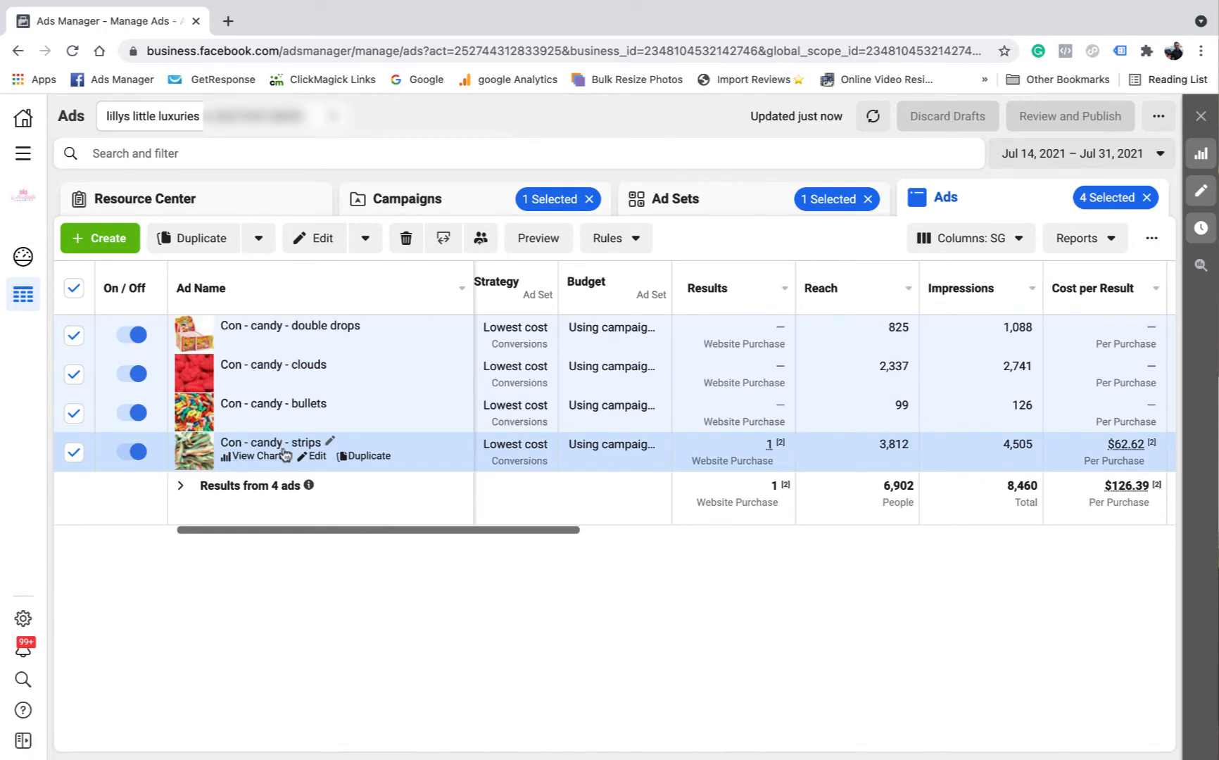
left_click_drag(325, 536, 653, 538)
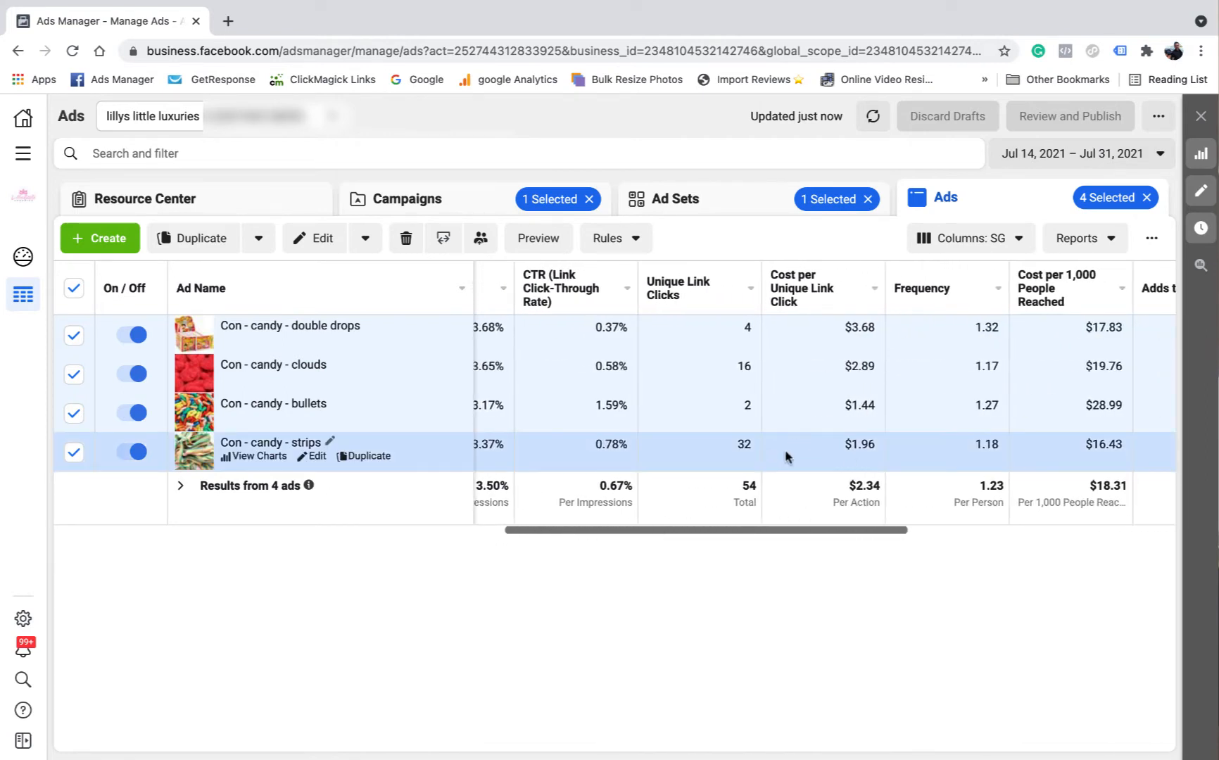
left_click(75, 289)
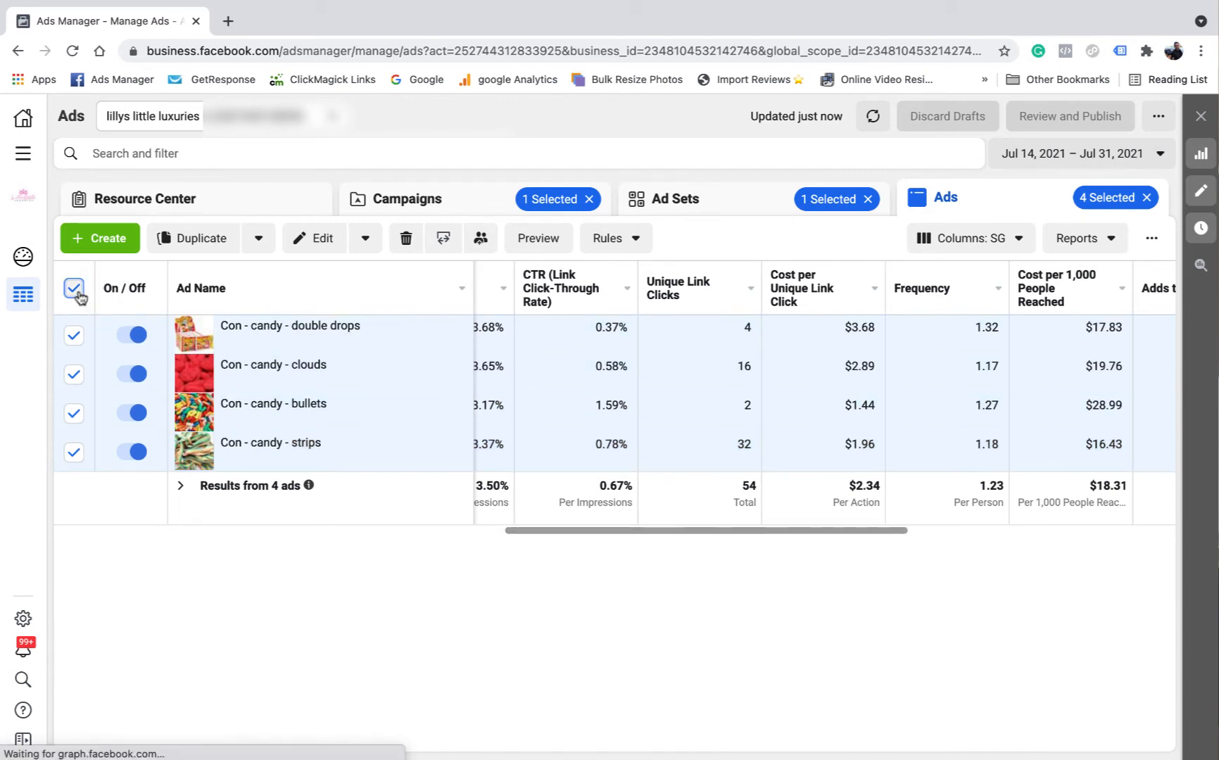
left_click(74, 289)
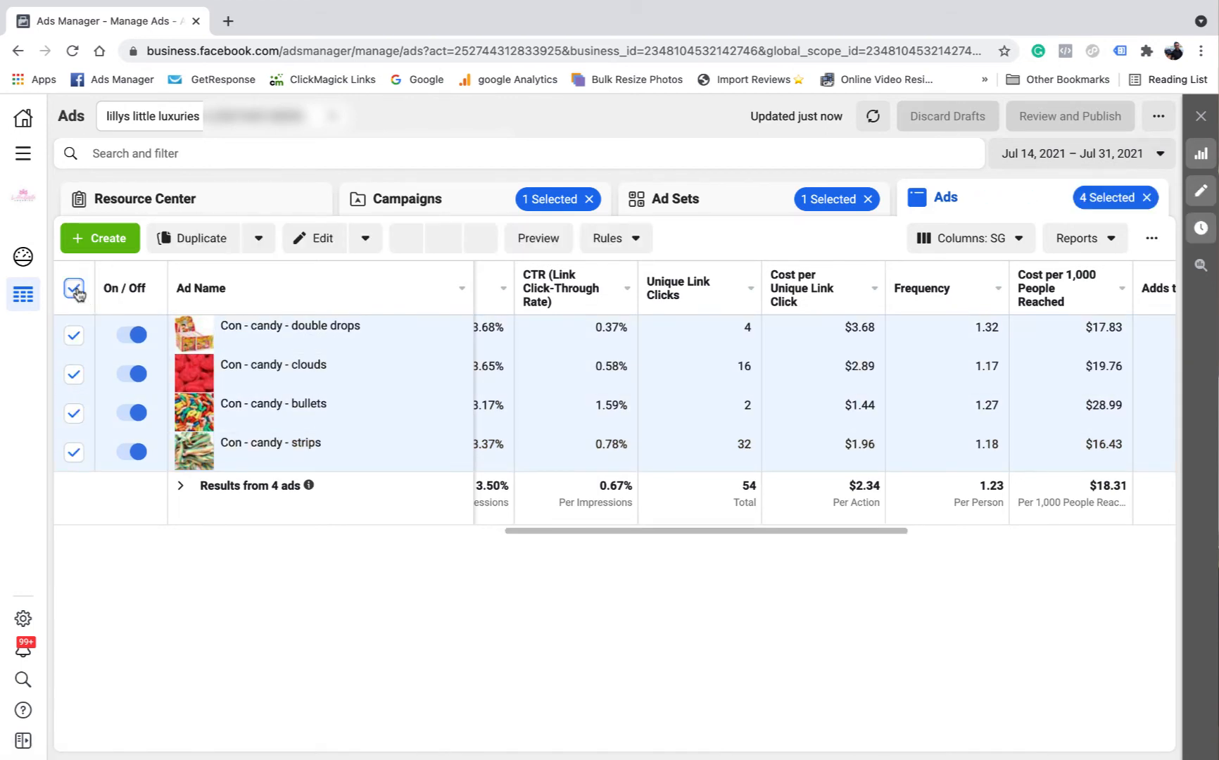
Clear the ad selection and compare the four Con - candy ads' impressions, amount spent, click-through rate, unique link clicks and cost per link click.
left_click(75, 290)
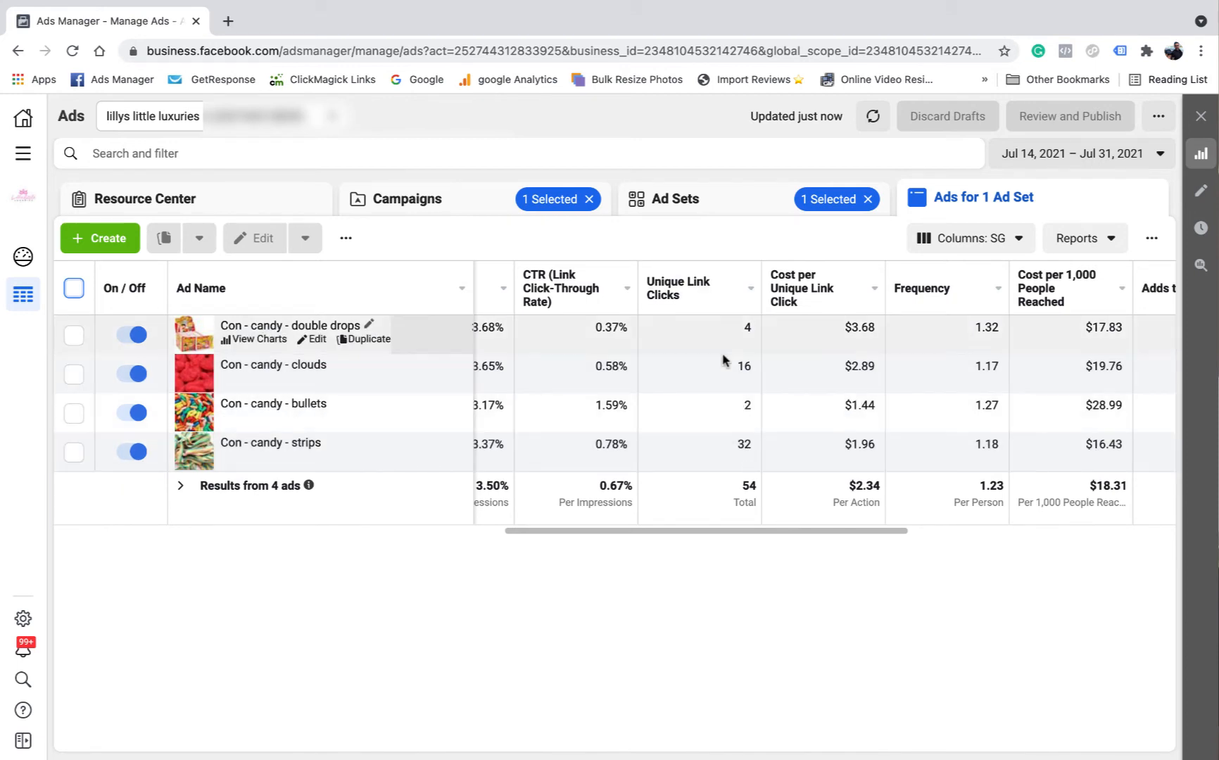
left_click(746, 403)
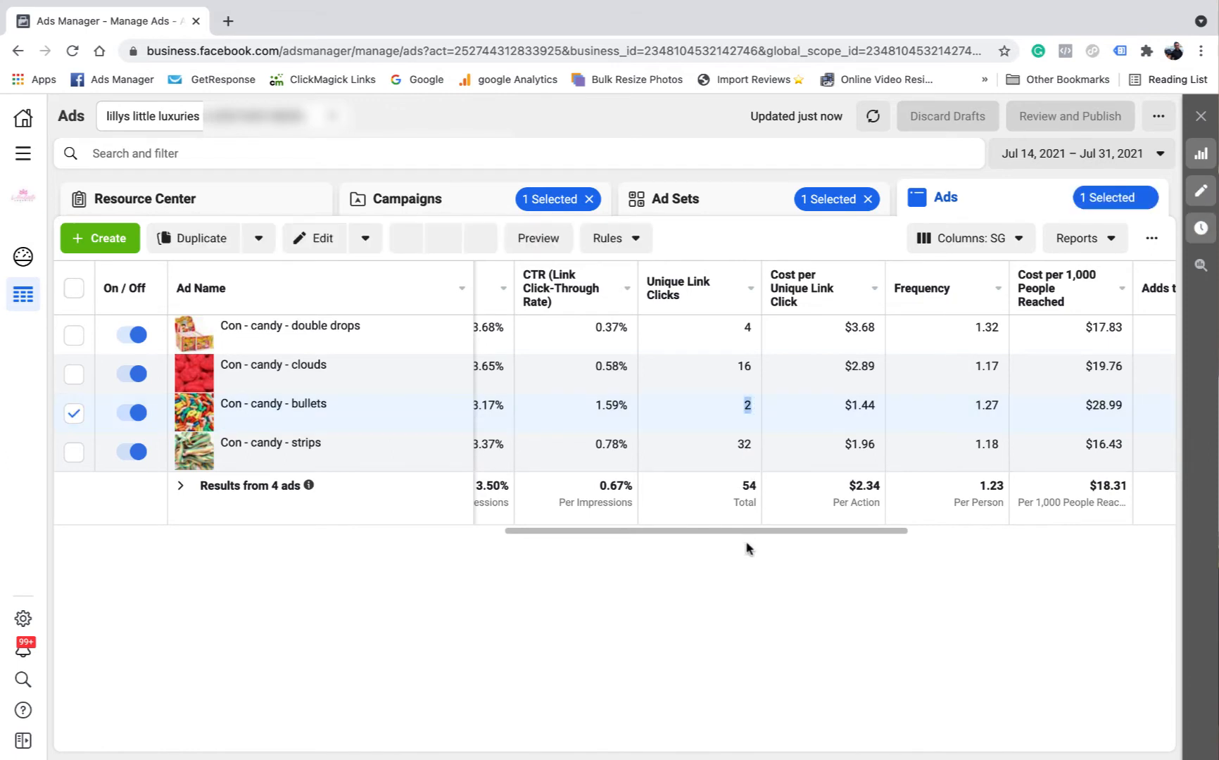
left_click_drag(765, 532, 573, 533)
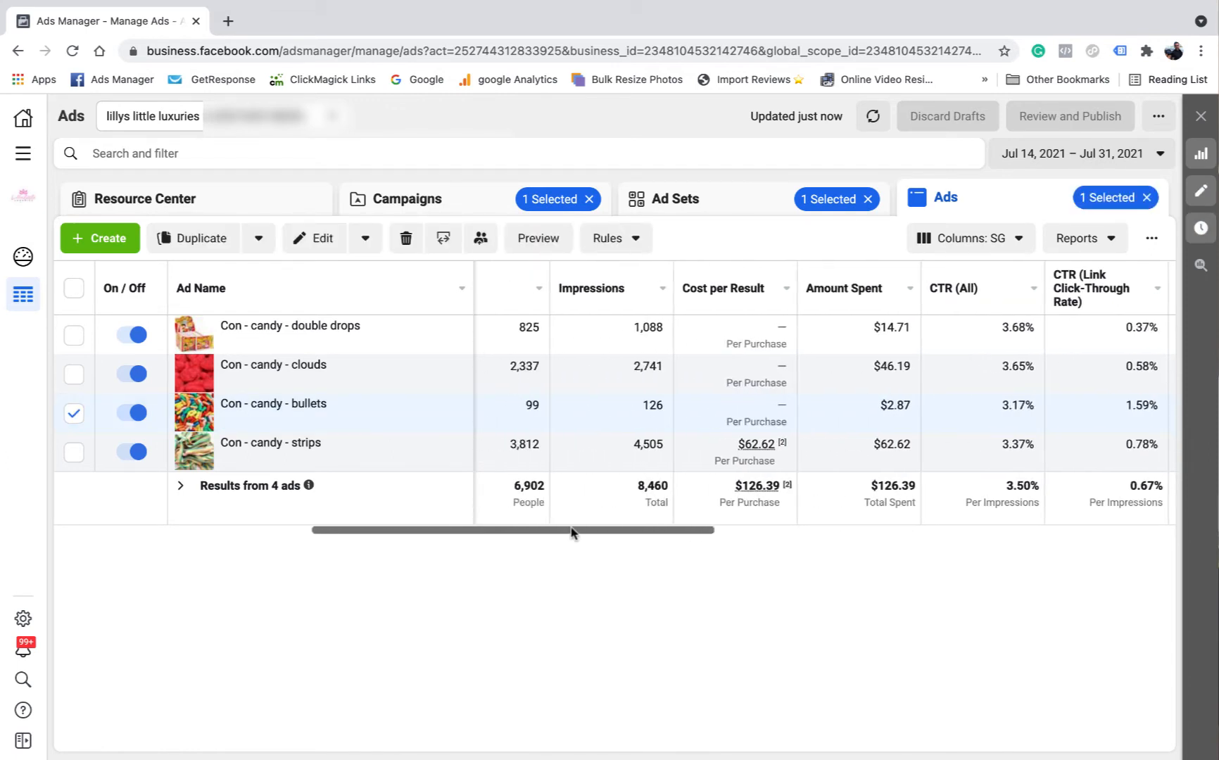
left_click(73, 418)
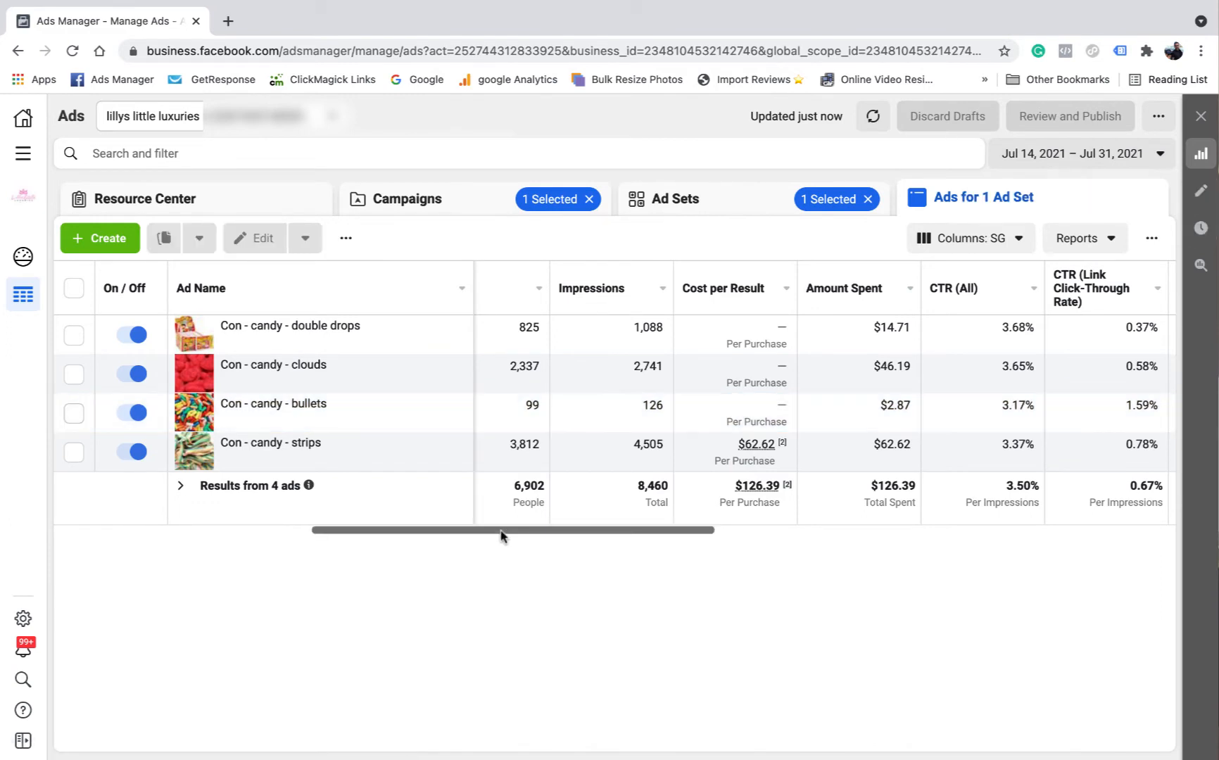
left_click_drag(503, 534, 711, 533)
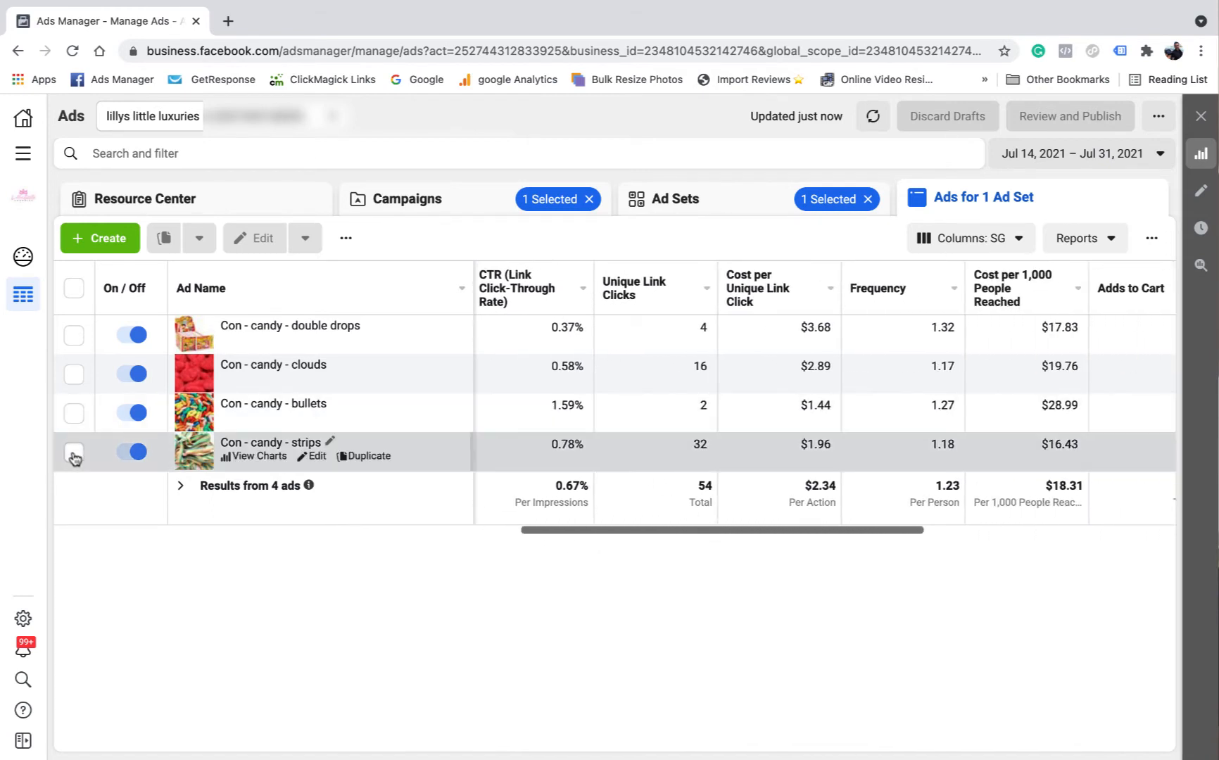
Select the Con - candy - strips ad and compare its adds to cart, checkouts initiated, purchases and cost per purchase with the other ads.
left_click(73, 452)
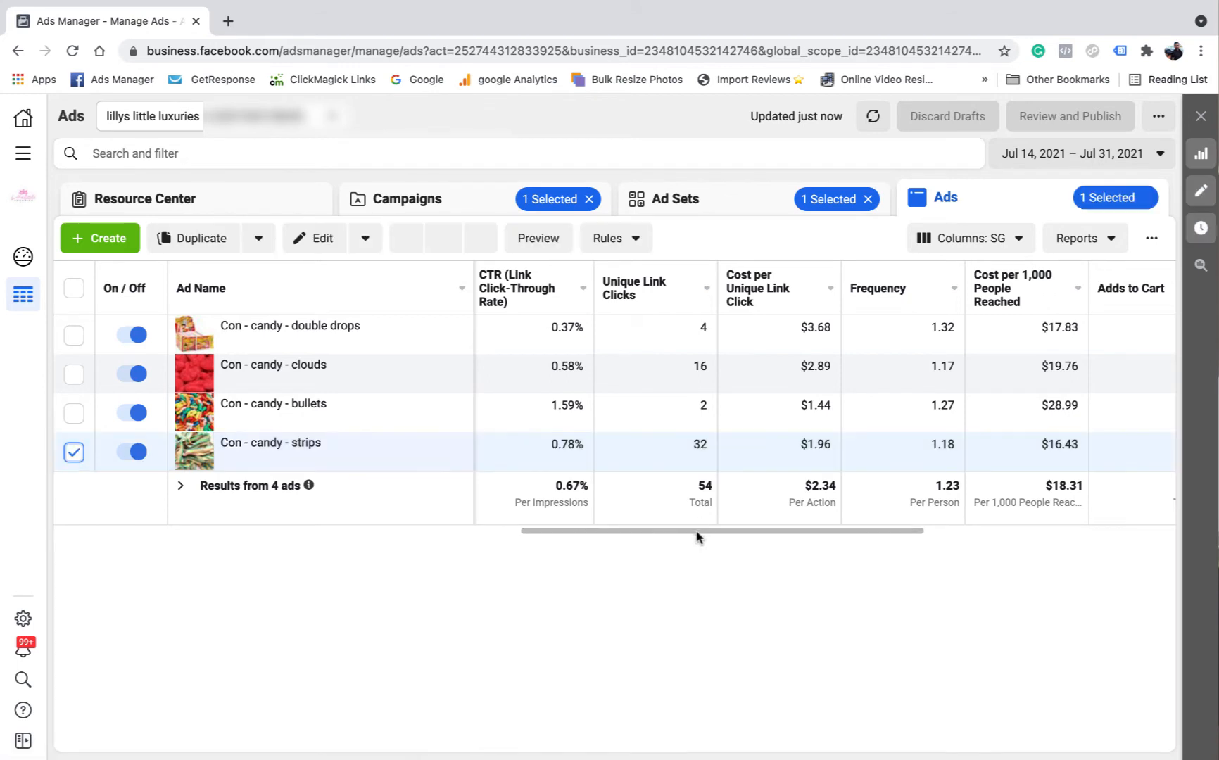
left_click_drag(696, 536, 843, 543)
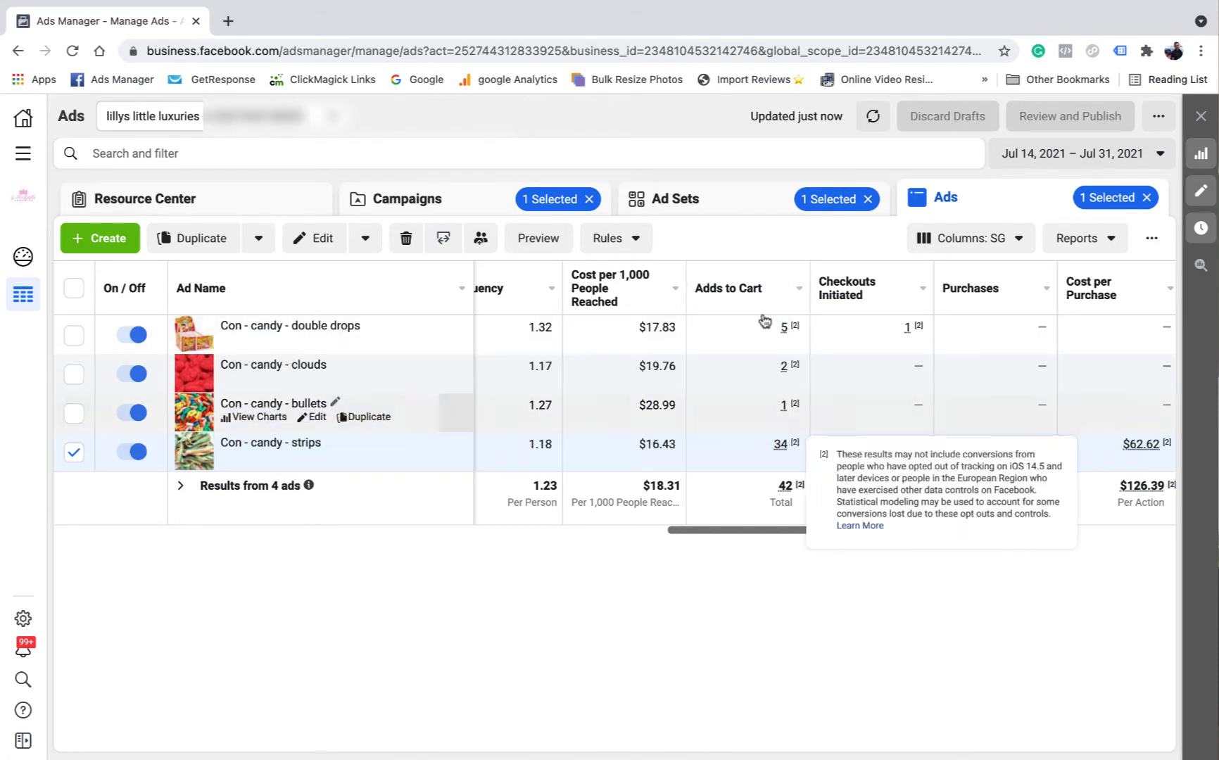
mouse_move(909, 463)
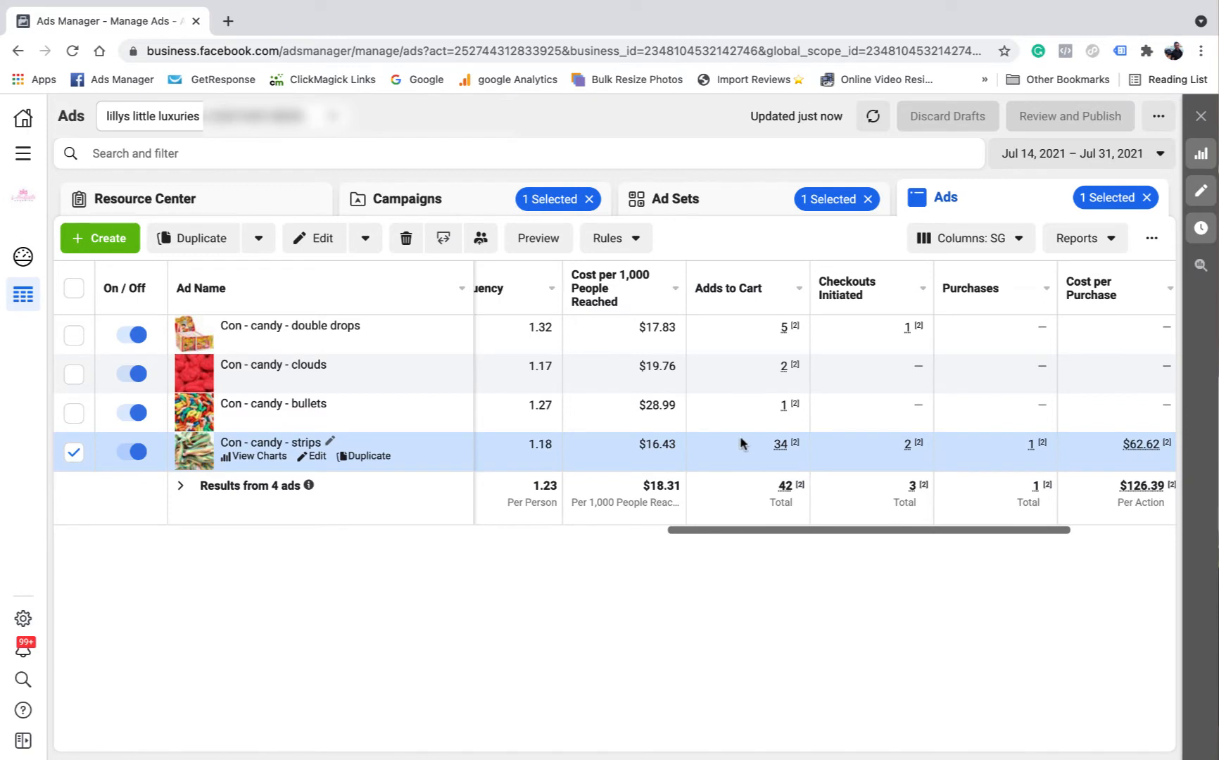
mouse_move(785, 445)
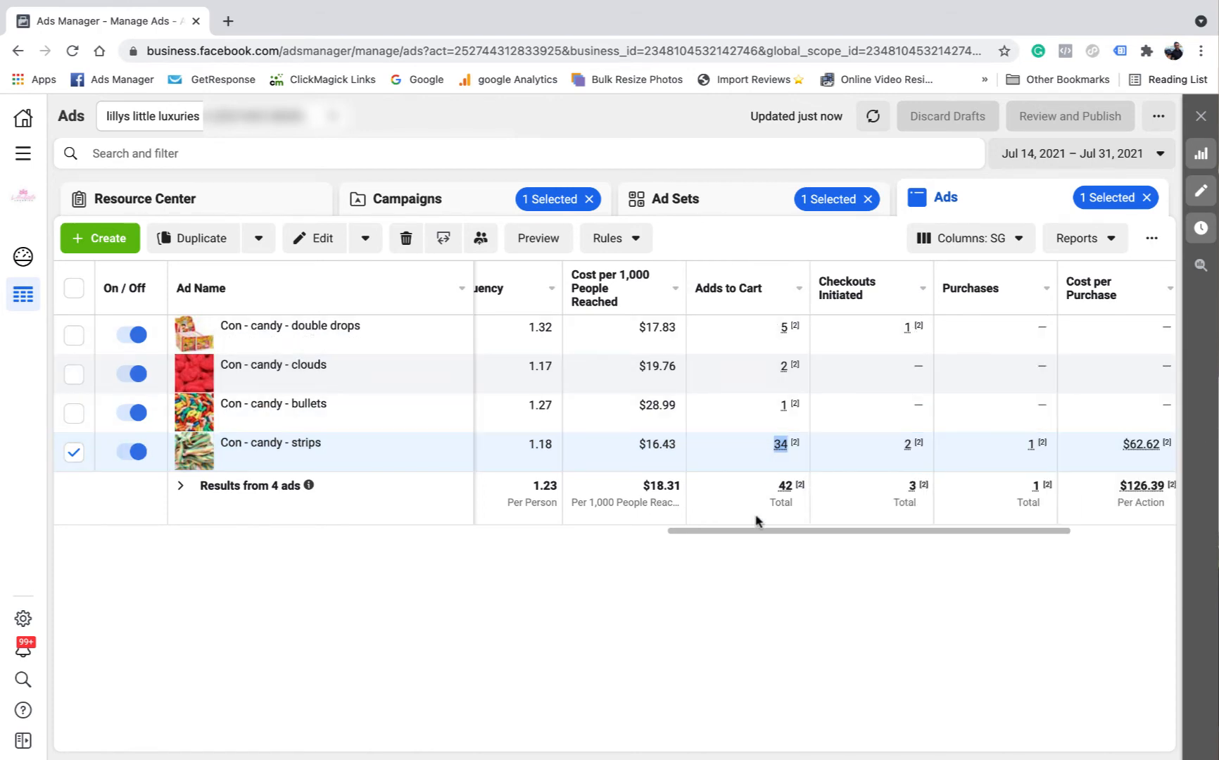
left_click_drag(763, 536, 574, 522)
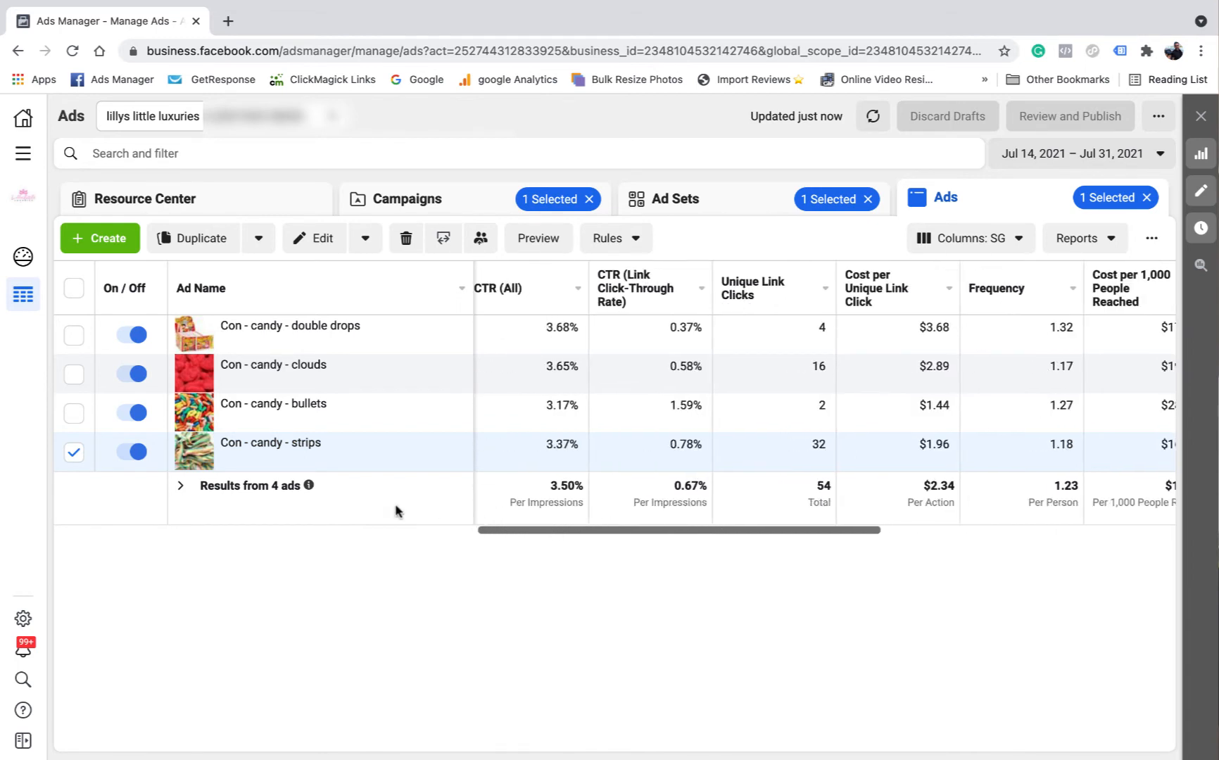
left_click_drag(533, 529, 239, 530)
Add the Con - lollies campaign to the Con - candy selection and inspect the conversion breakdown in their ad sets.
left_click(420, 198)
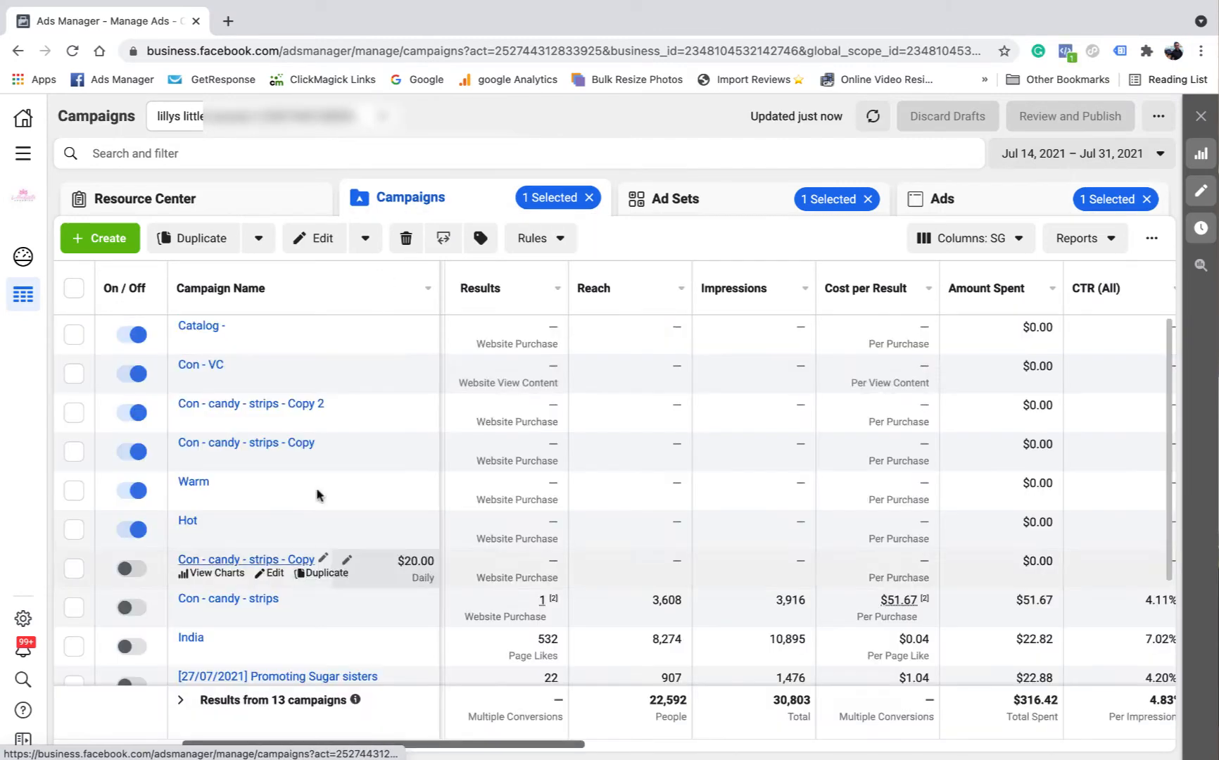
scroll(339, 486, "down", 3)
left_click(73, 665)
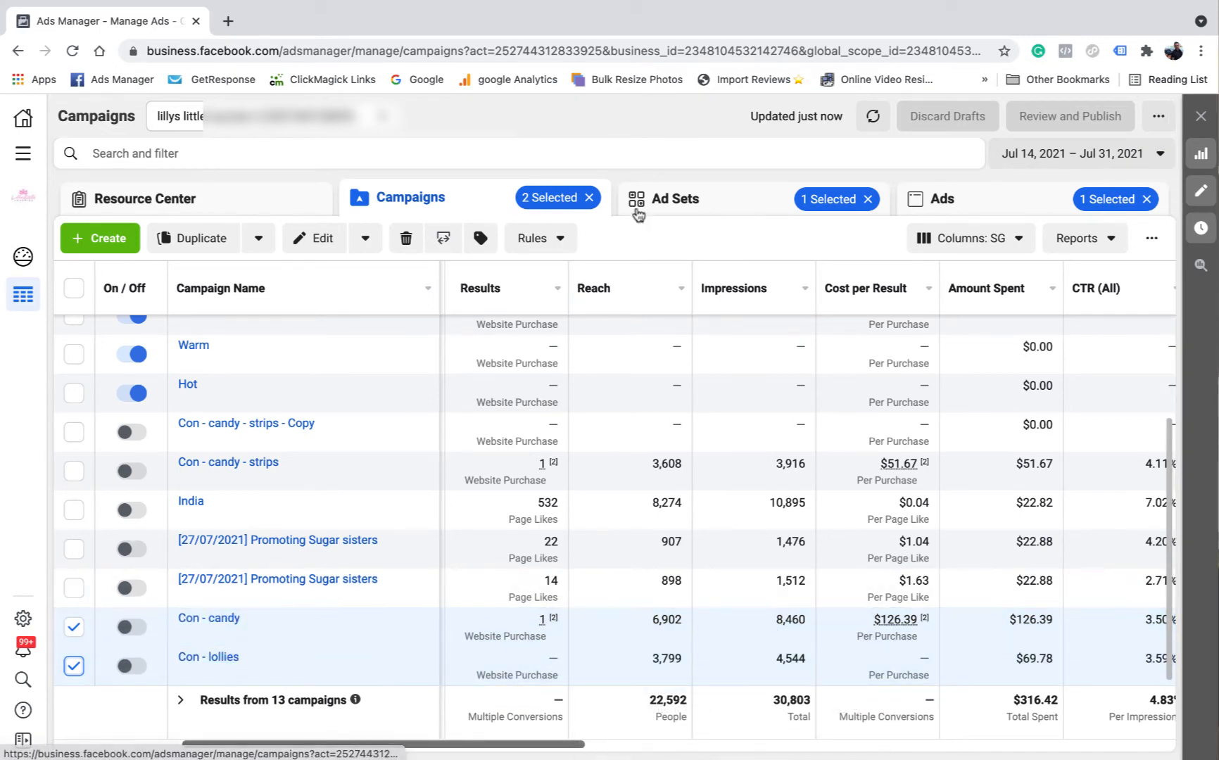
left_click(681, 200)
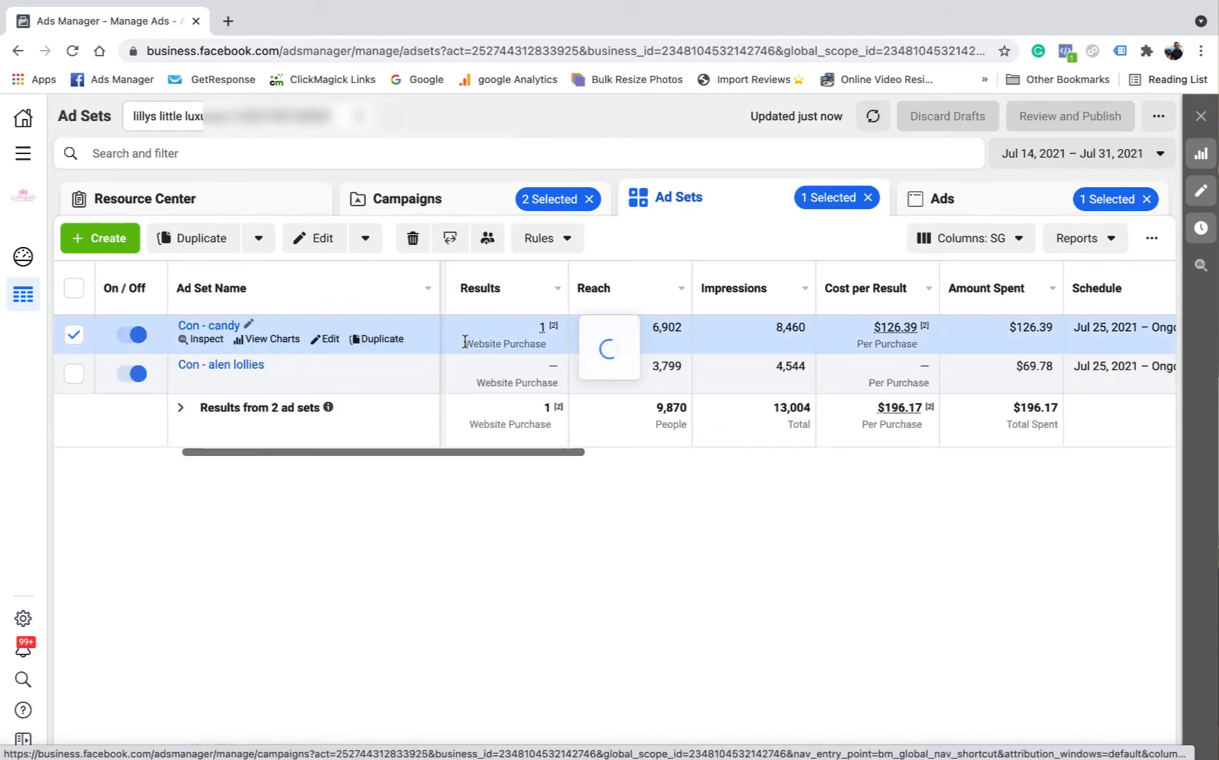
mouse_move(464, 341)
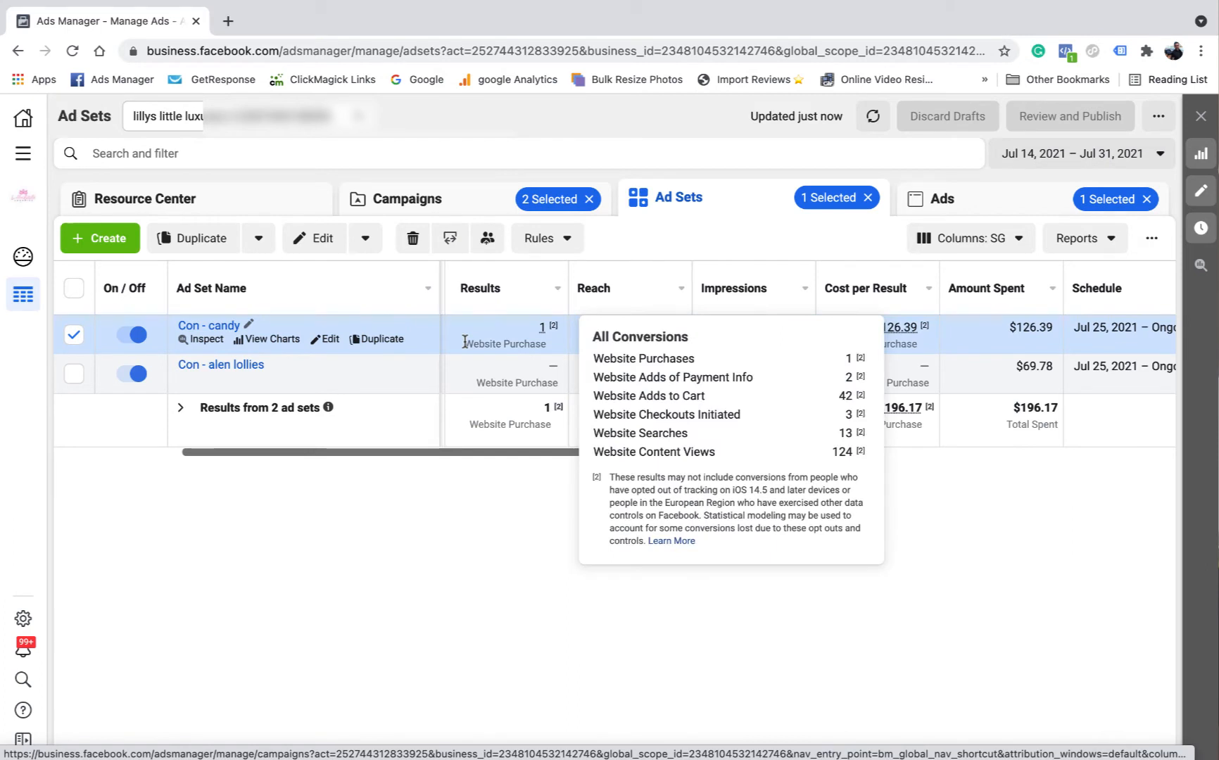
Deselect the Con - candy ad set and compare the ads of both campaigns by results, cost per link click, frequency and adds to cart.
left_click(72, 336)
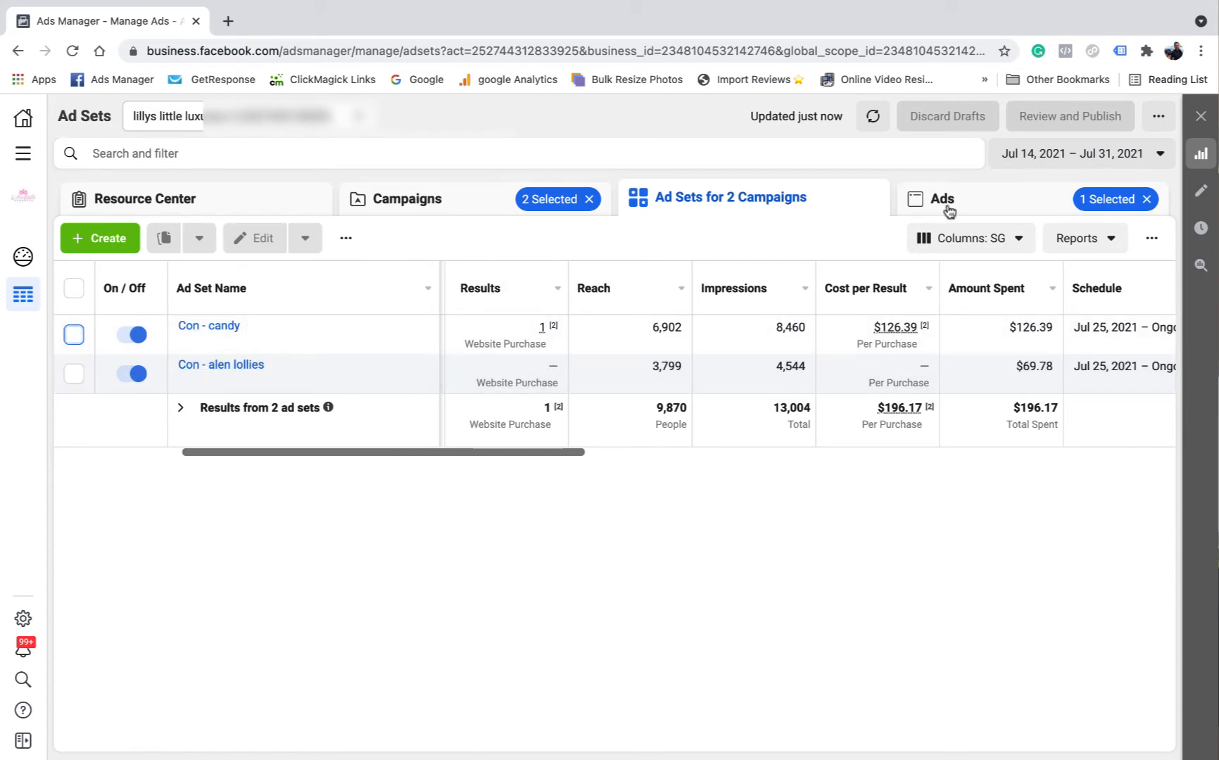
left_click(949, 209)
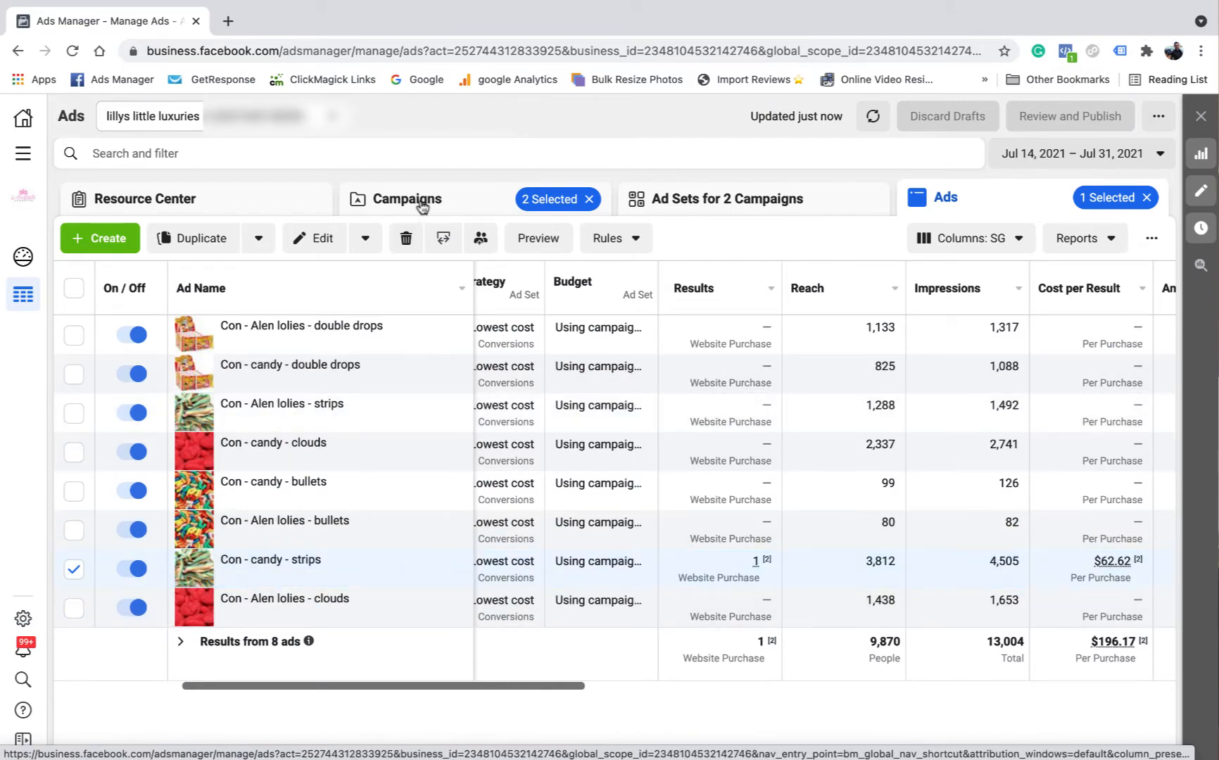
left_click_drag(480, 681, 868, 681)
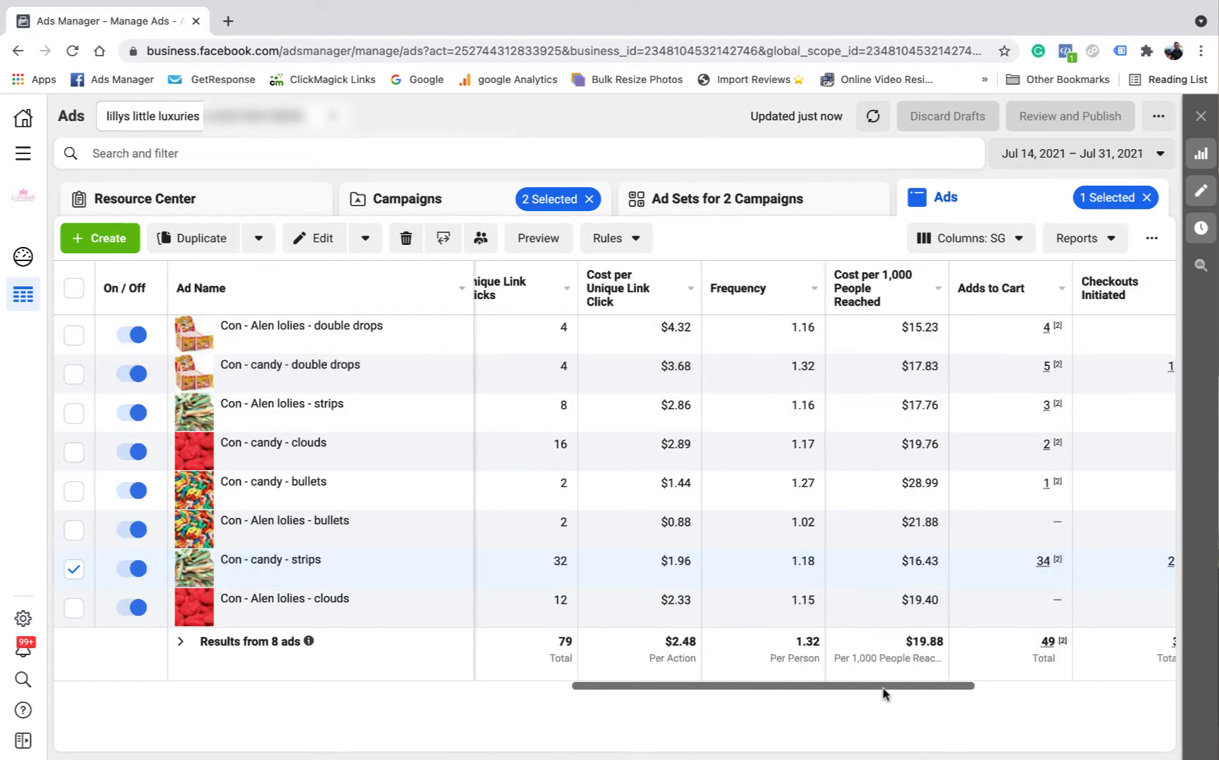
Return to the campaign list and deselect the Con - candy and Con - lollies campaigns.
left_click(421, 200)
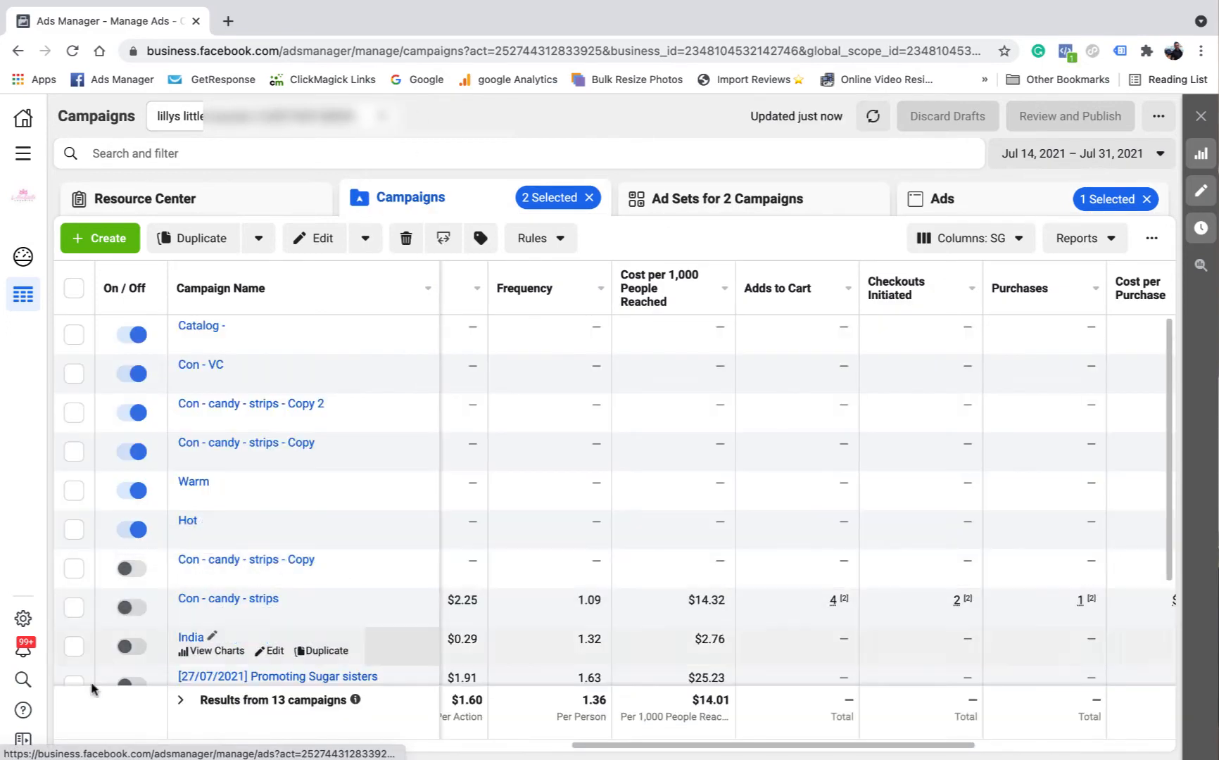
scroll(225, 588, "down", 1)
scroll(226, 588, "down", 3)
left_click(74, 626)
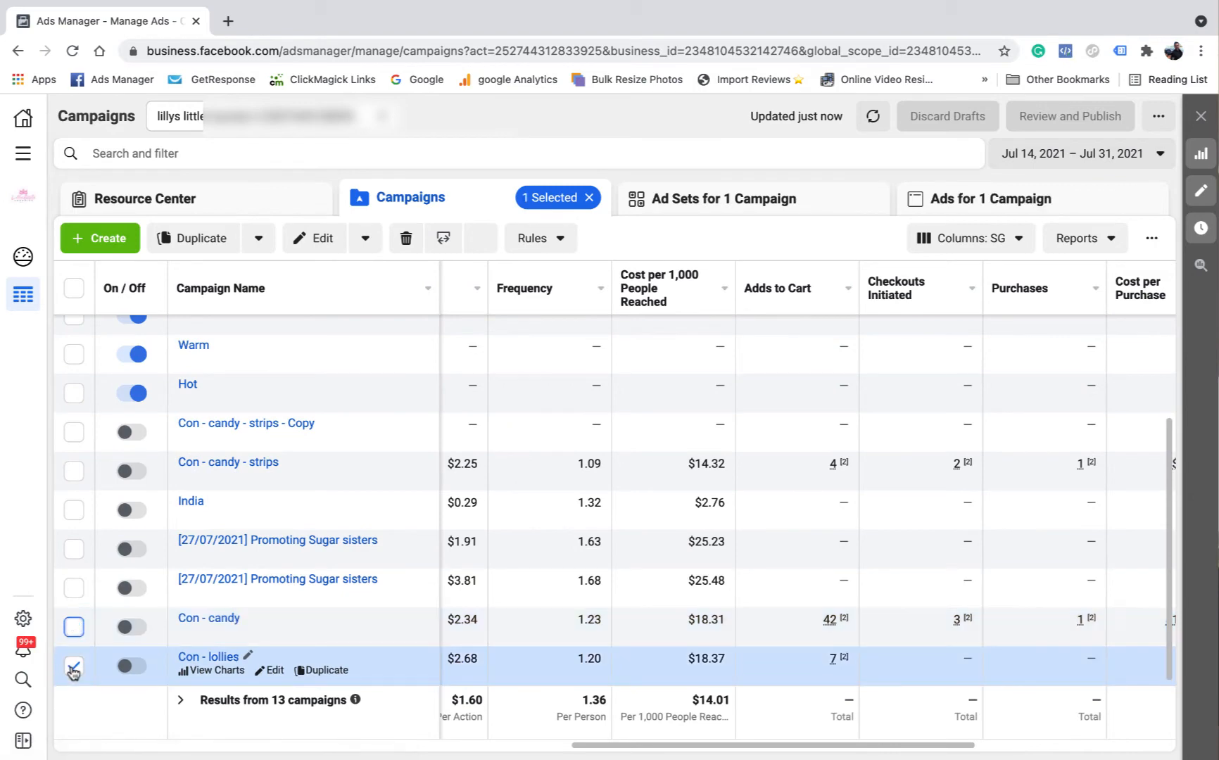
Set the reporting date range to Aug 1, 2021 – Aug 14, 2021.
left_click(1132, 156)
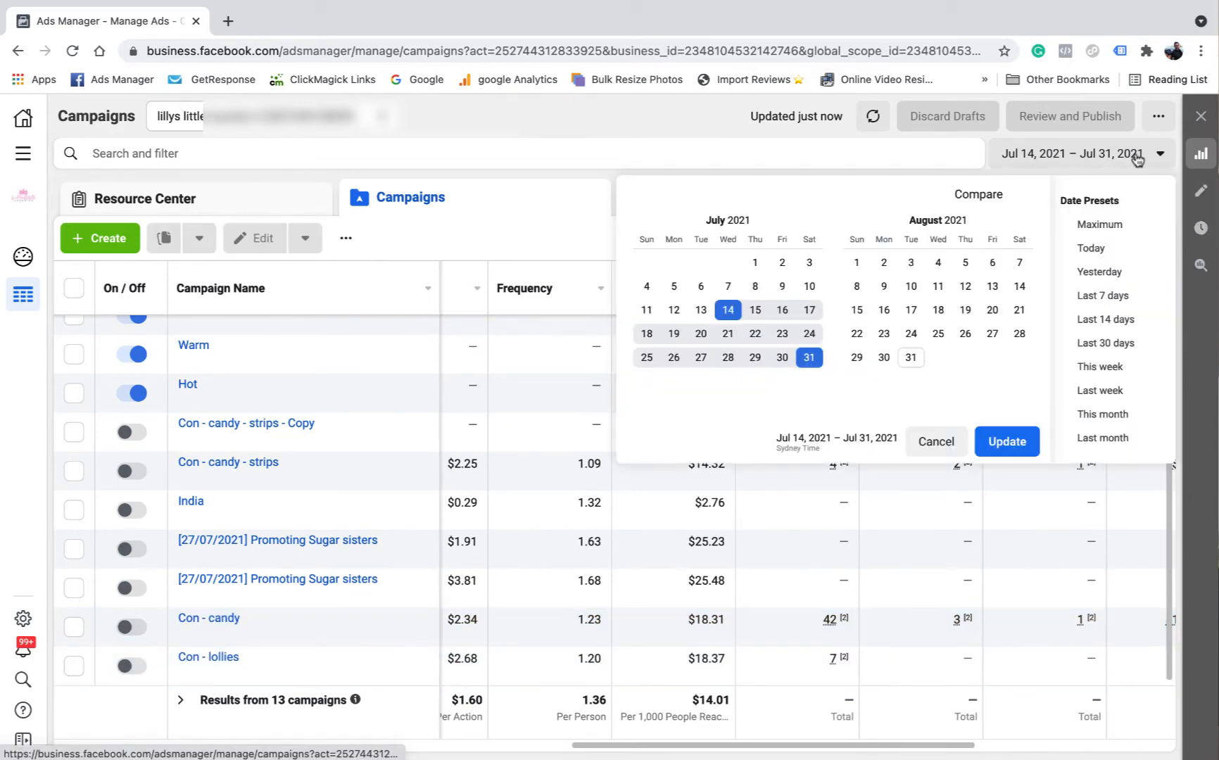
left_click(856, 263)
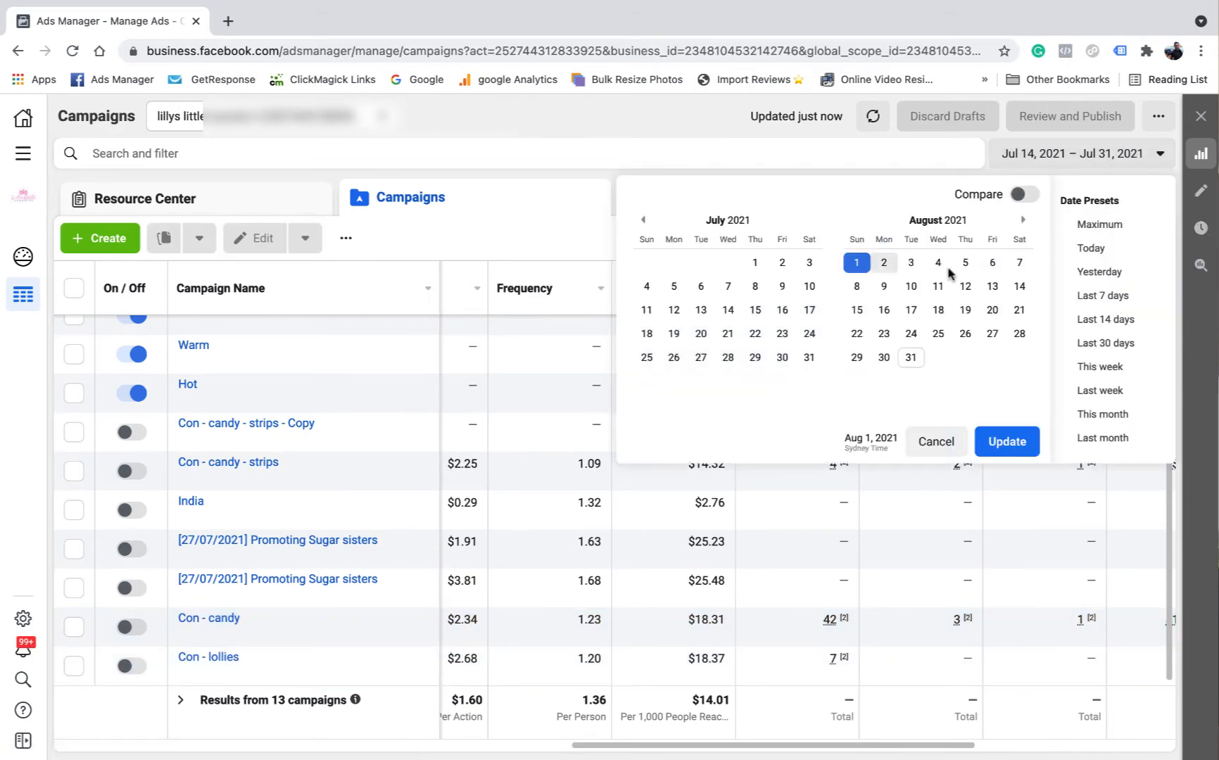
left_click(1019, 286)
left_click(1007, 441)
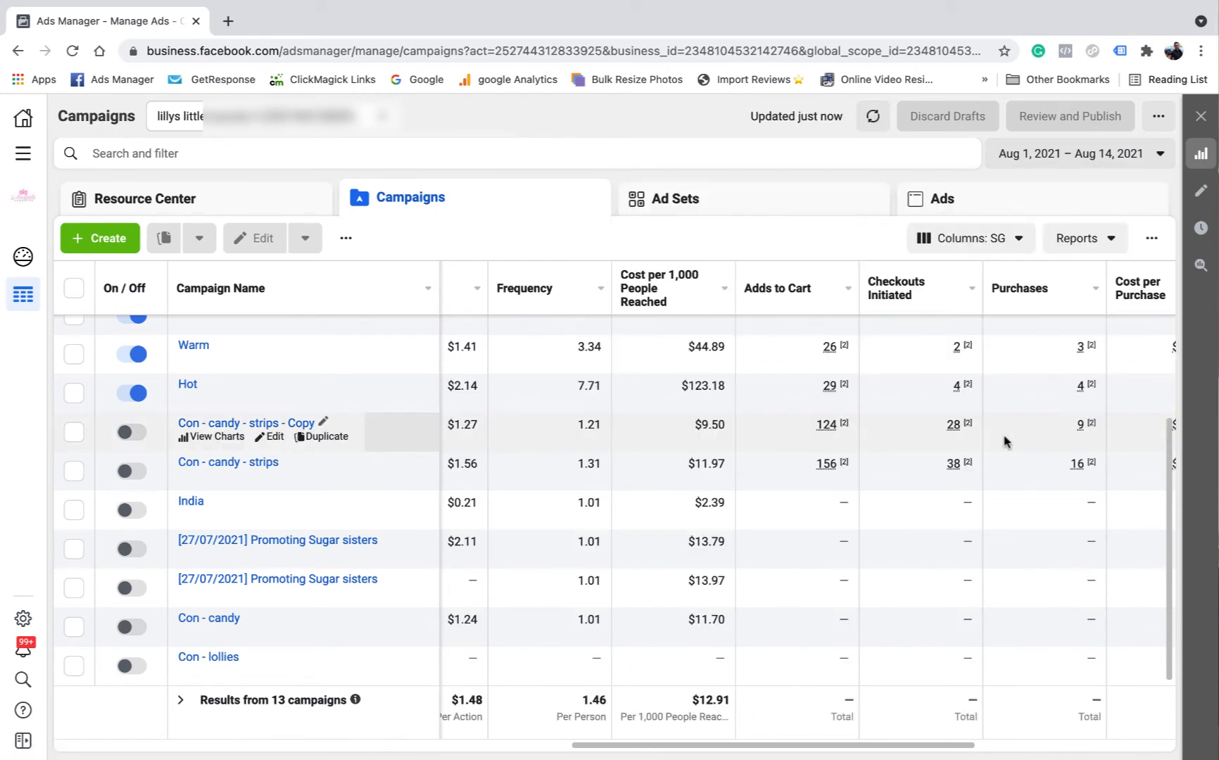
Select the Con - candy - strips campaign, check its results and budget, and open its Con - candy ad set for editing.
left_click(74, 472)
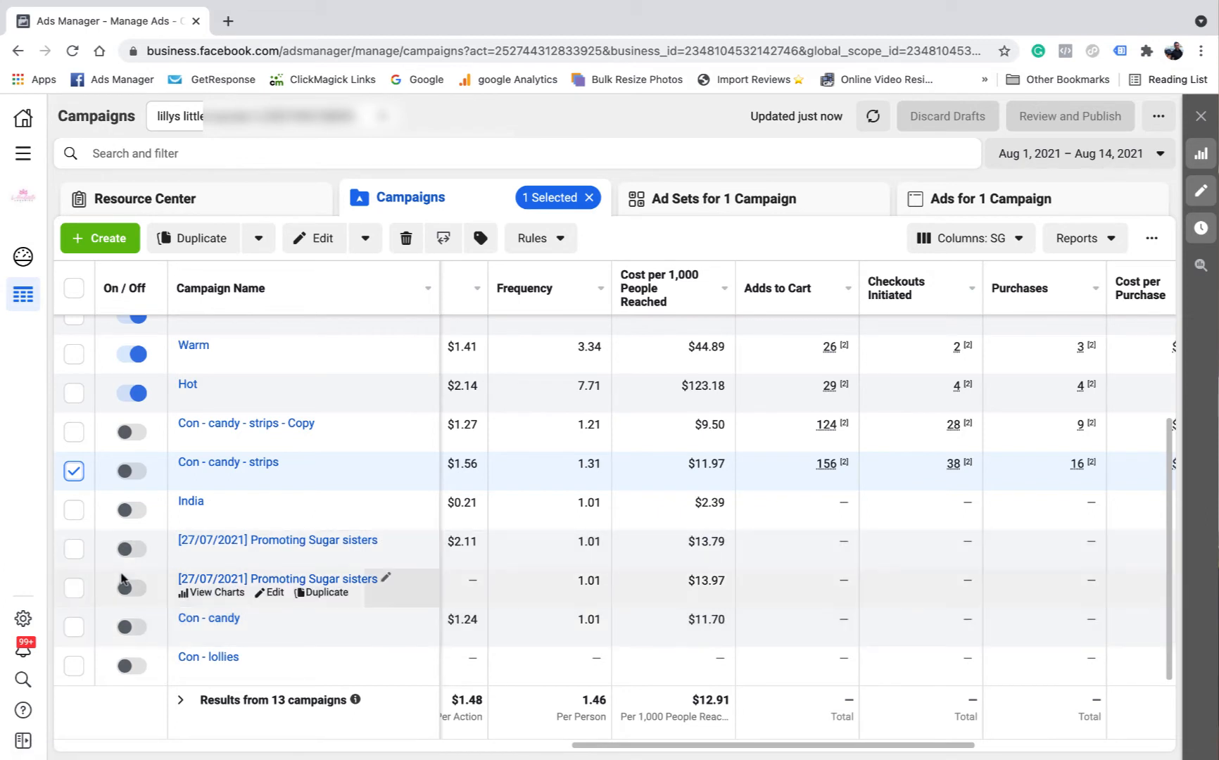
left_click_drag(648, 747, 59, 731)
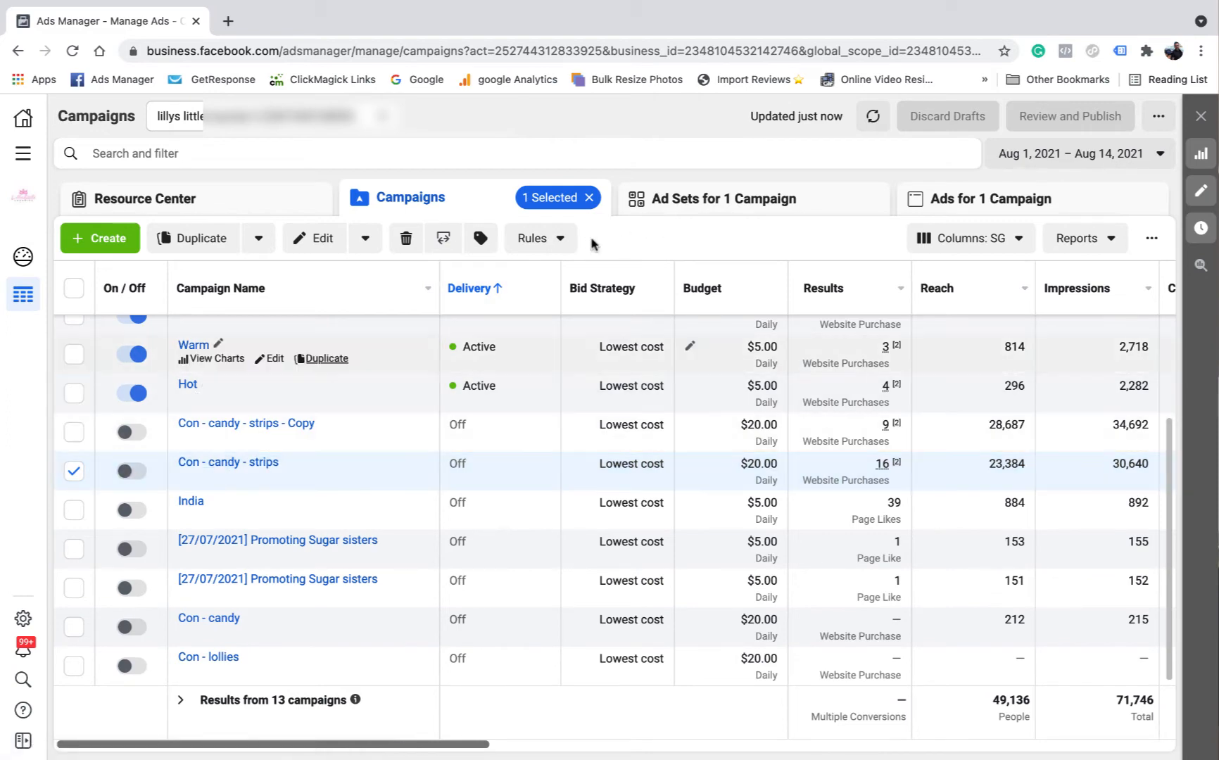
left_click(664, 199)
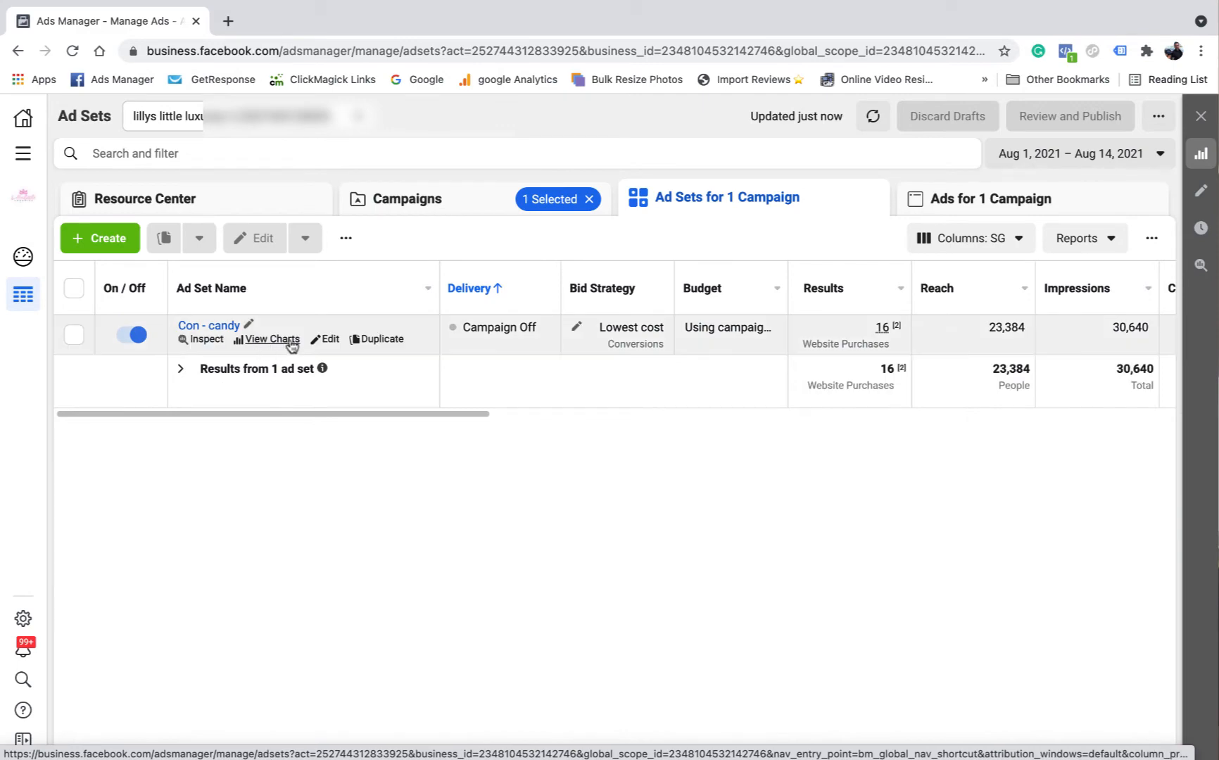
left_click(330, 340)
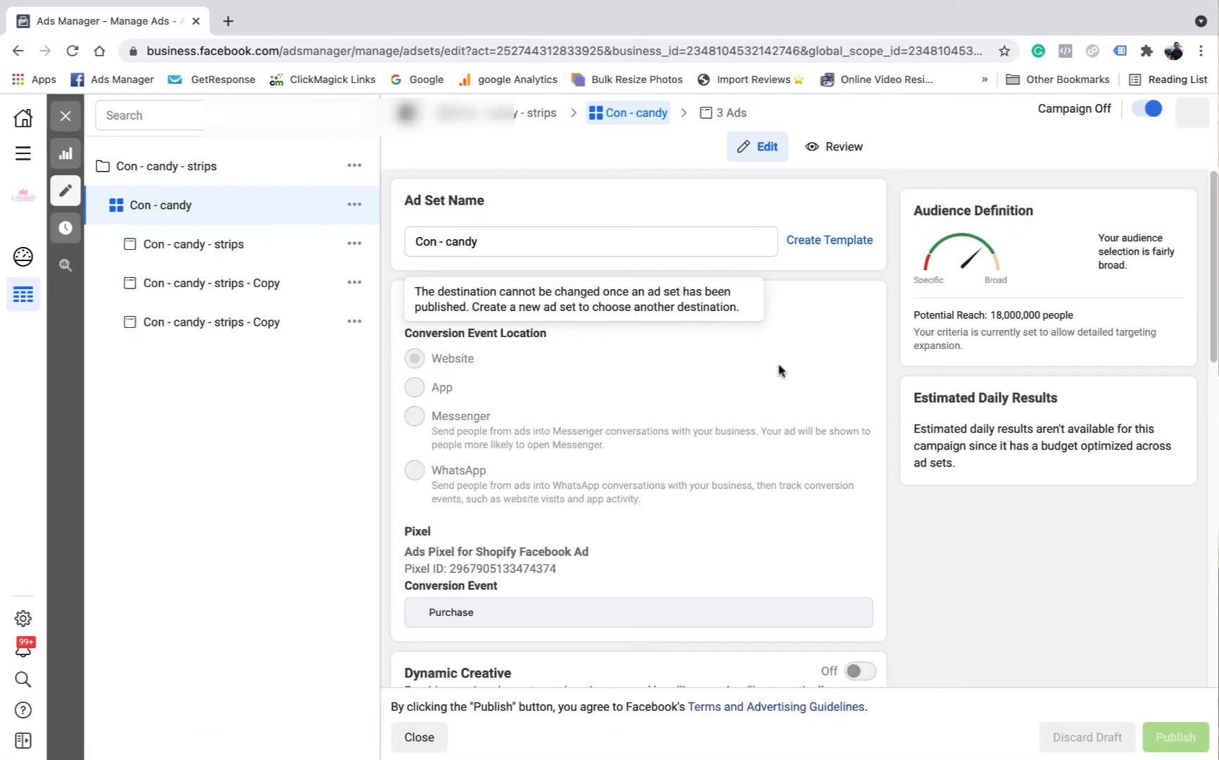
Review the ad set's location, age, gender, detailed targeting and languages, and close the editor.
scroll(713, 372, "down", 2)
scroll(718, 380, "down", 6)
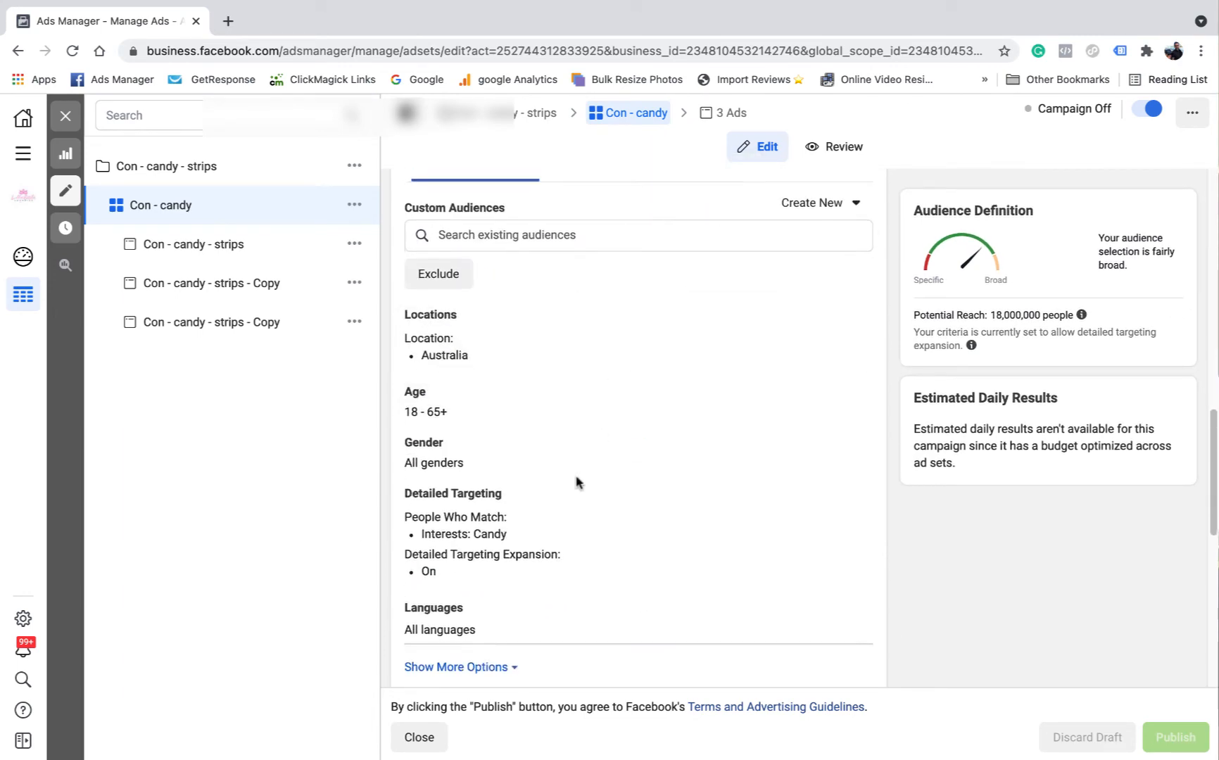
scroll(503, 556, "down", 6)
left_click(77, 113)
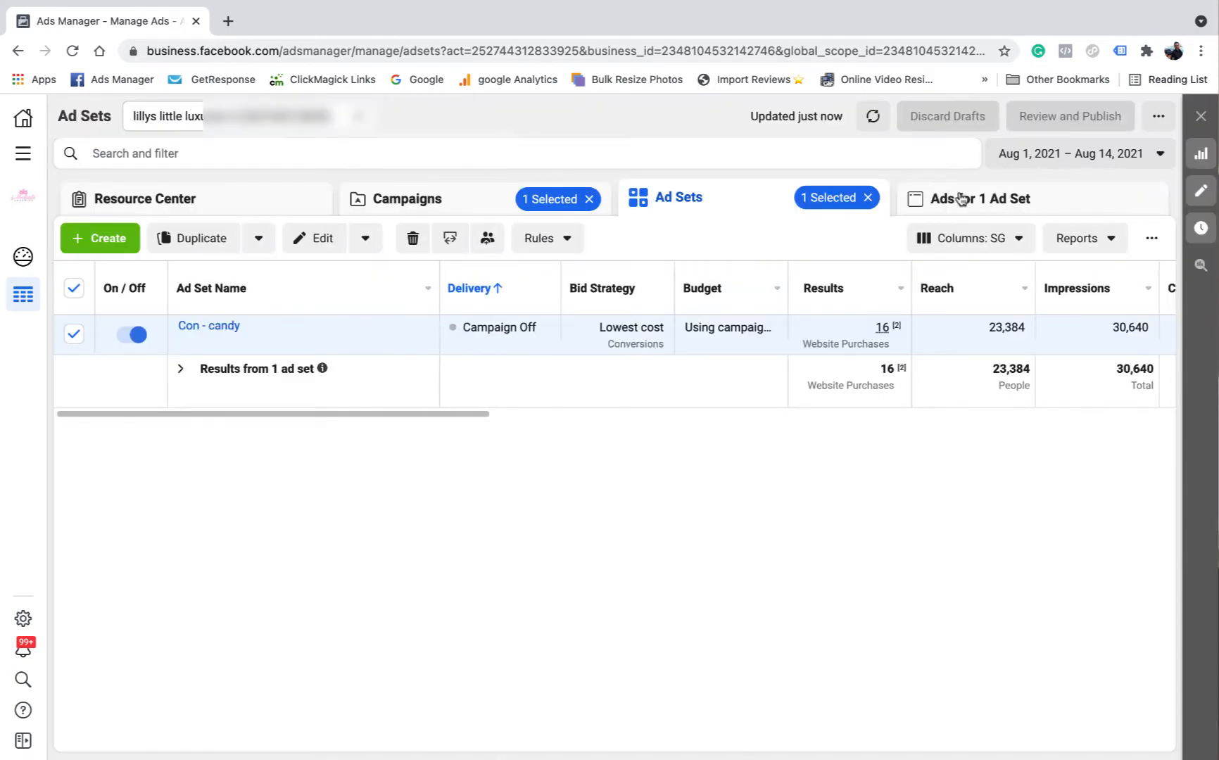
Open the ad set's three ads and compare their reach, cost per result, link clicks, adds to cart, purchases and ROAS.
left_click(961, 199)
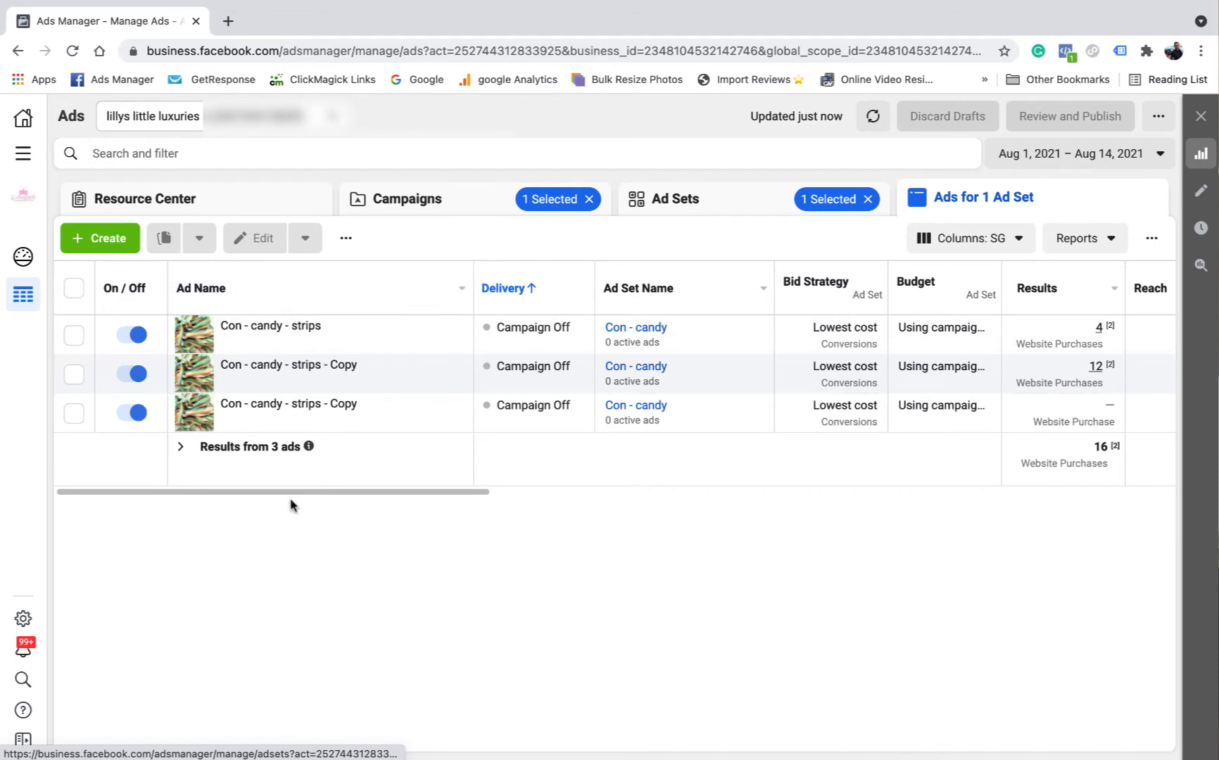
left_click_drag(320, 492, 517, 494)
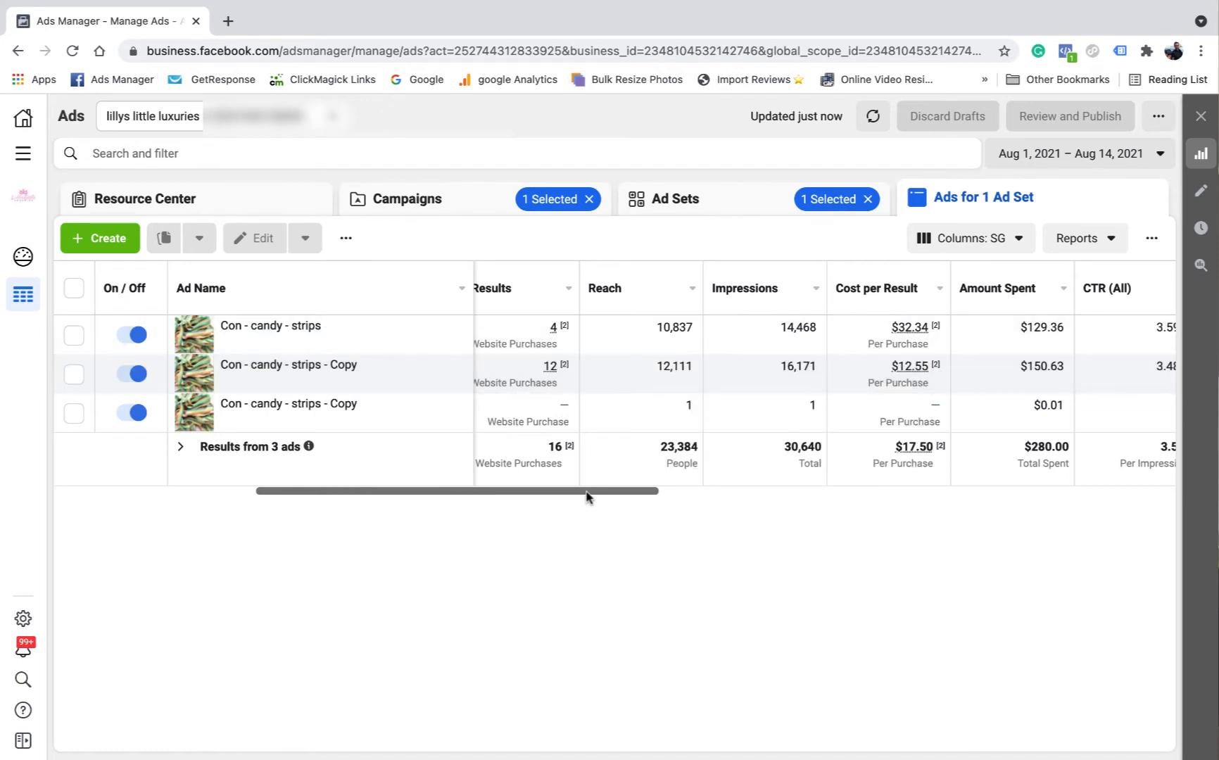
left_click_drag(586, 497, 757, 482)
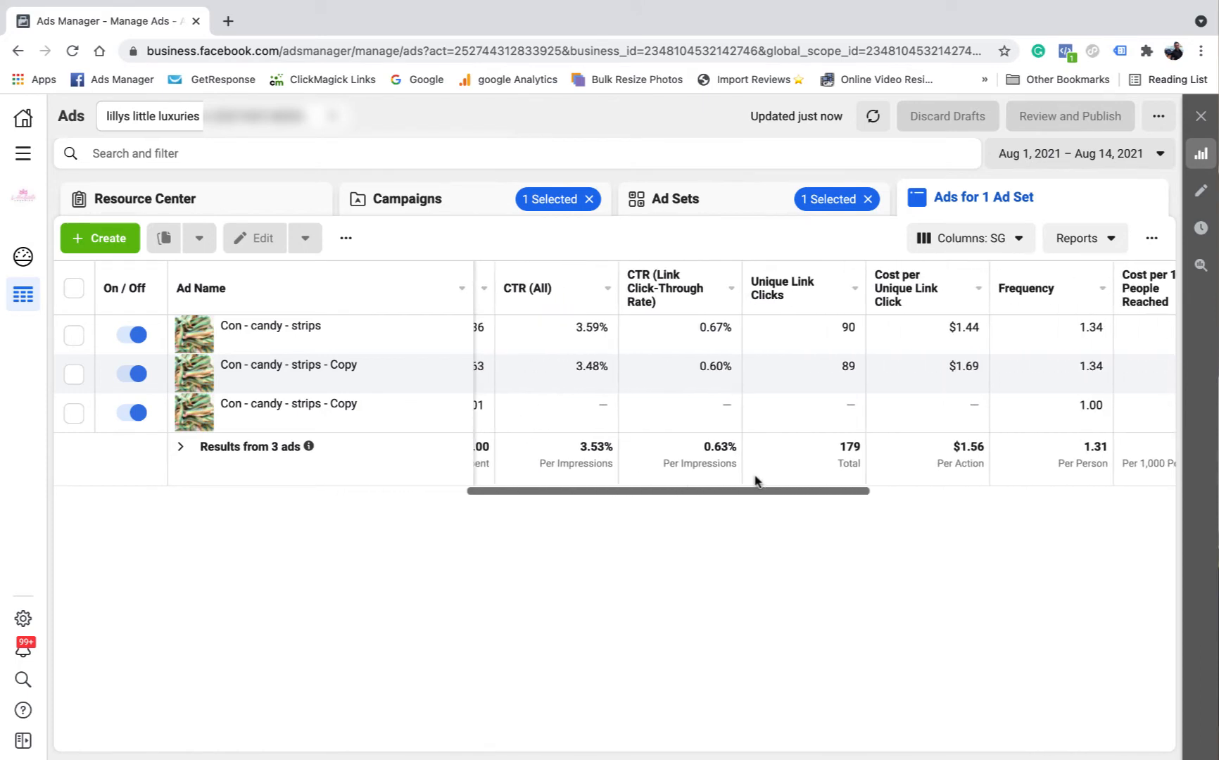
left_click_drag(602, 497, 653, 508)
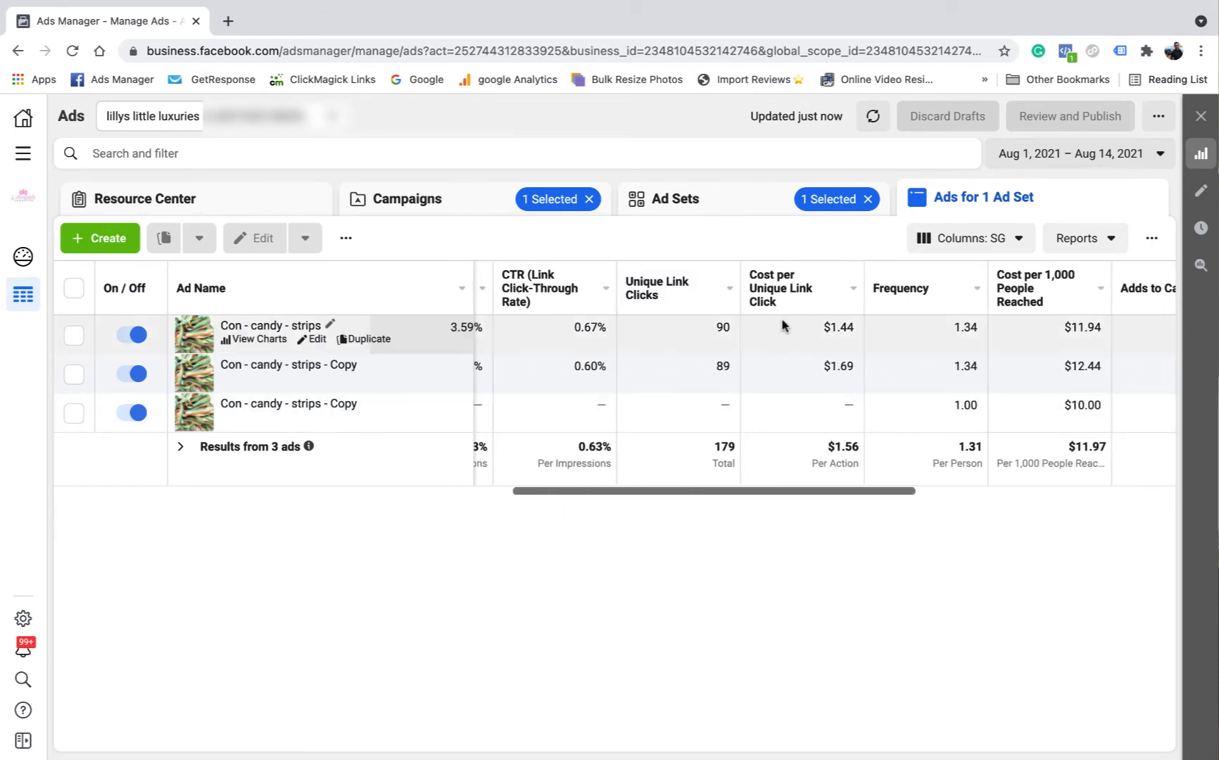
left_click_drag(800, 492, 1037, 498)
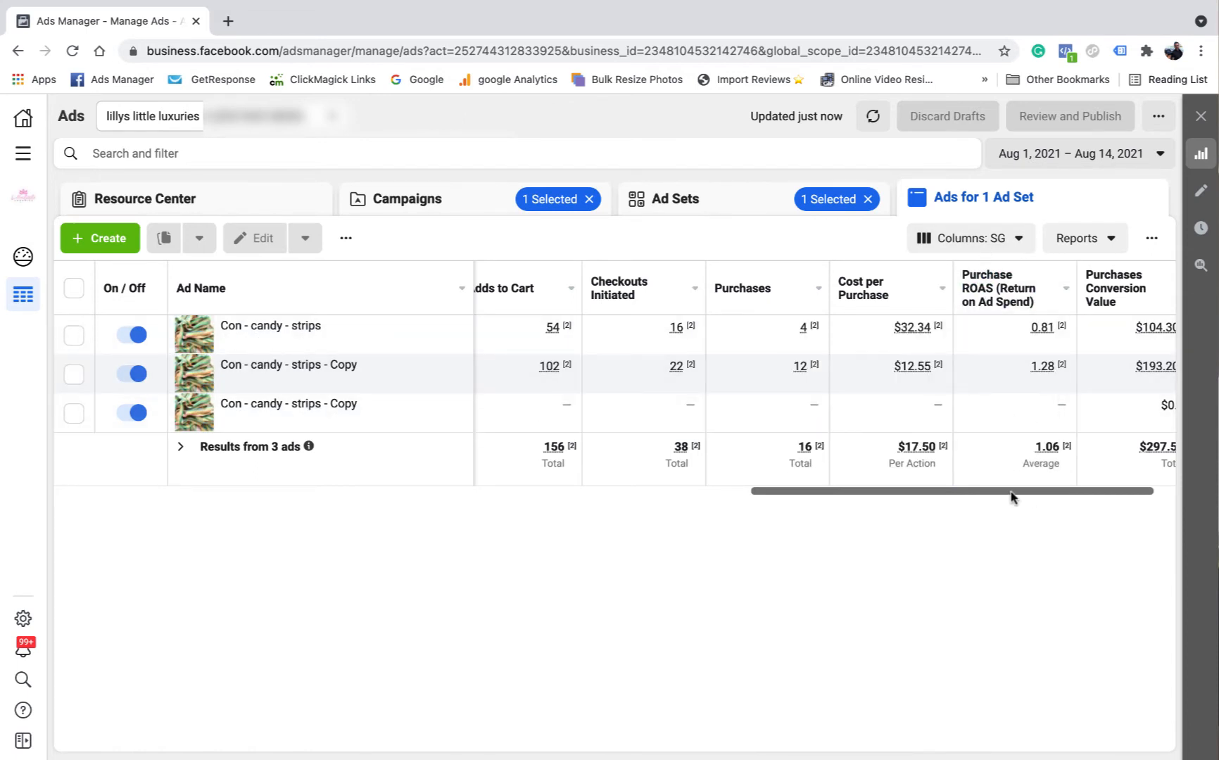
left_click_drag(1010, 492, 1034, 494)
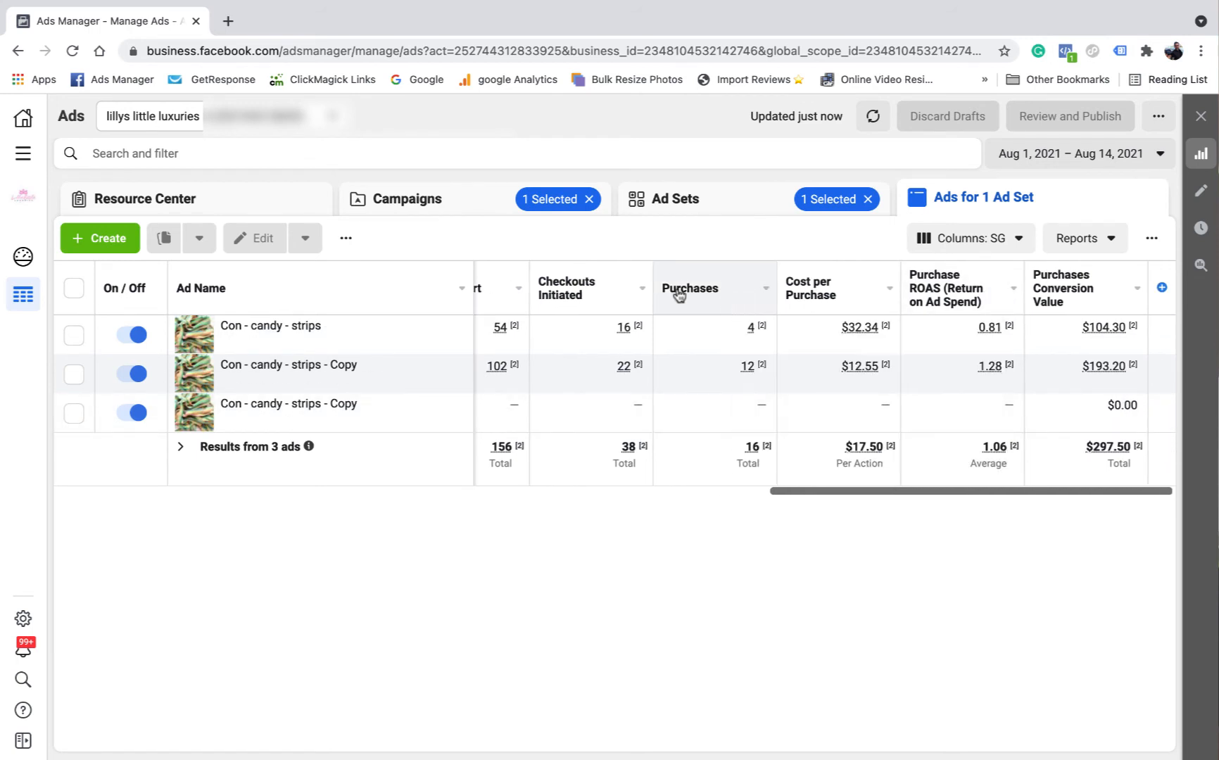
Deselect Con - candy - strips, select the switched-off Con - candy - strips - Copy campaign, and view its ad sets.
left_click(389, 204)
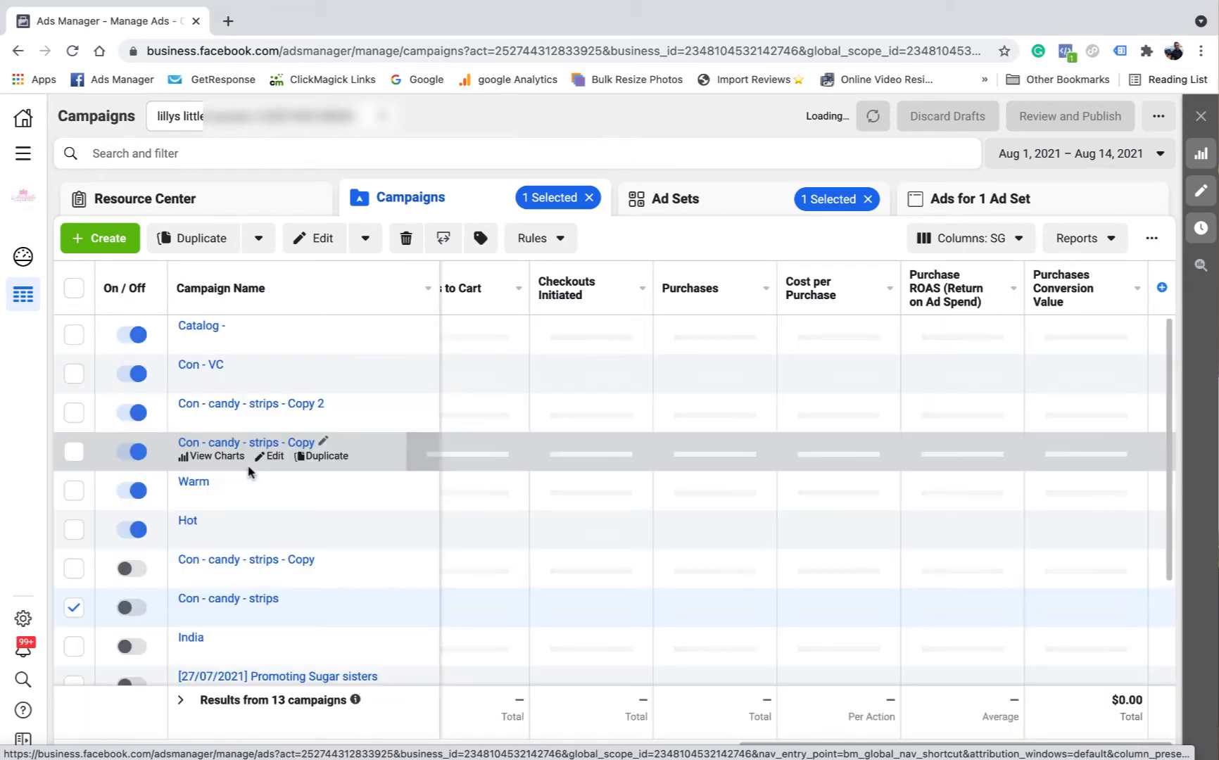
left_click(73, 608)
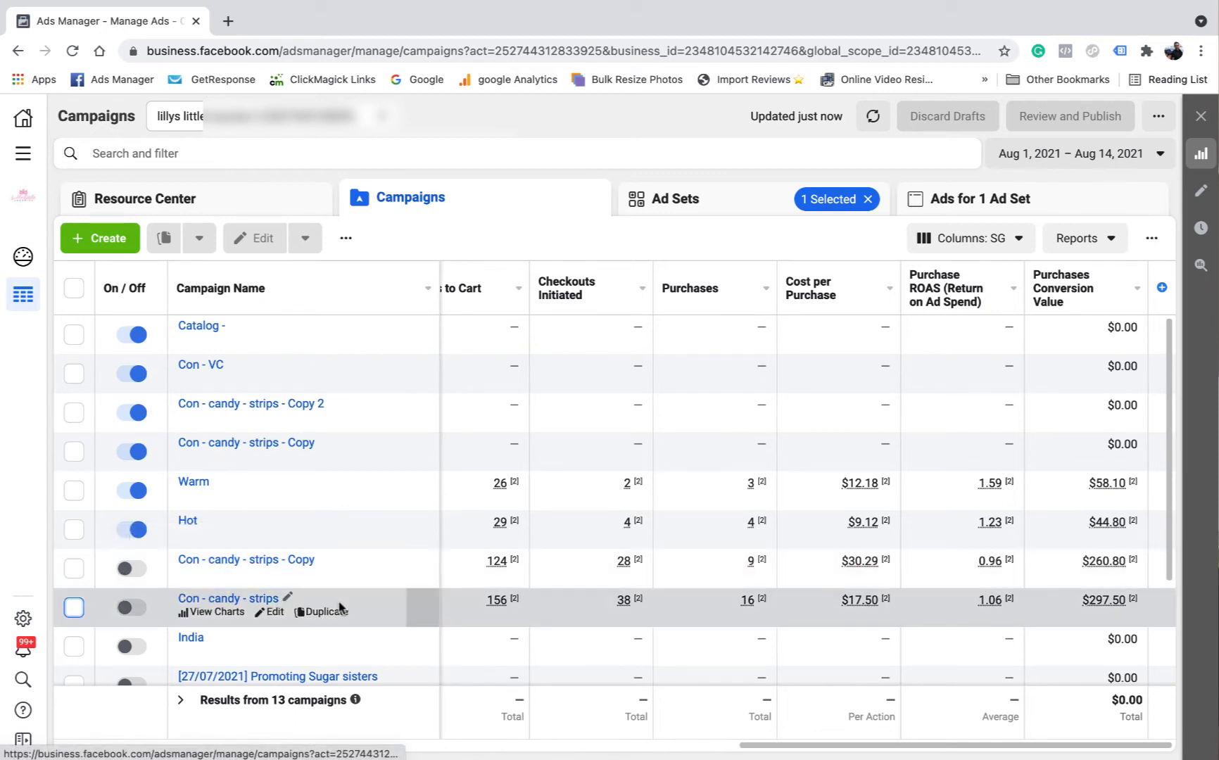
left_click(74, 569)
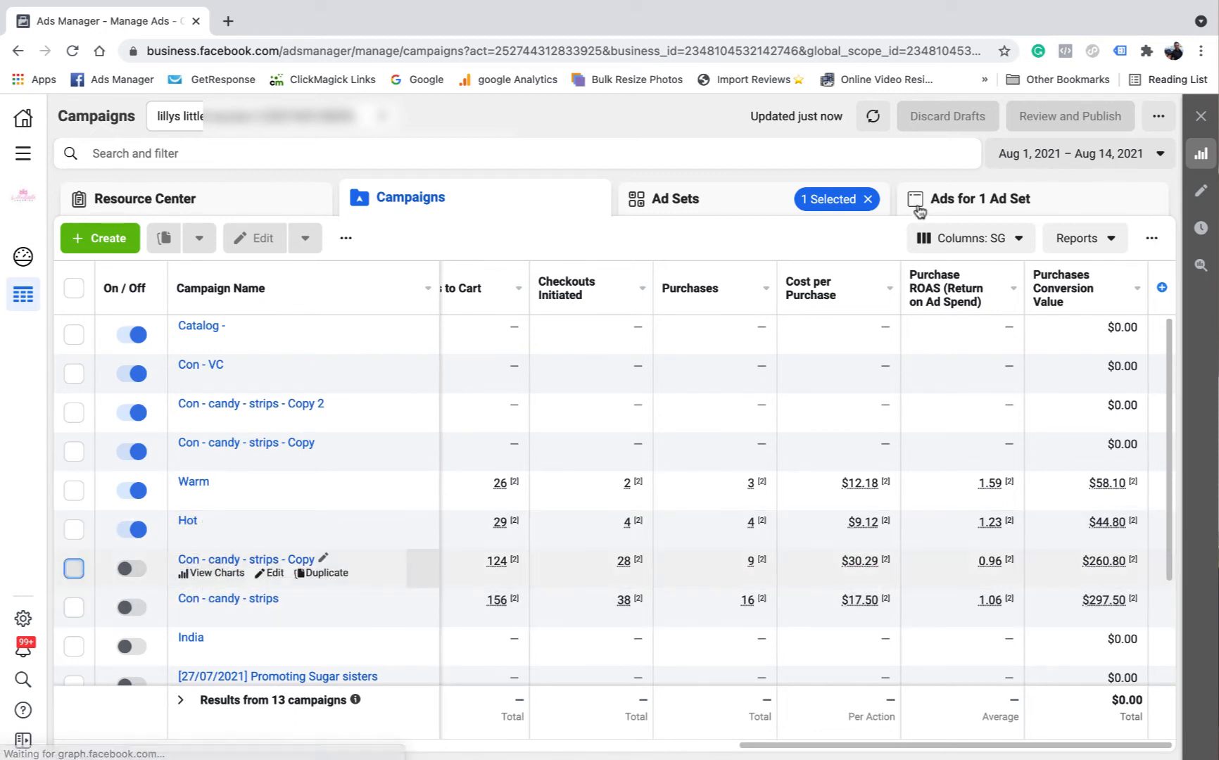
left_click(721, 204)
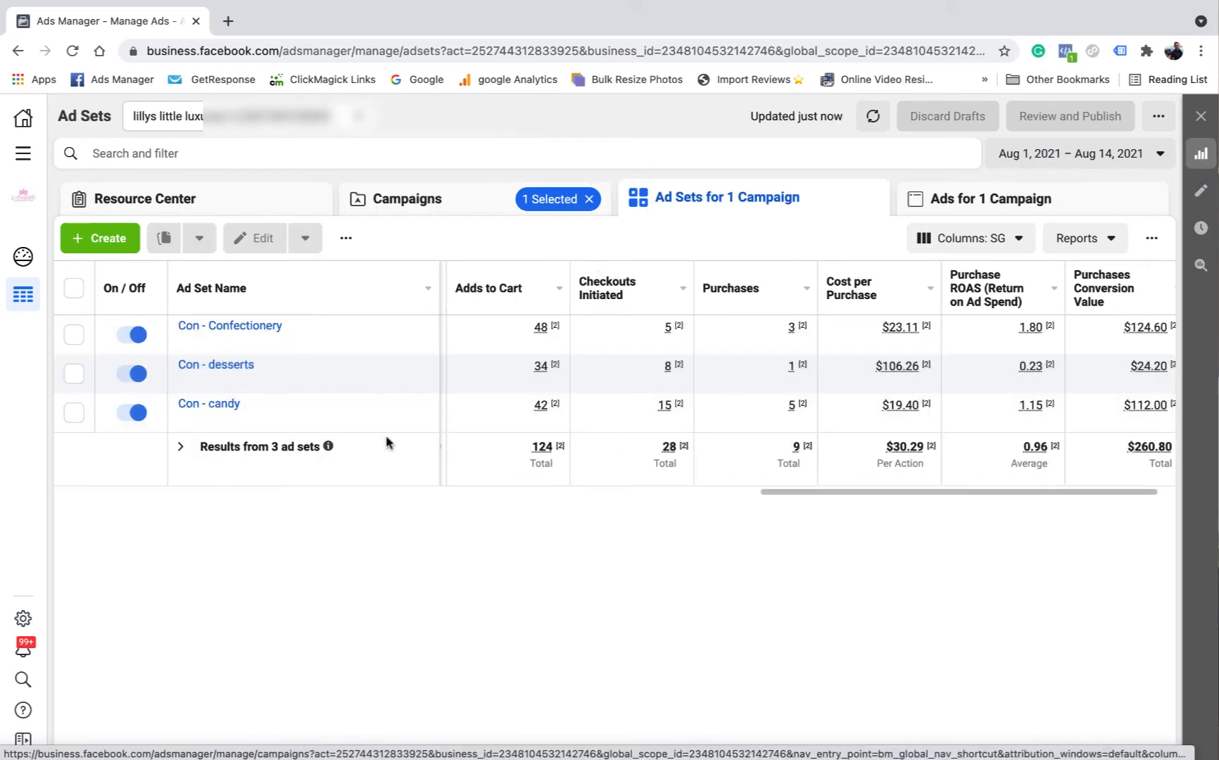
Switch the campaign selection back to Con - candy - strips and view its ads' purchase metrics.
left_click(425, 204)
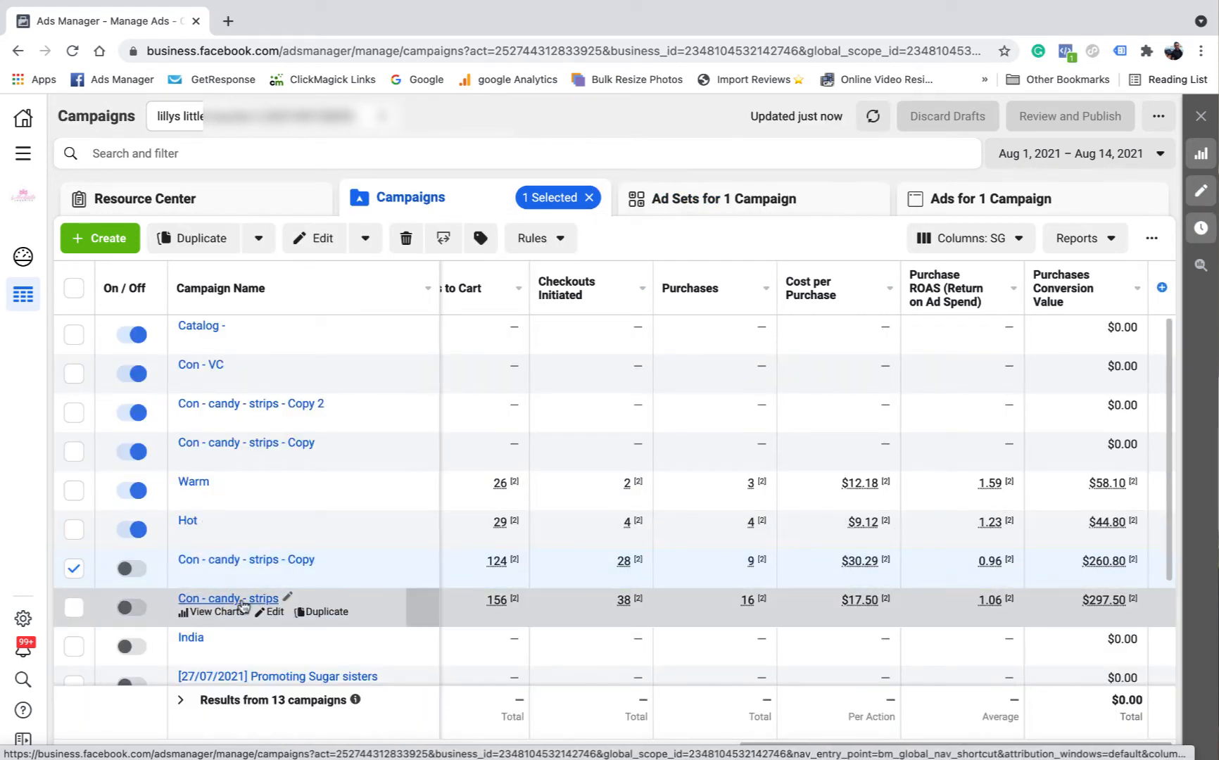
left_click(73, 568)
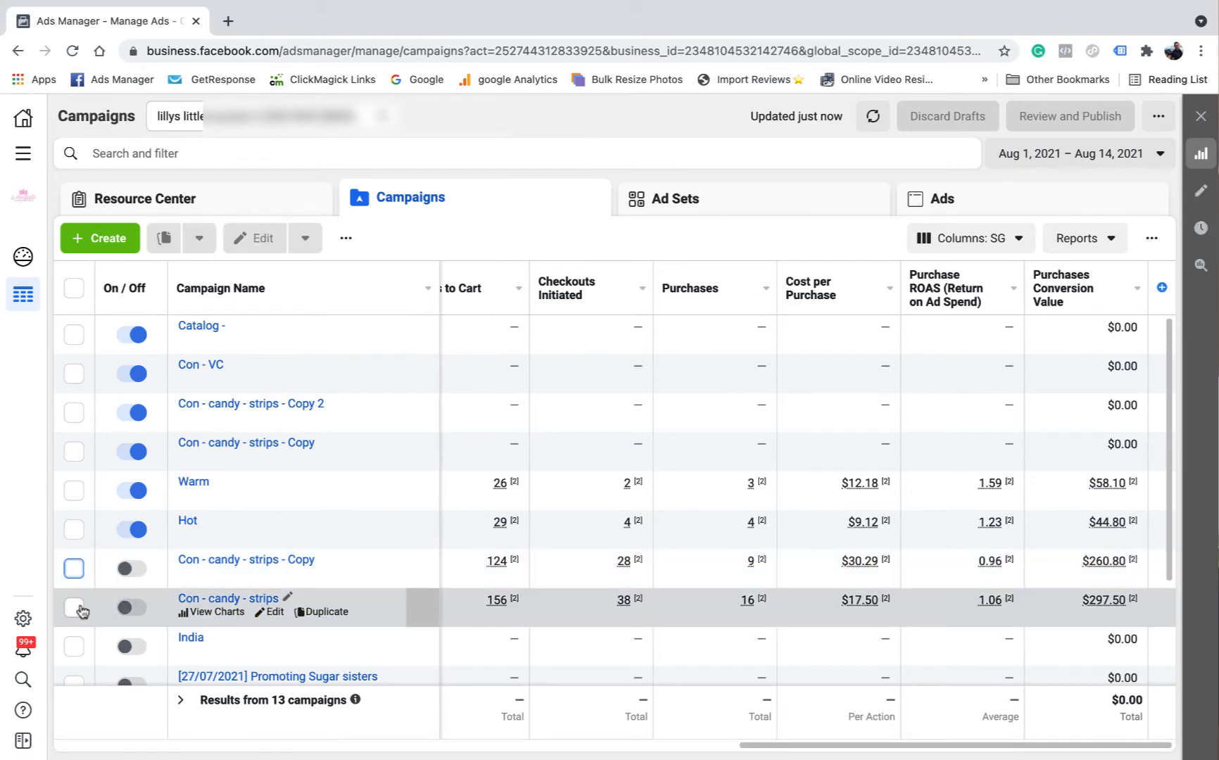
left_click(78, 607)
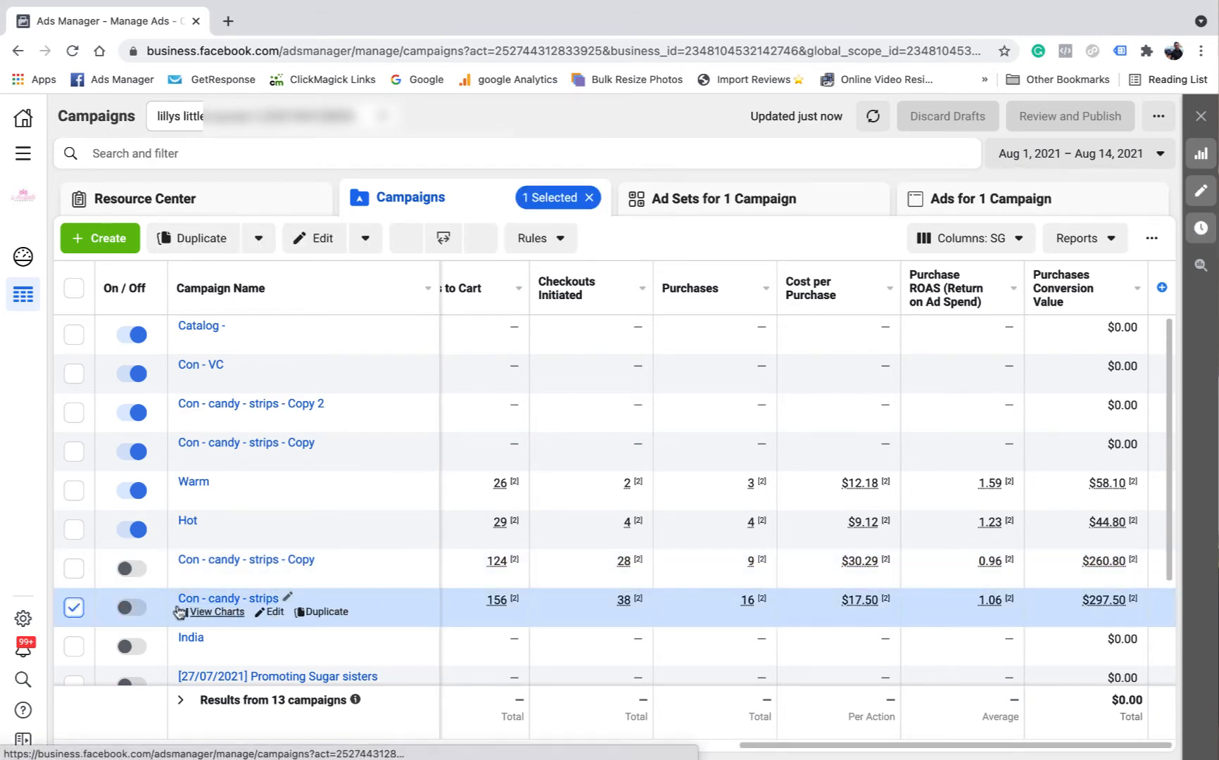
left_click(971, 200)
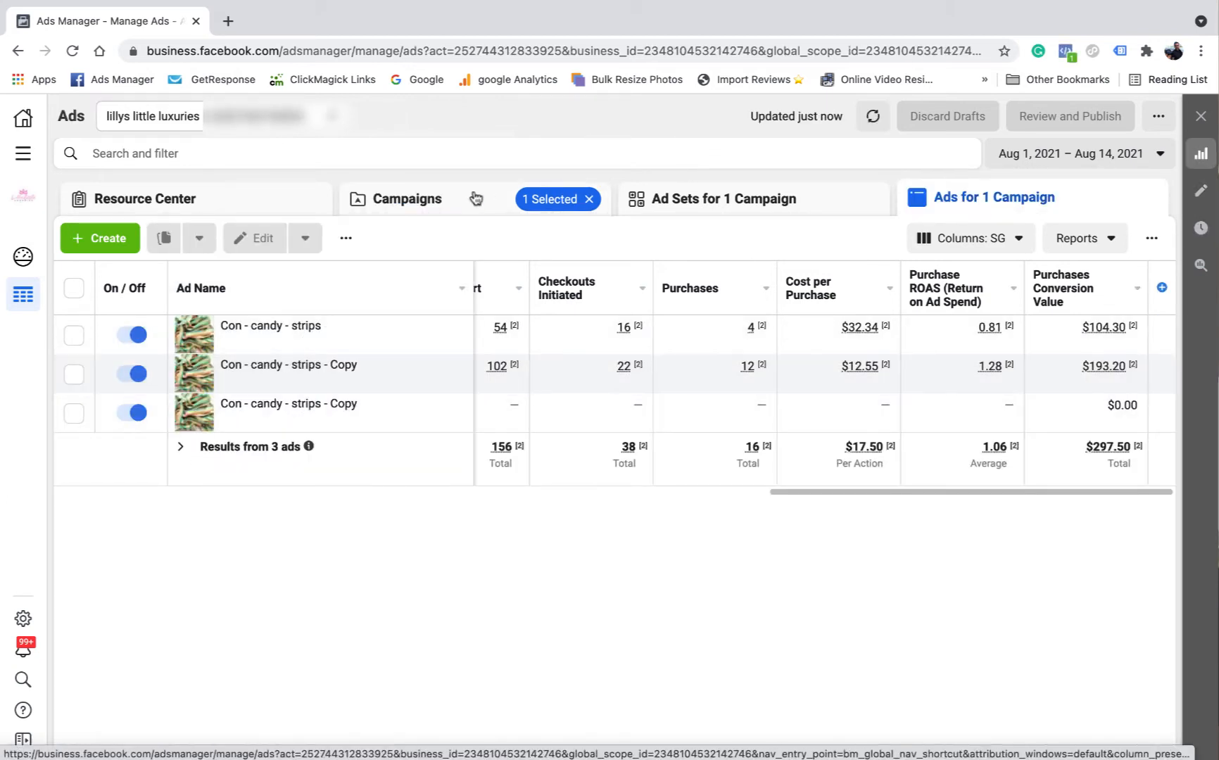
Select only the switched-off Con - candy - strips - Copy campaign and check purchases for its ad sets and ads.
left_click(438, 201)
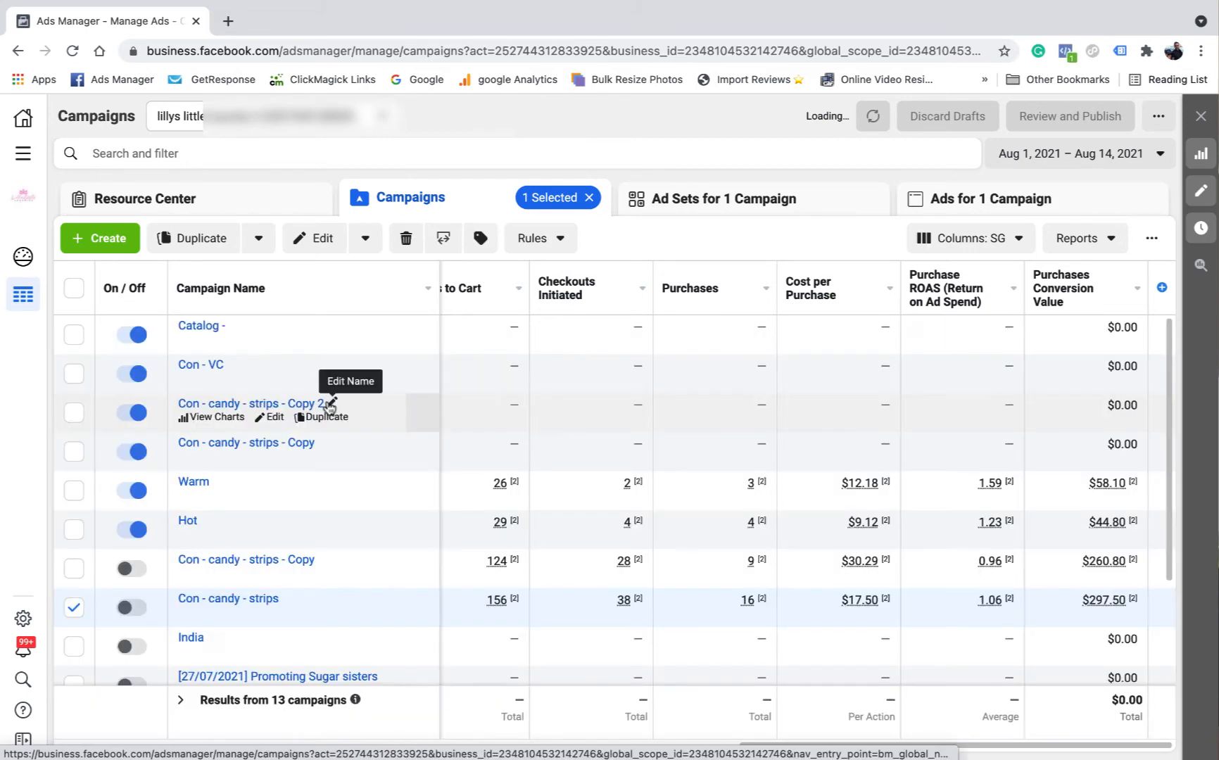
left_click(74, 608)
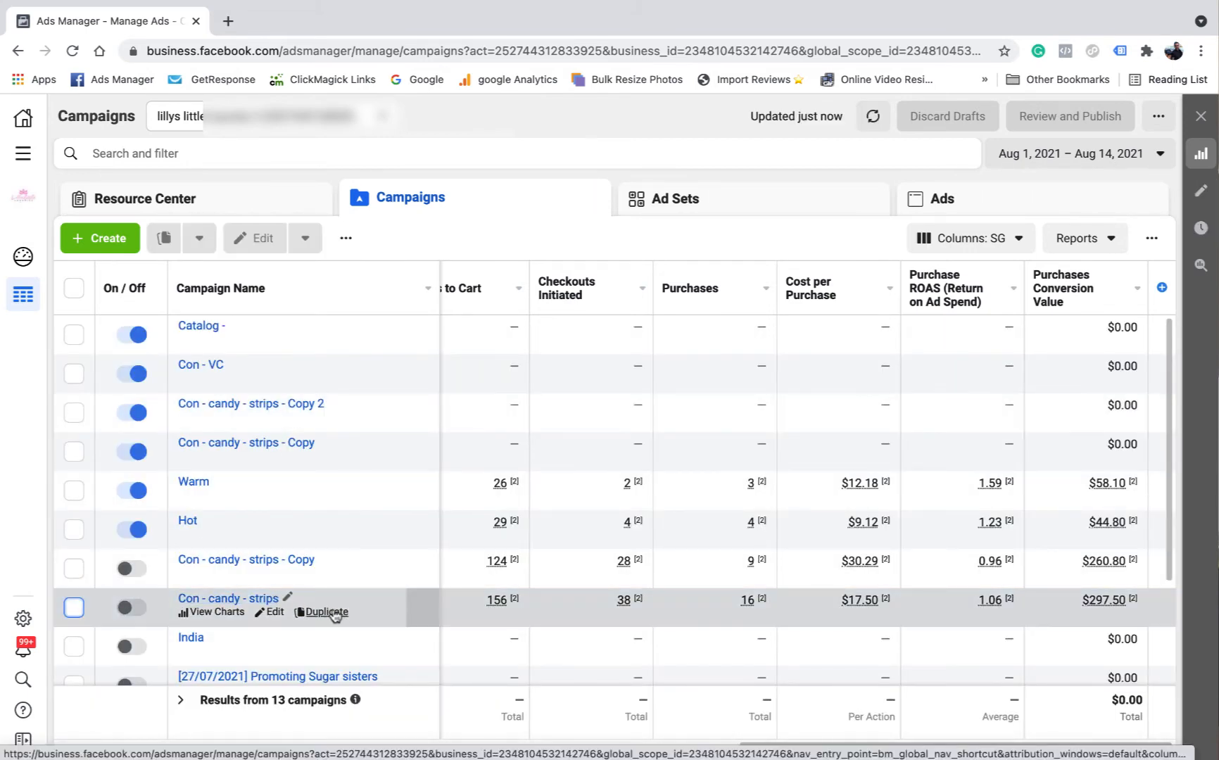
left_click(73, 568)
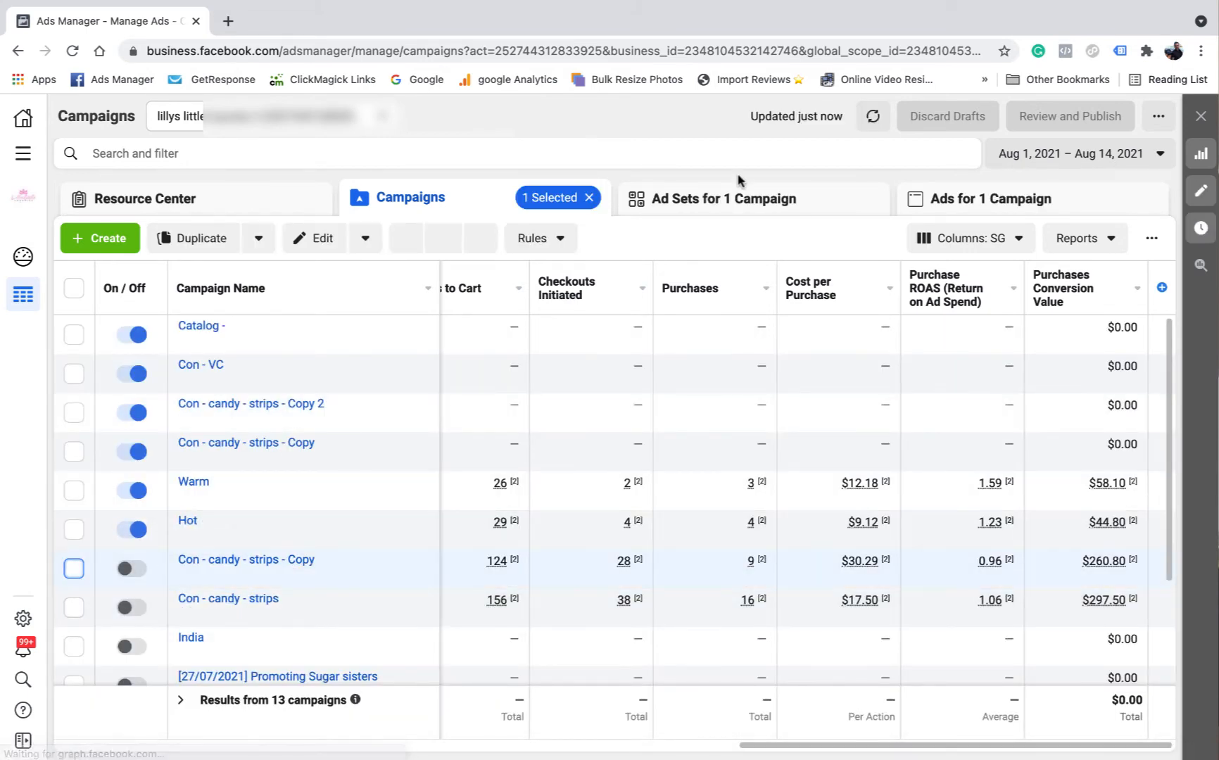
left_click(714, 206)
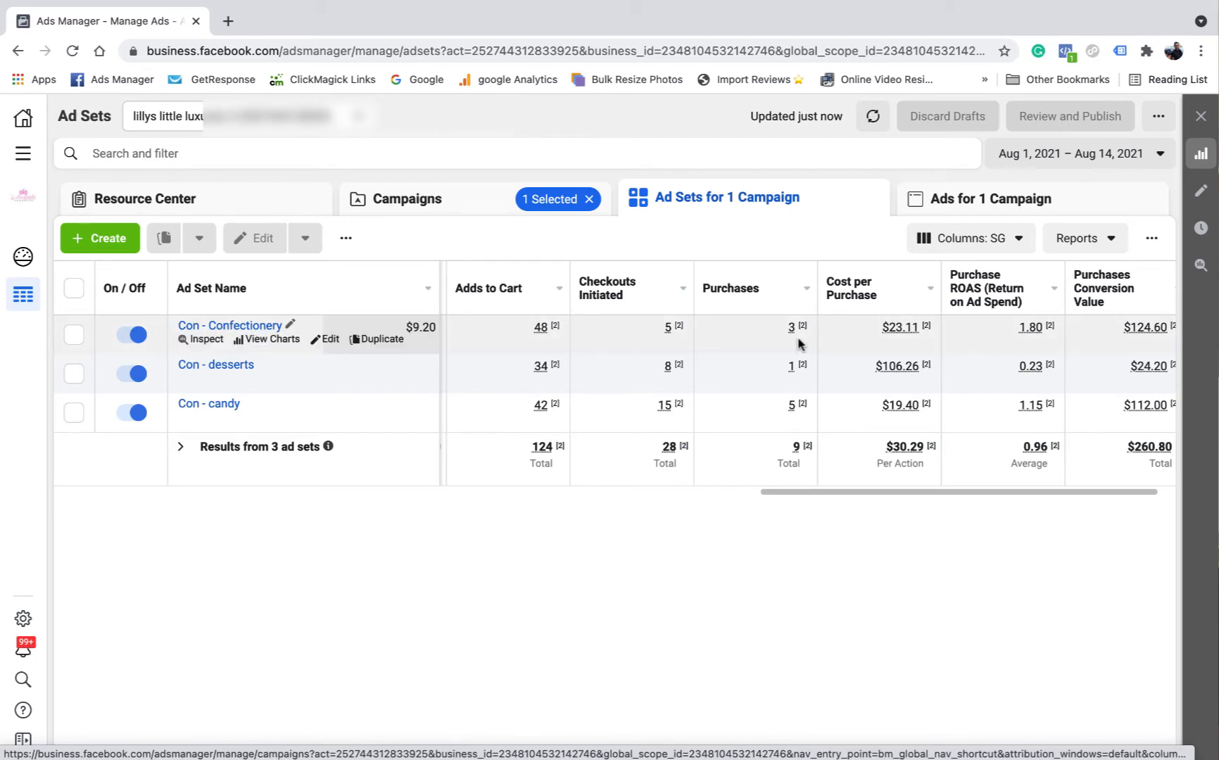
left_click(1011, 201)
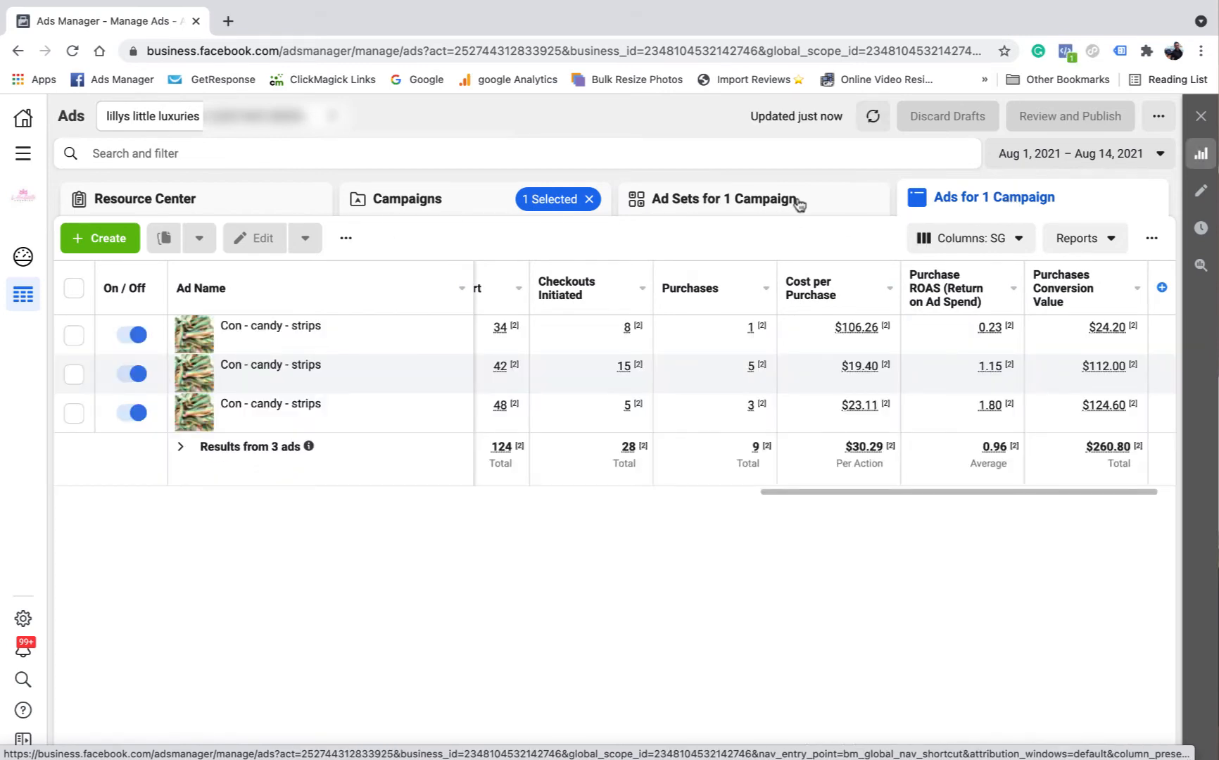
left_click(799, 204)
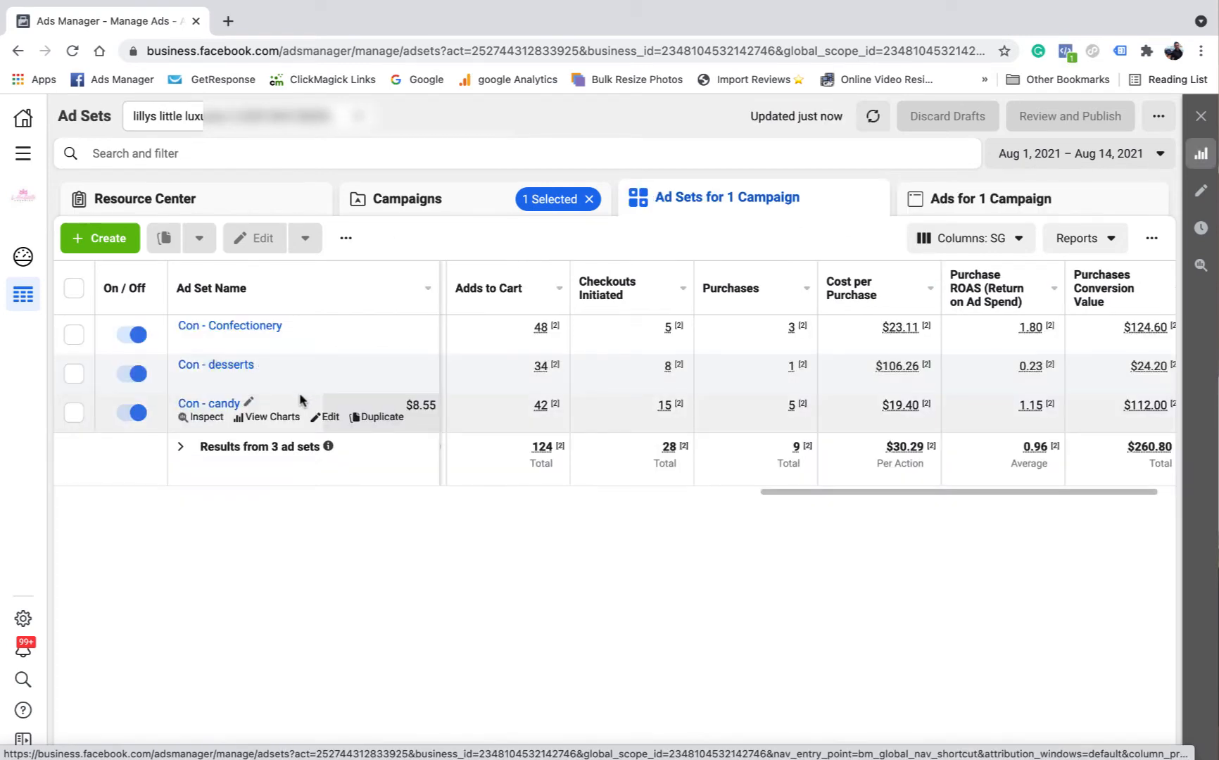
Open the Con - Confectionery ad set's editor, review its excluded audiences, location, age and detailed targeting, and view its ad's preview.
mouse_move(642, 332)
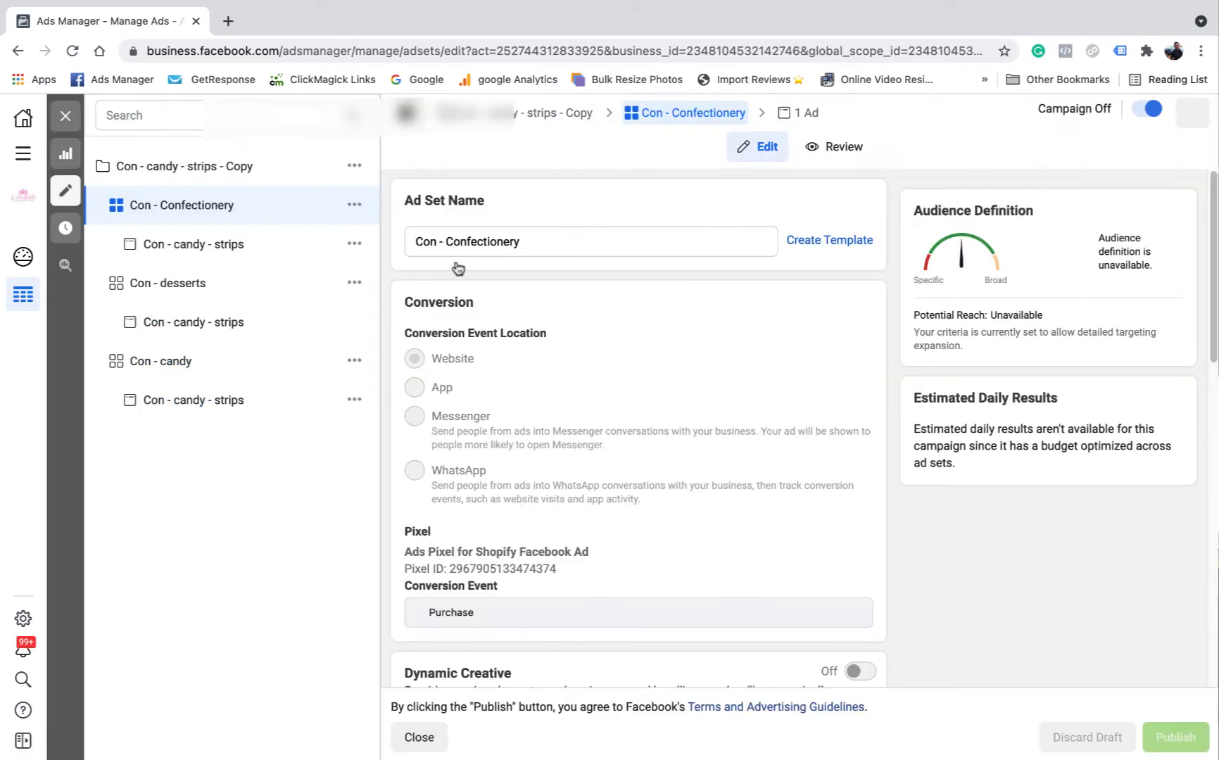
scroll(640, 334, "down", 4)
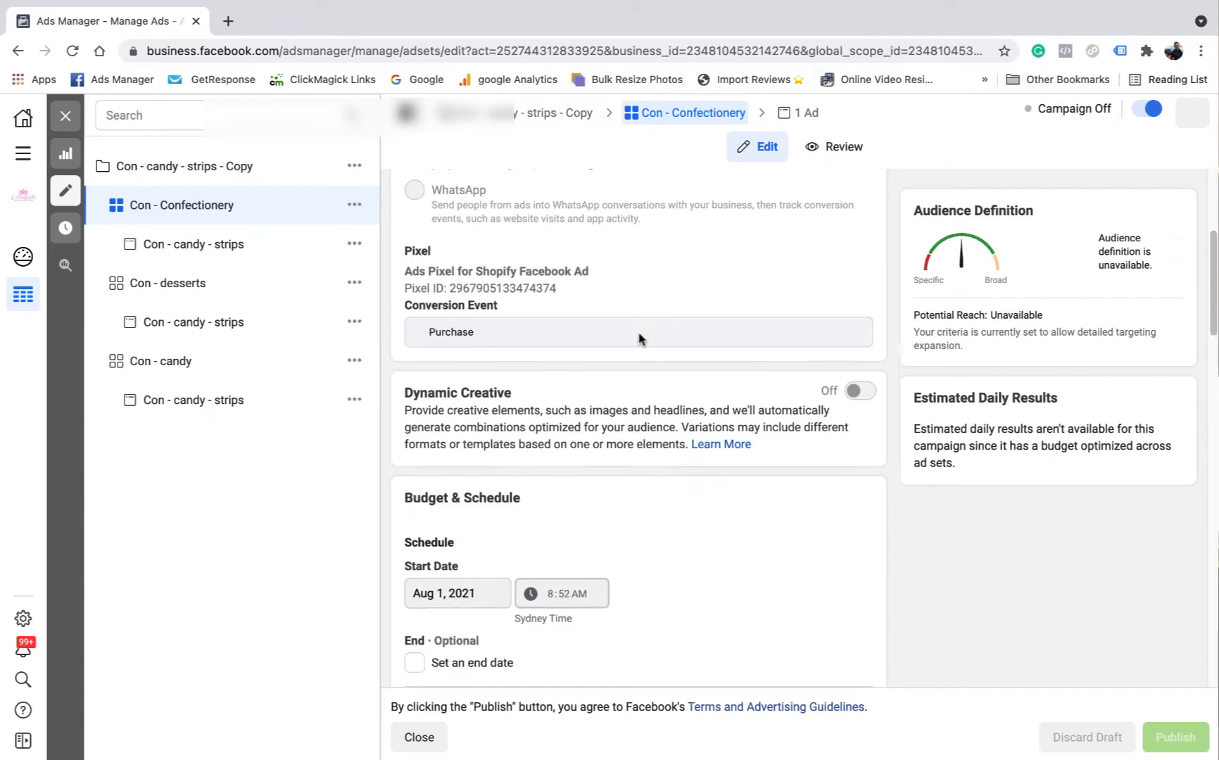
scroll(639, 338, "down", 10)
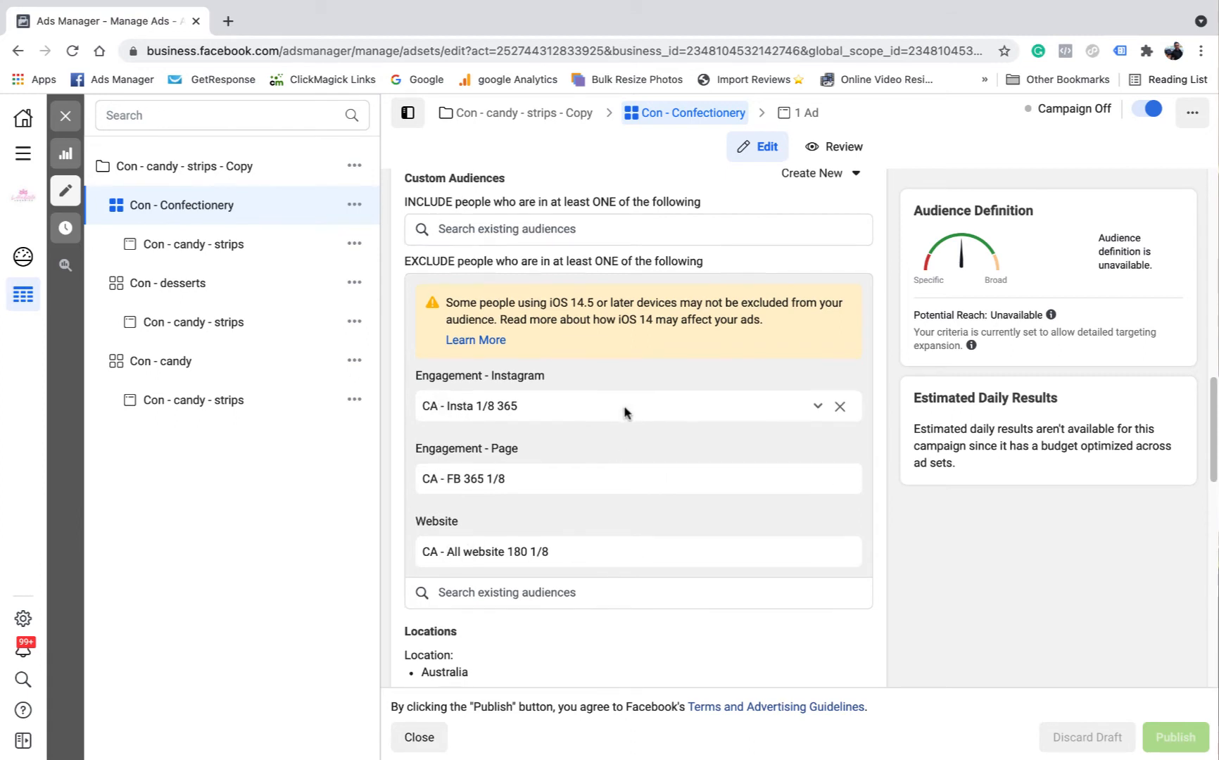
scroll(623, 413, "down", 4)
scroll(625, 413, "down", 2)
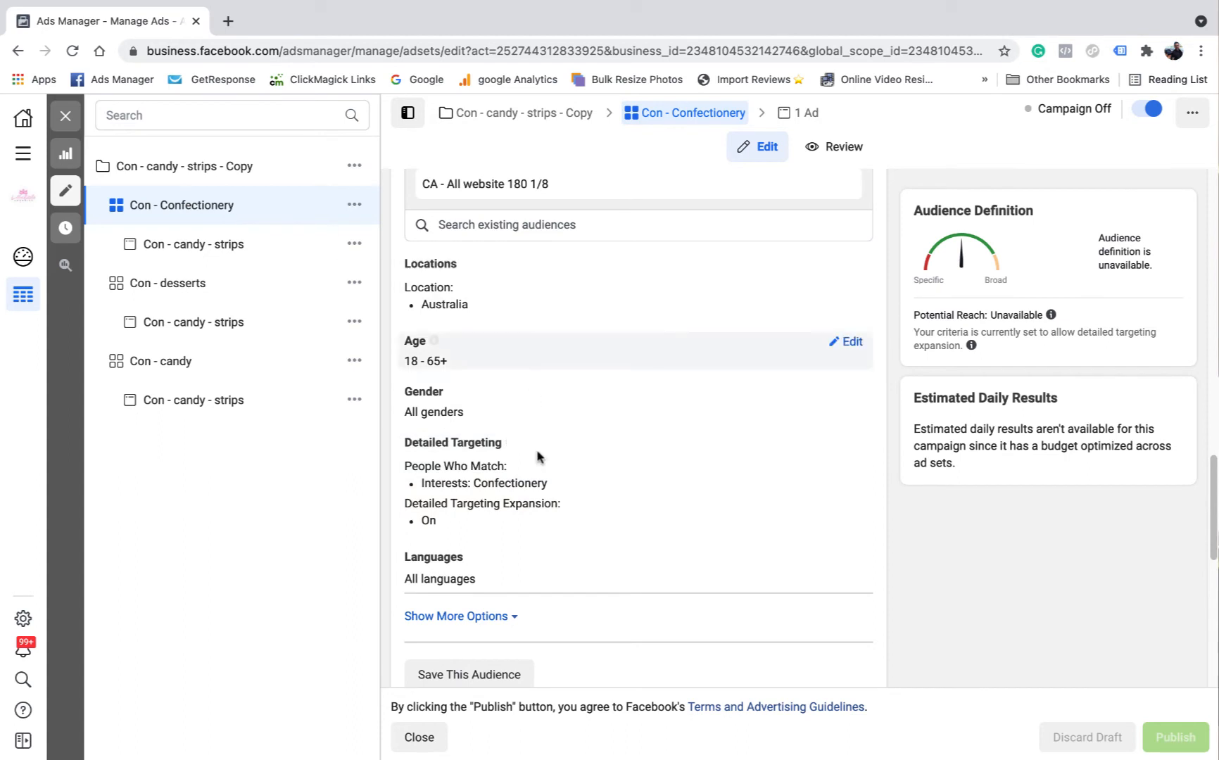
scroll(522, 436, "down", 2)
left_click(799, 116)
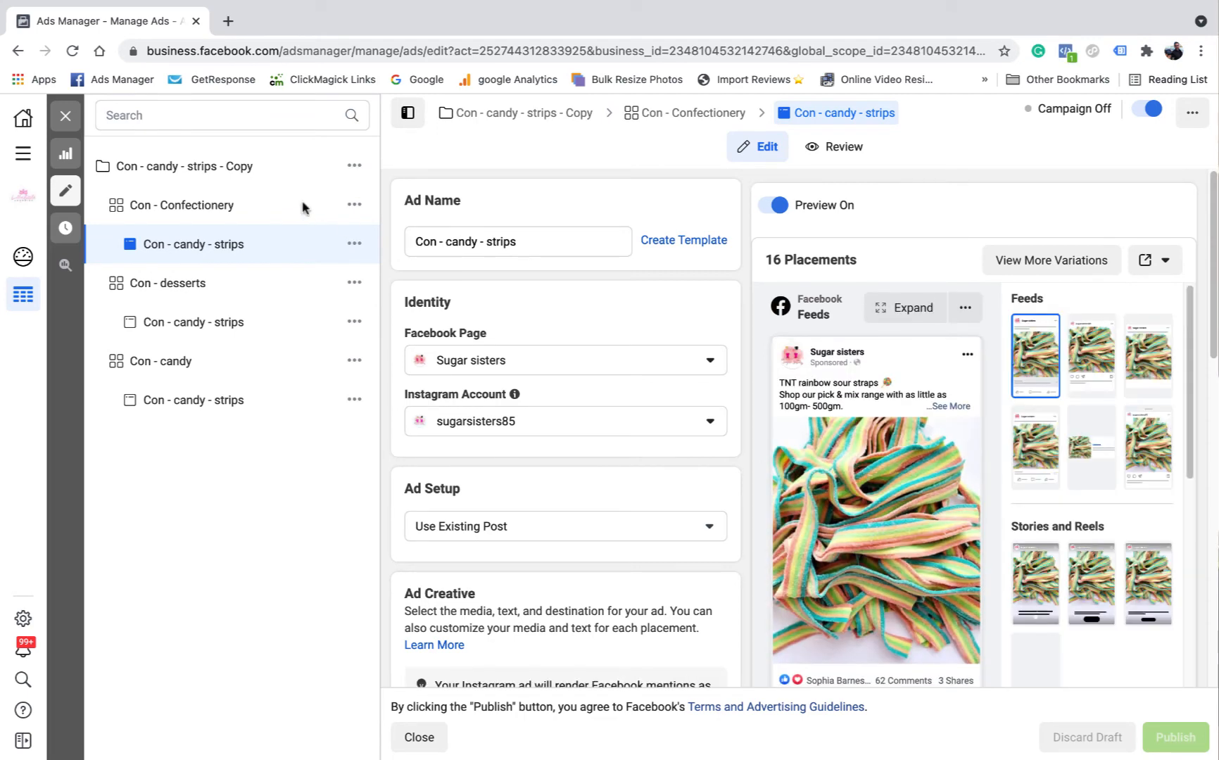
Close the editor and compare the Con - Confectionery ad's purchase metrics with the campaign's ad set results.
left_click(66, 115)
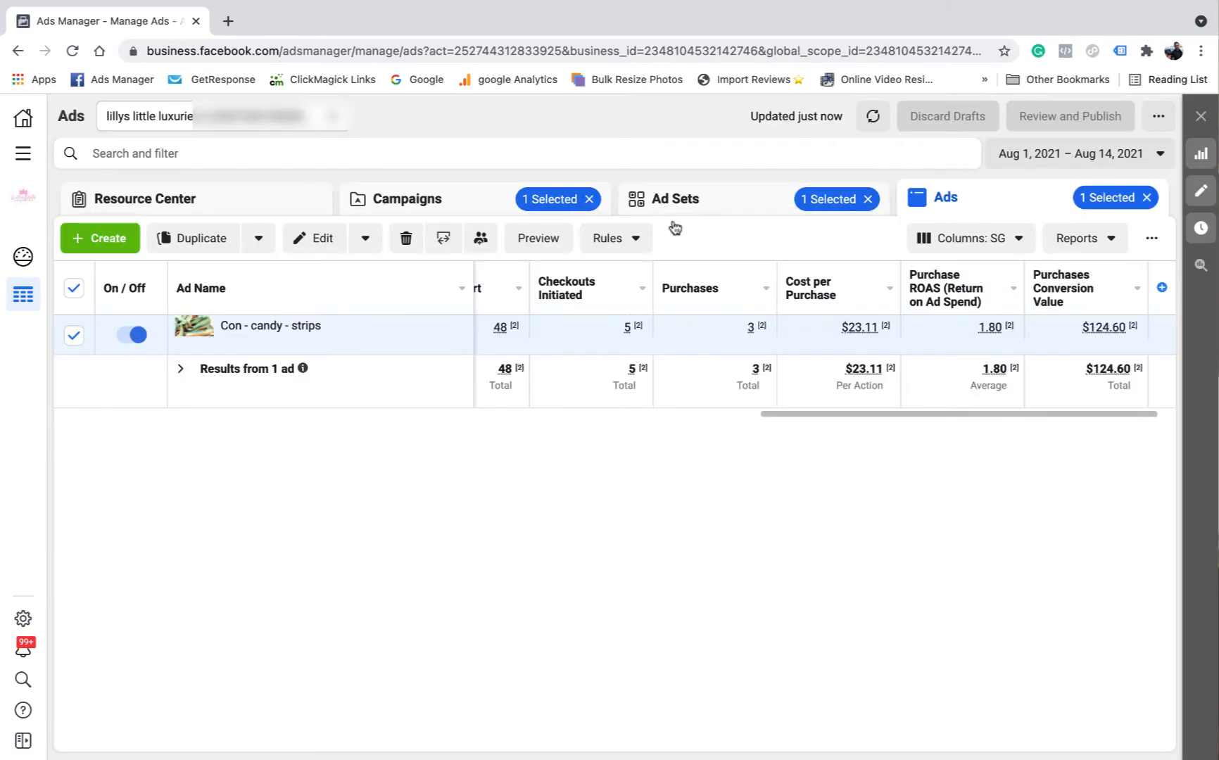
left_click(701, 202)
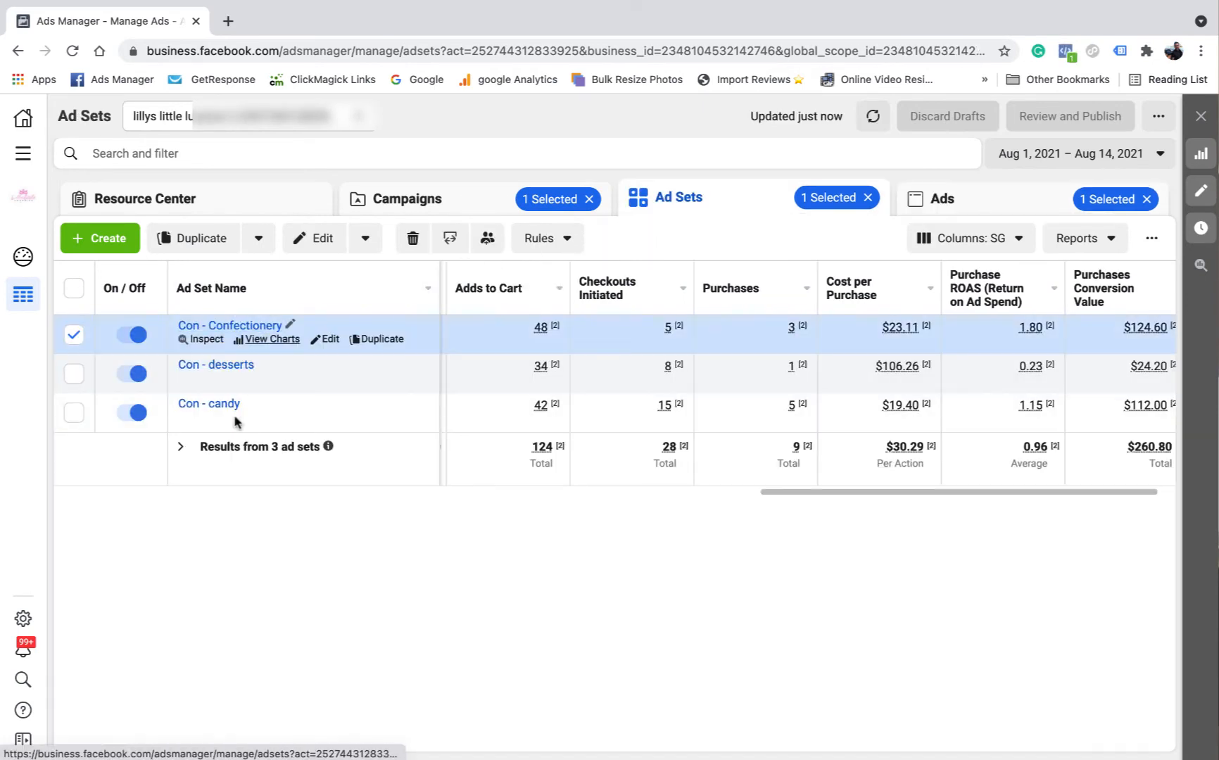
left_click(988, 199)
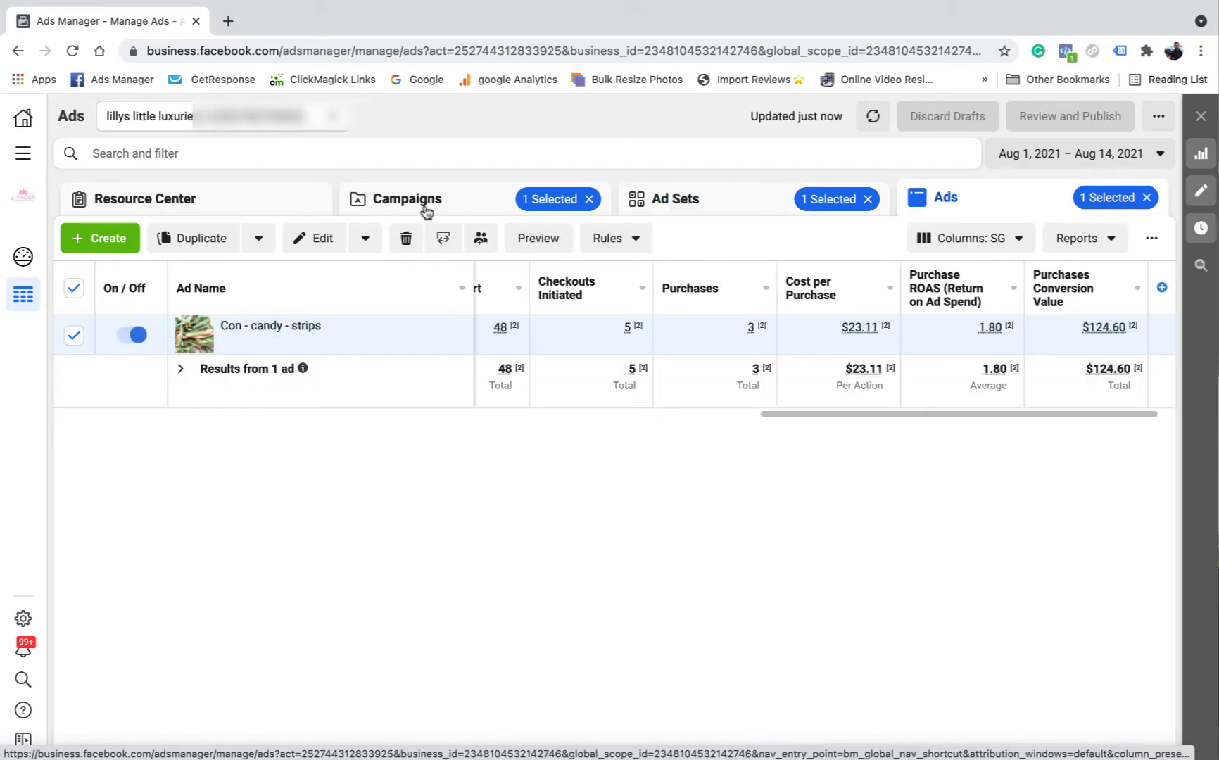
left_click(678, 209)
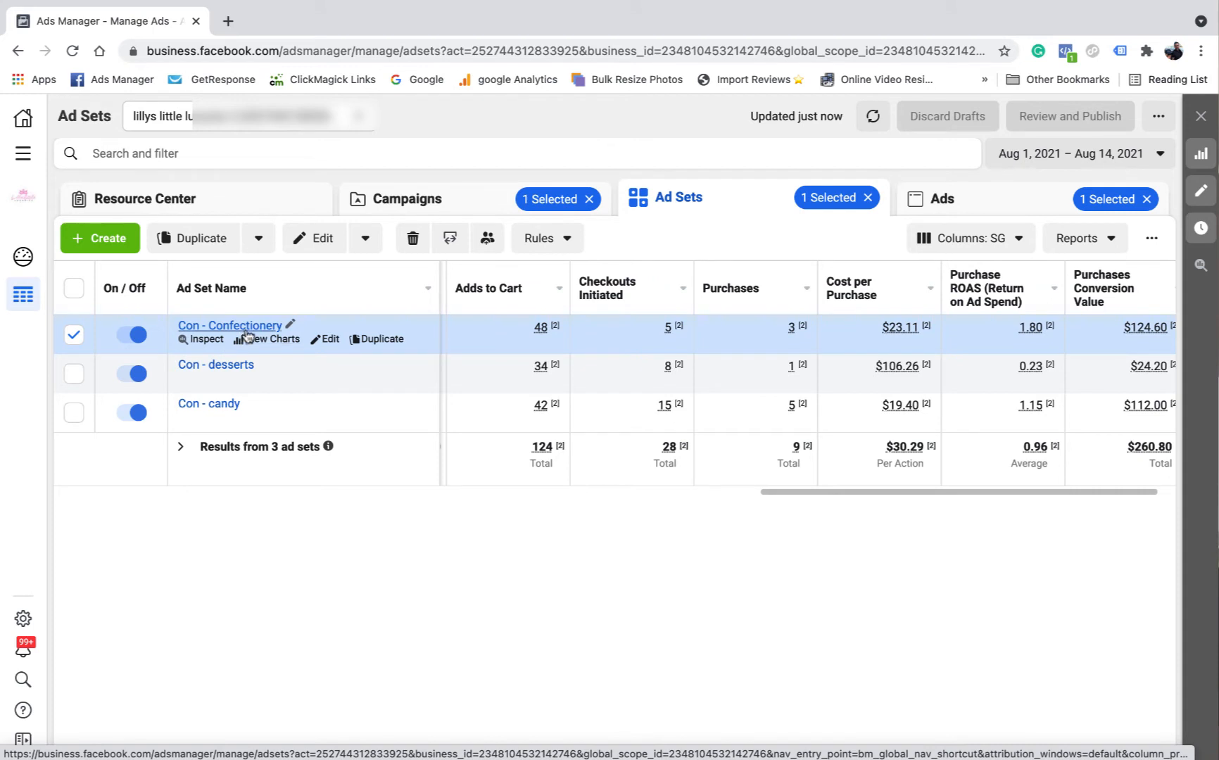
left_click(964, 199)
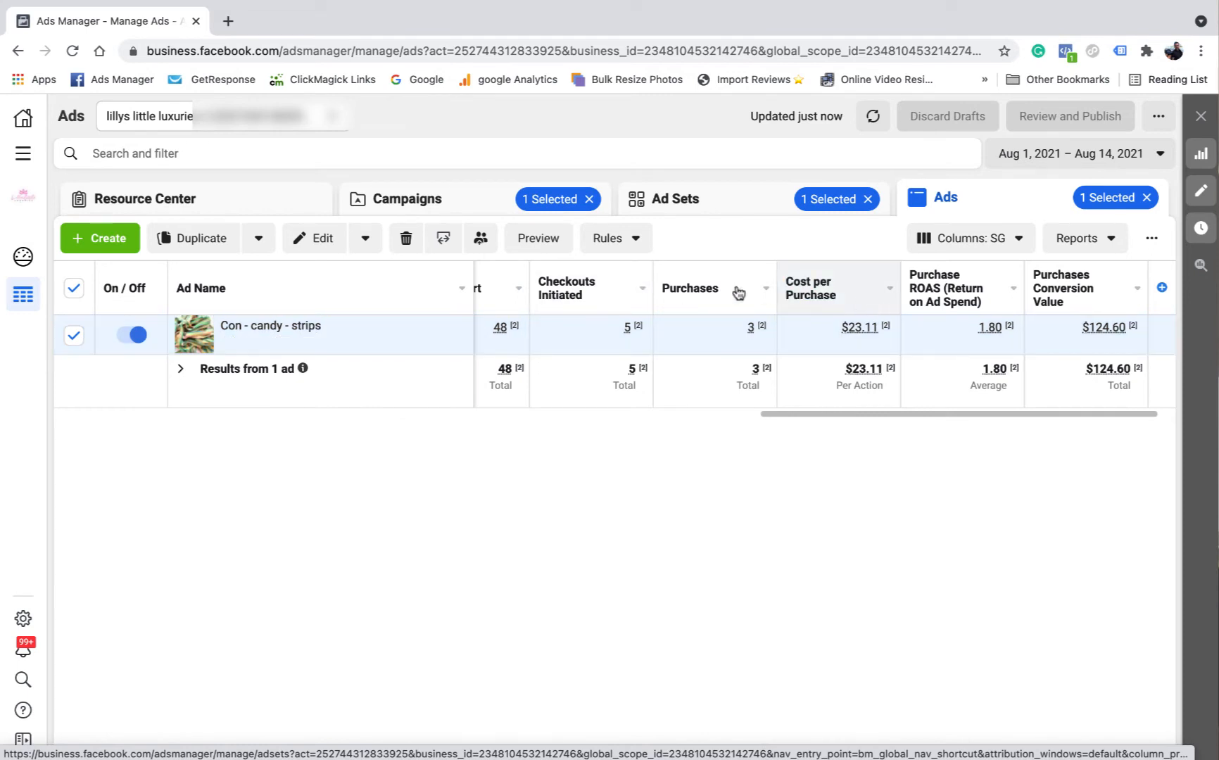
left_click(728, 198)
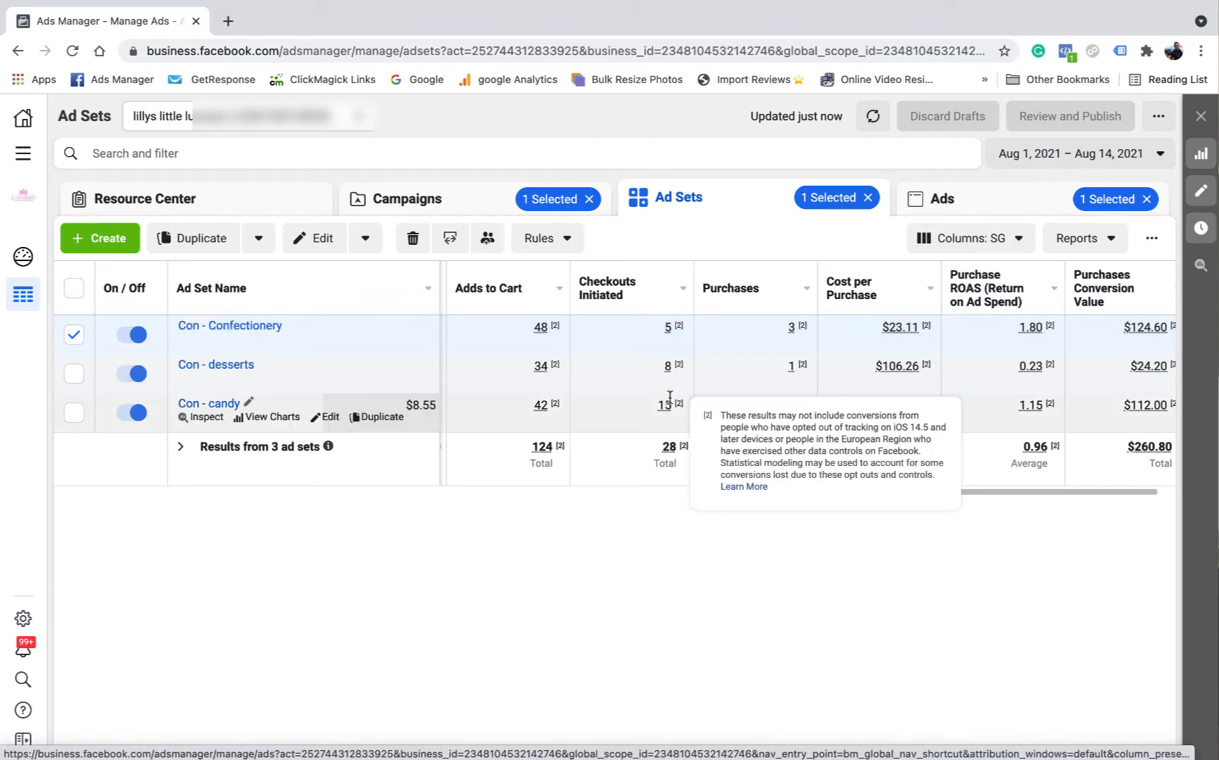
Deselect Con - Confectionery and compare the three ad sets' reach, amount spent, cost per purchase, ROAS and purchase conversion value.
left_click(70, 336)
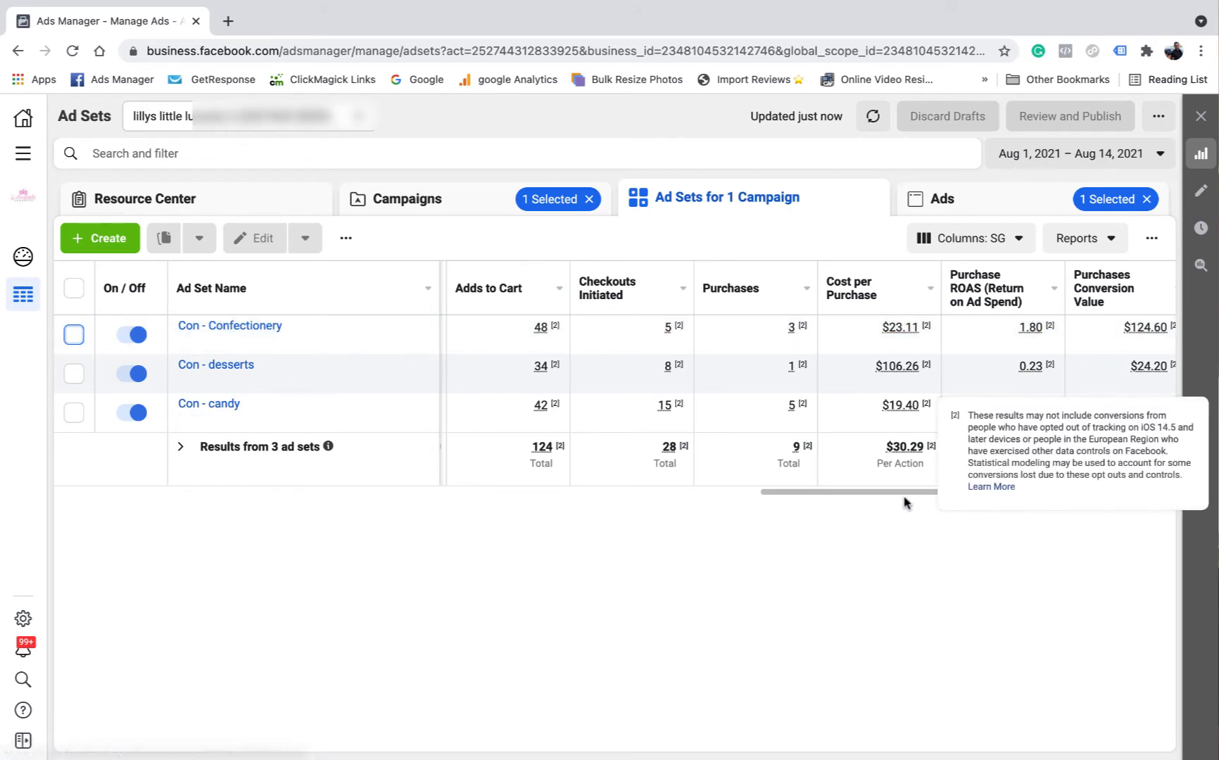
left_click_drag(900, 493, 424, 484)
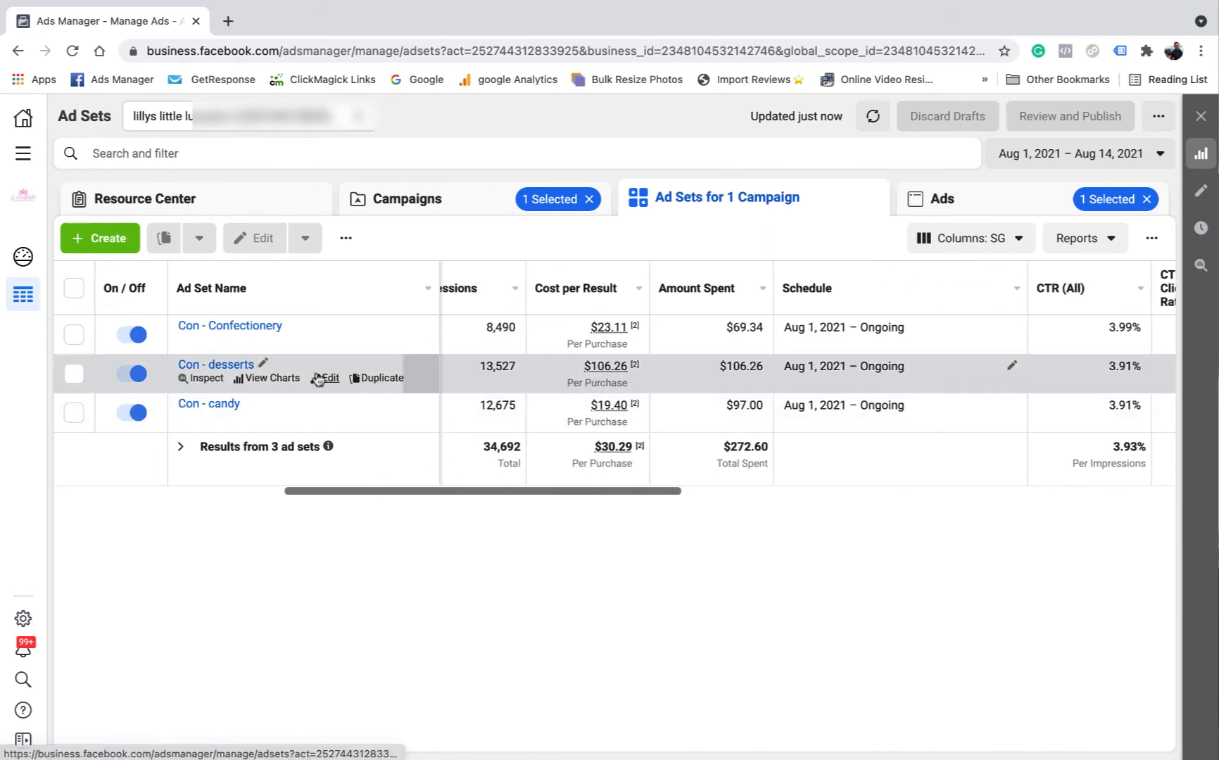
left_click_drag(511, 490, 411, 490)
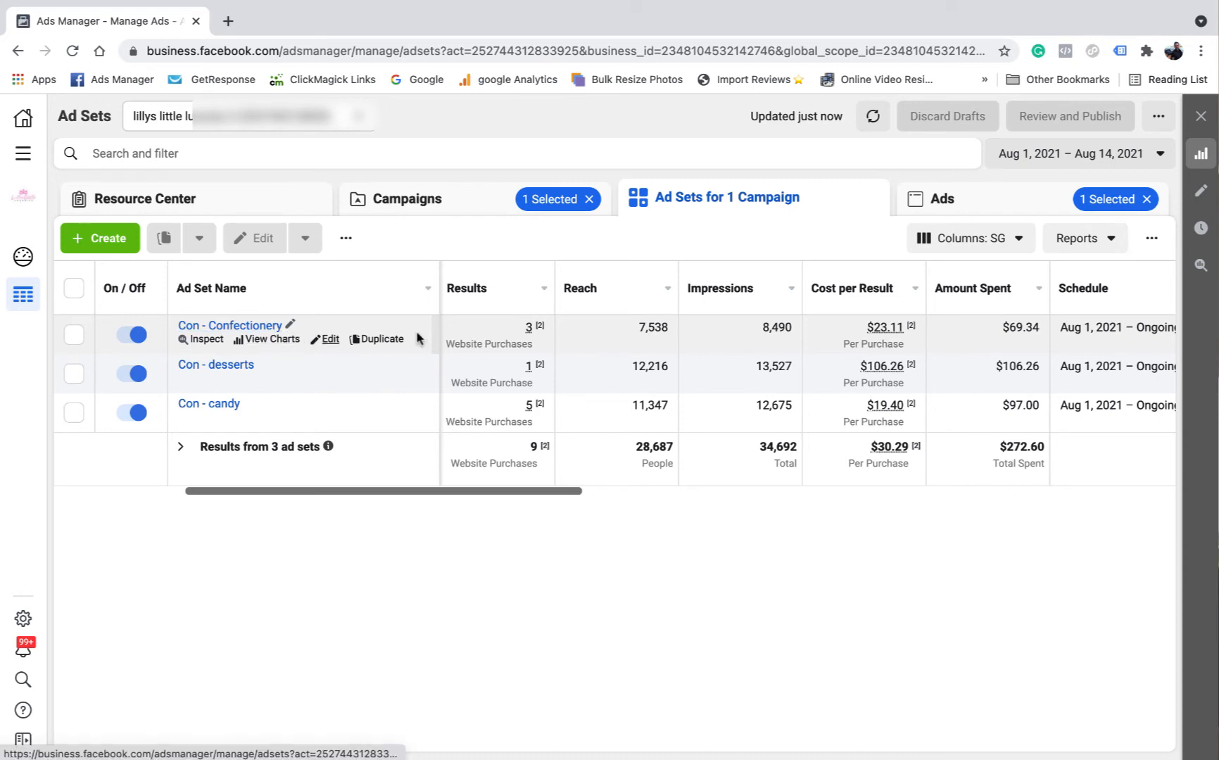
left_click_drag(520, 496, 1063, 495)
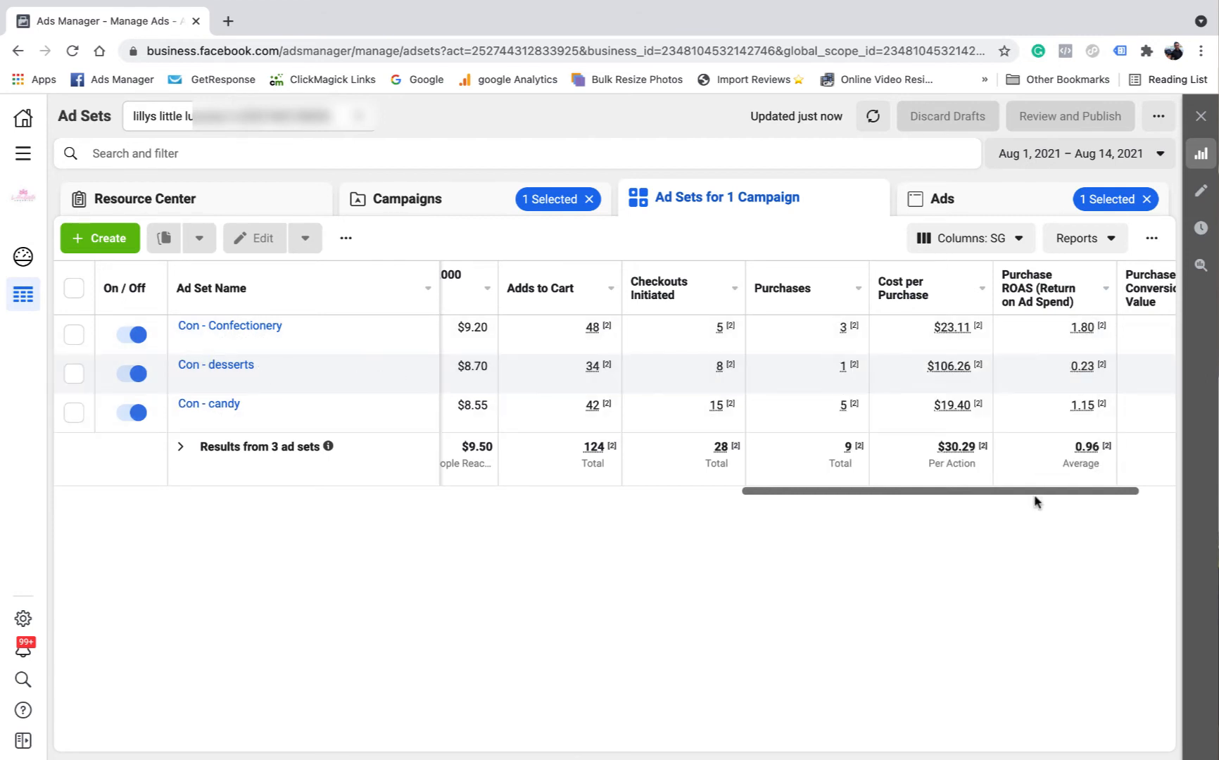
left_click_drag(1034, 497, 1078, 496)
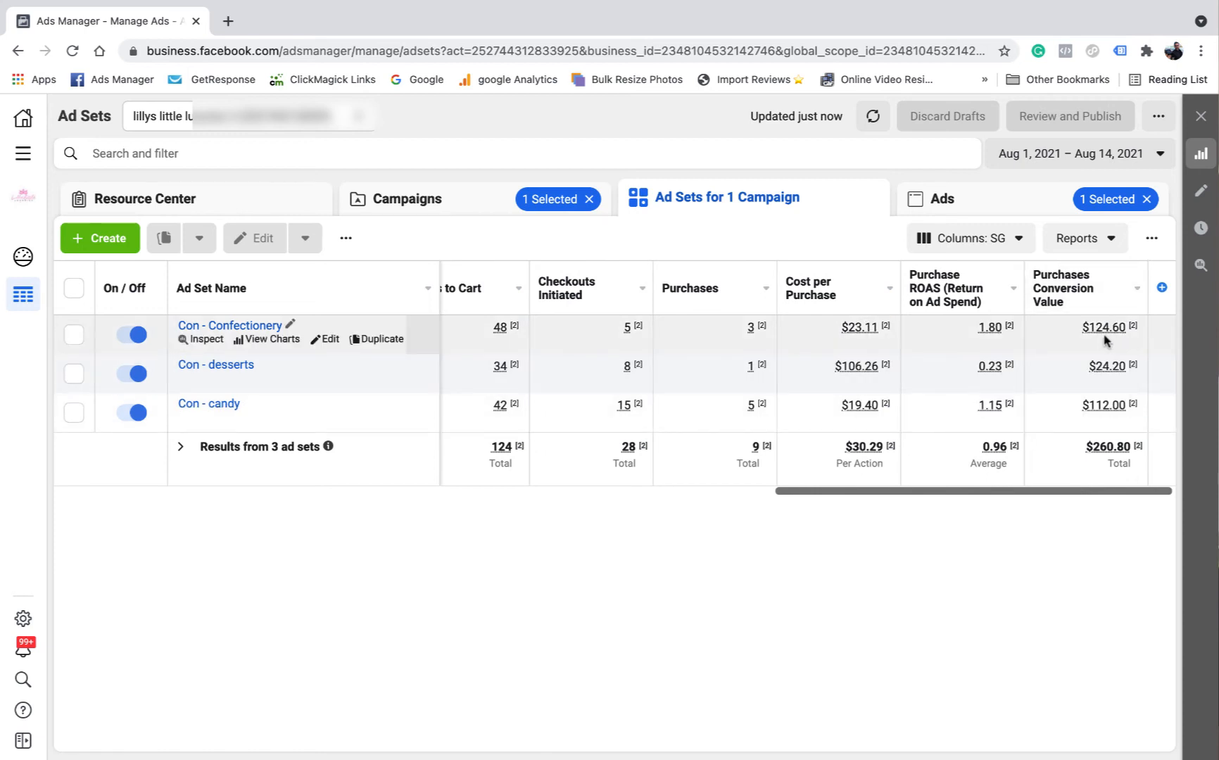
mouse_move(1113, 339)
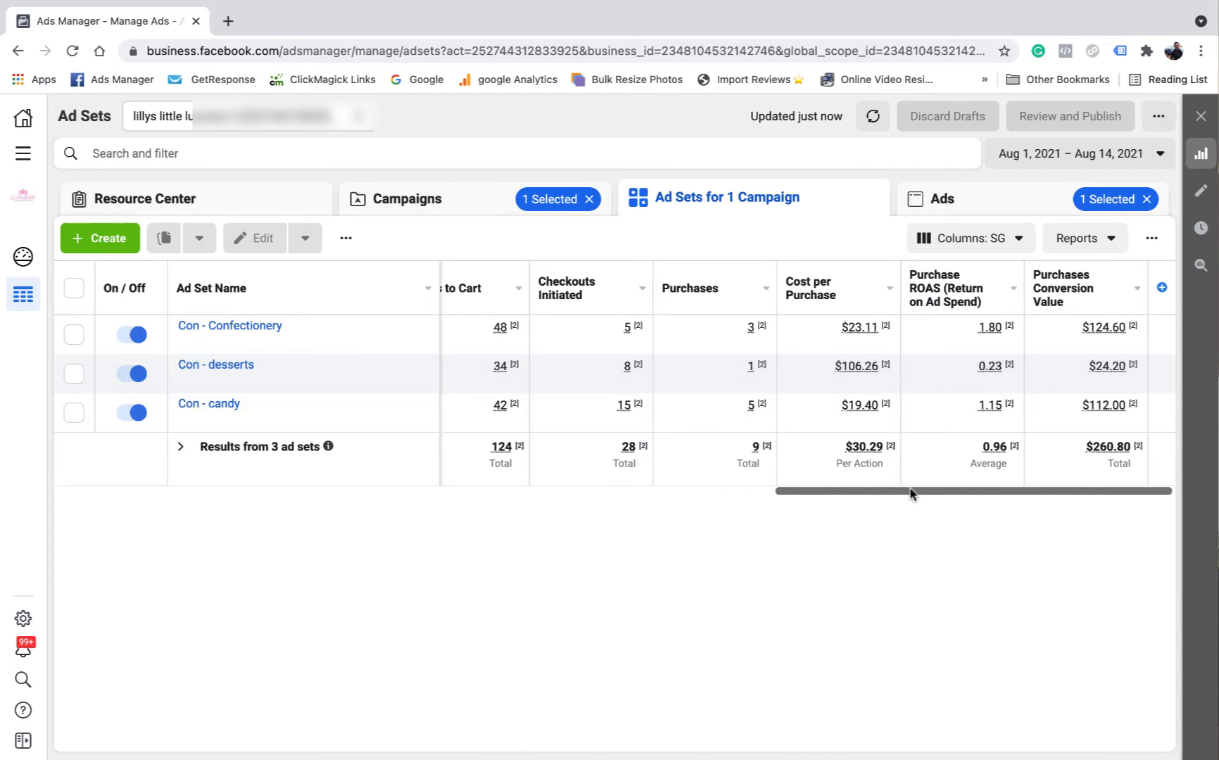
left_click_drag(910, 492, 322, 485)
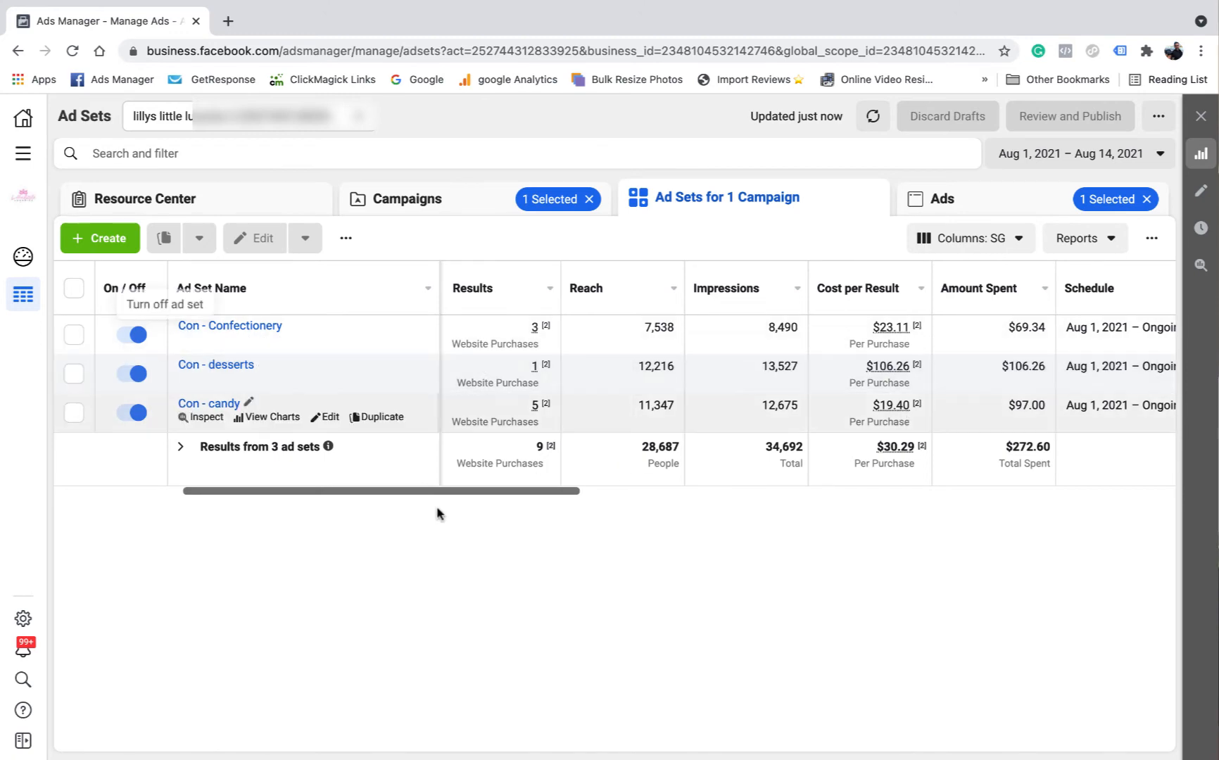
left_click_drag(436, 492, 1080, 503)
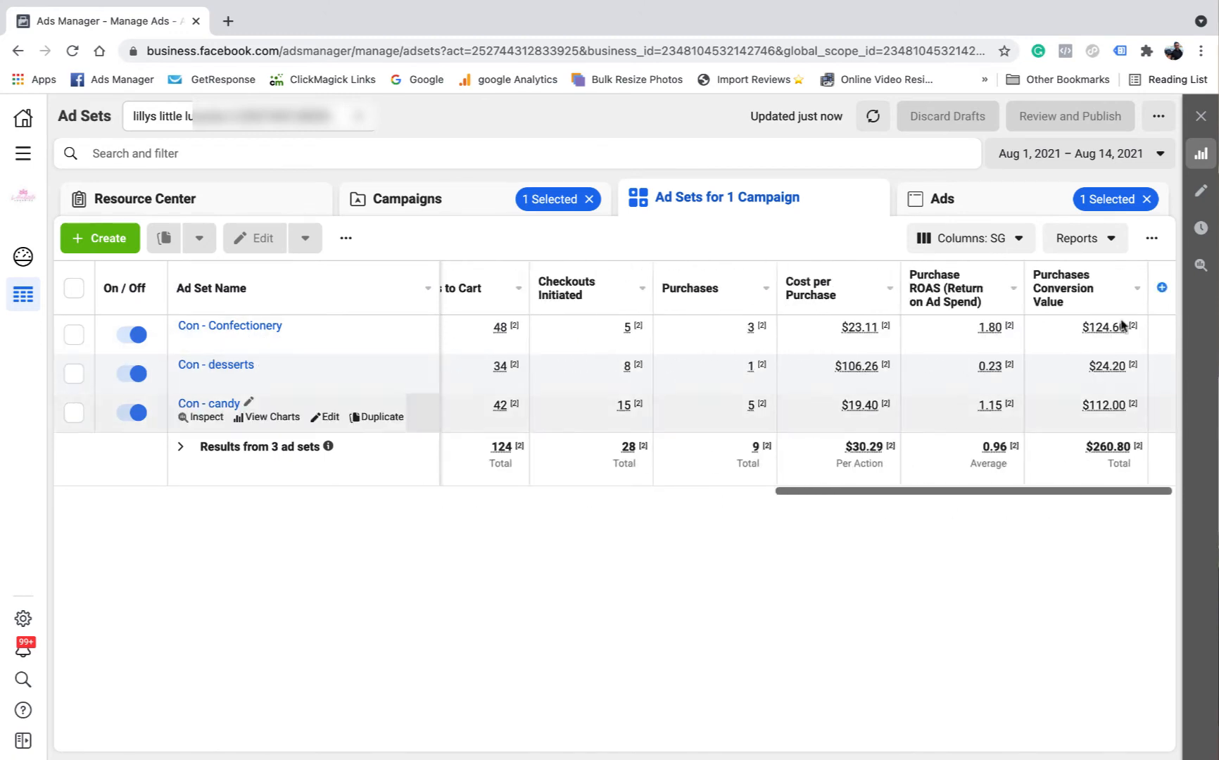
left_click_drag(938, 491, 473, 485)
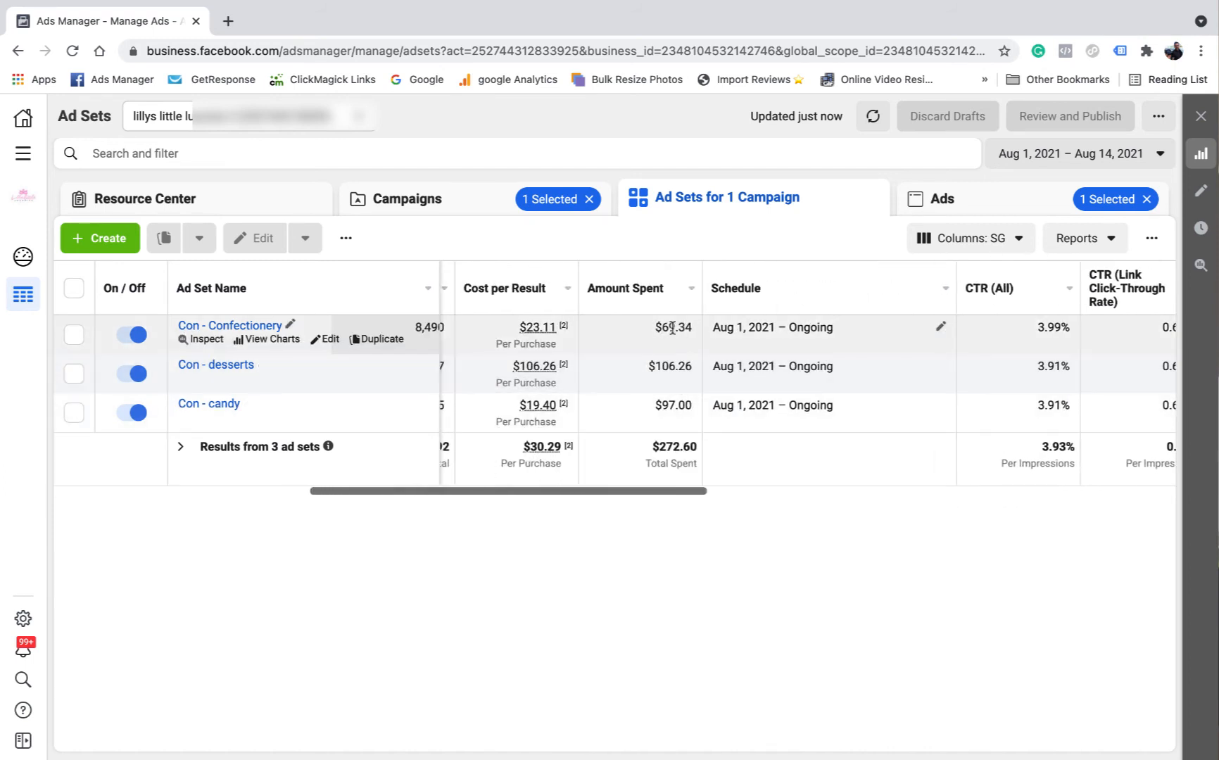
left_click_drag(653, 490, 1119, 491)
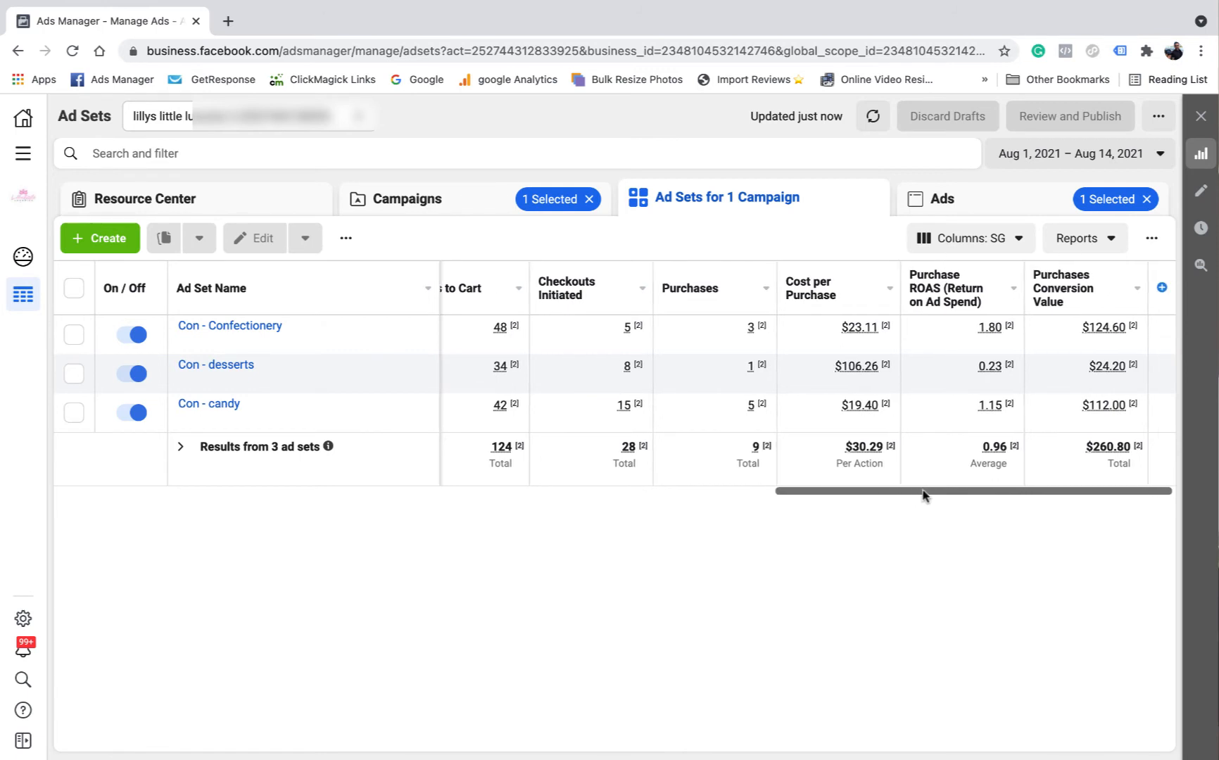
Return to the campaign list, deselect the switched-off Con - candy - strips - Copy campaign, and set the reporting period to Maximum.
left_click(450, 214)
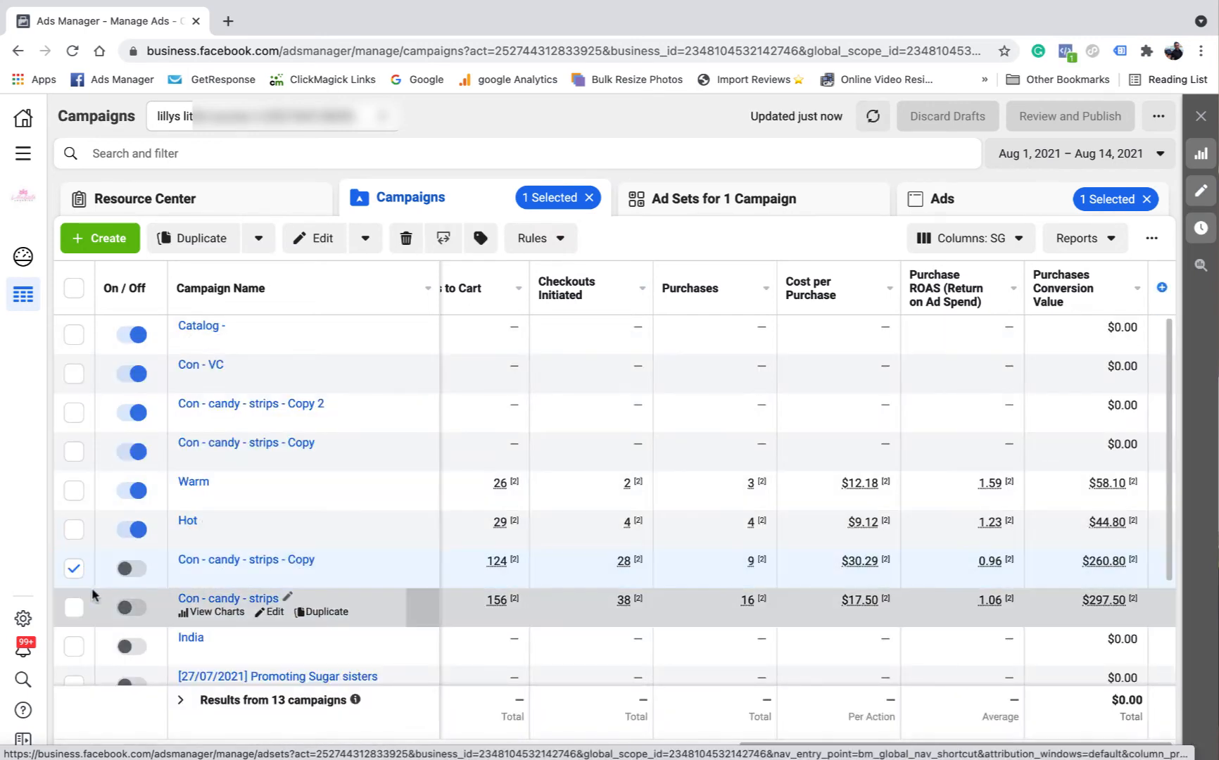
left_click(73, 570)
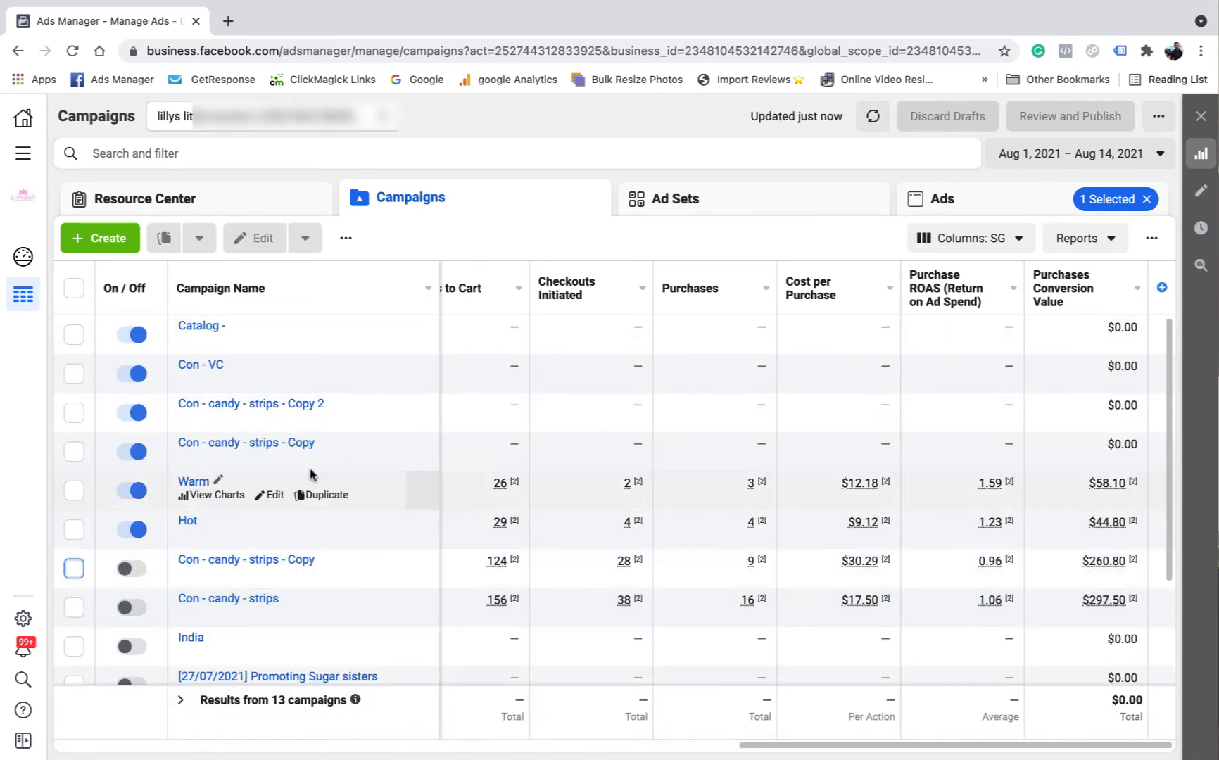
left_click(1154, 158)
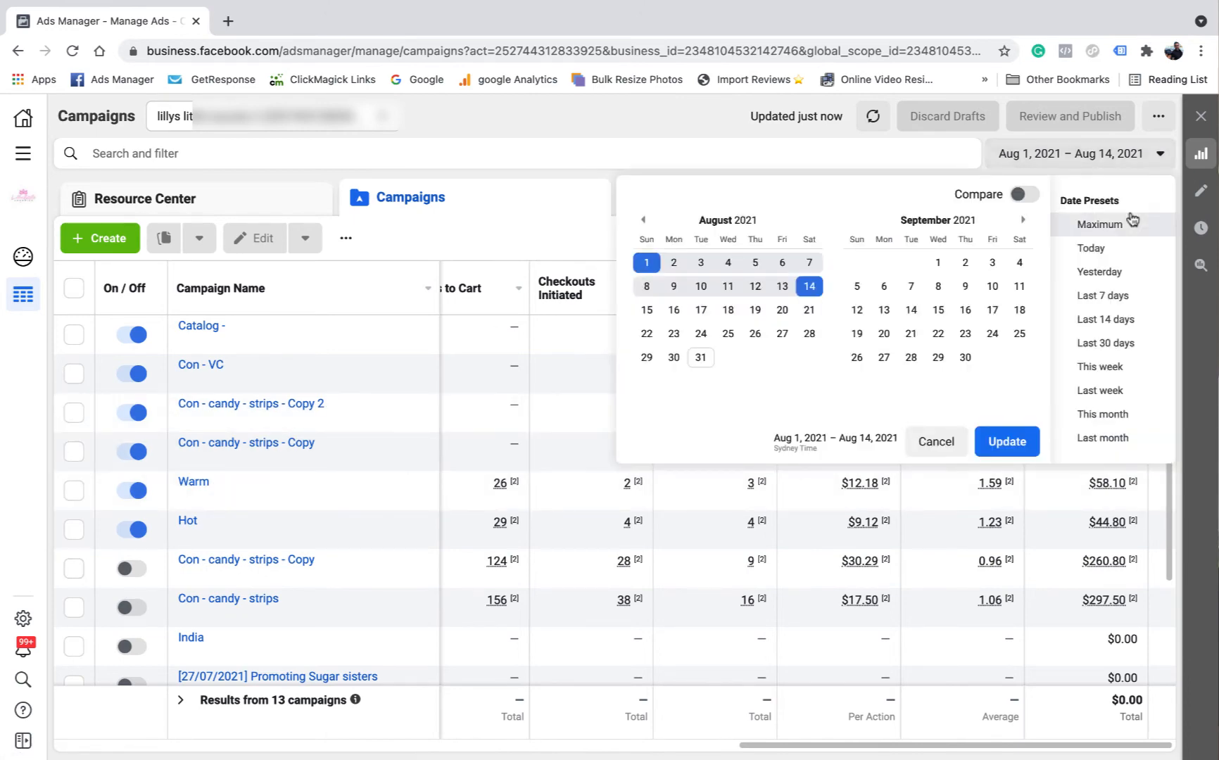
left_click(1123, 225)
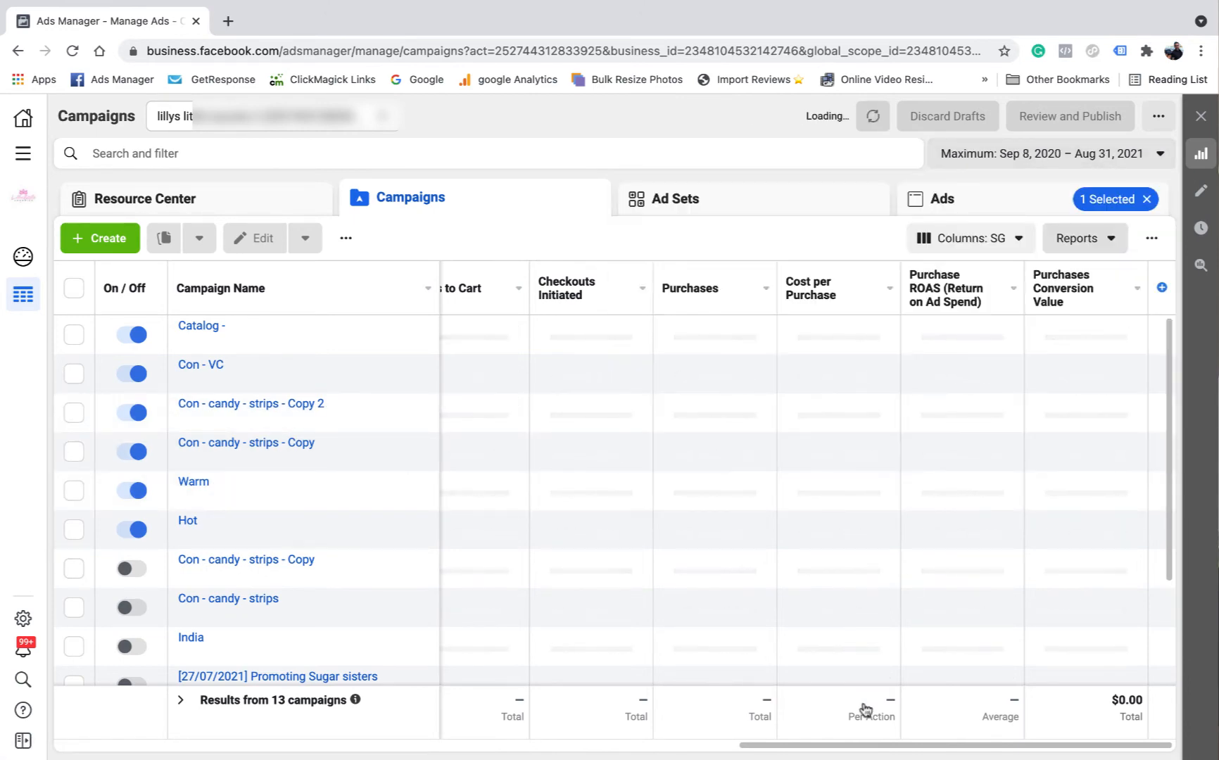
left_click_drag(925, 746, 238, 732)
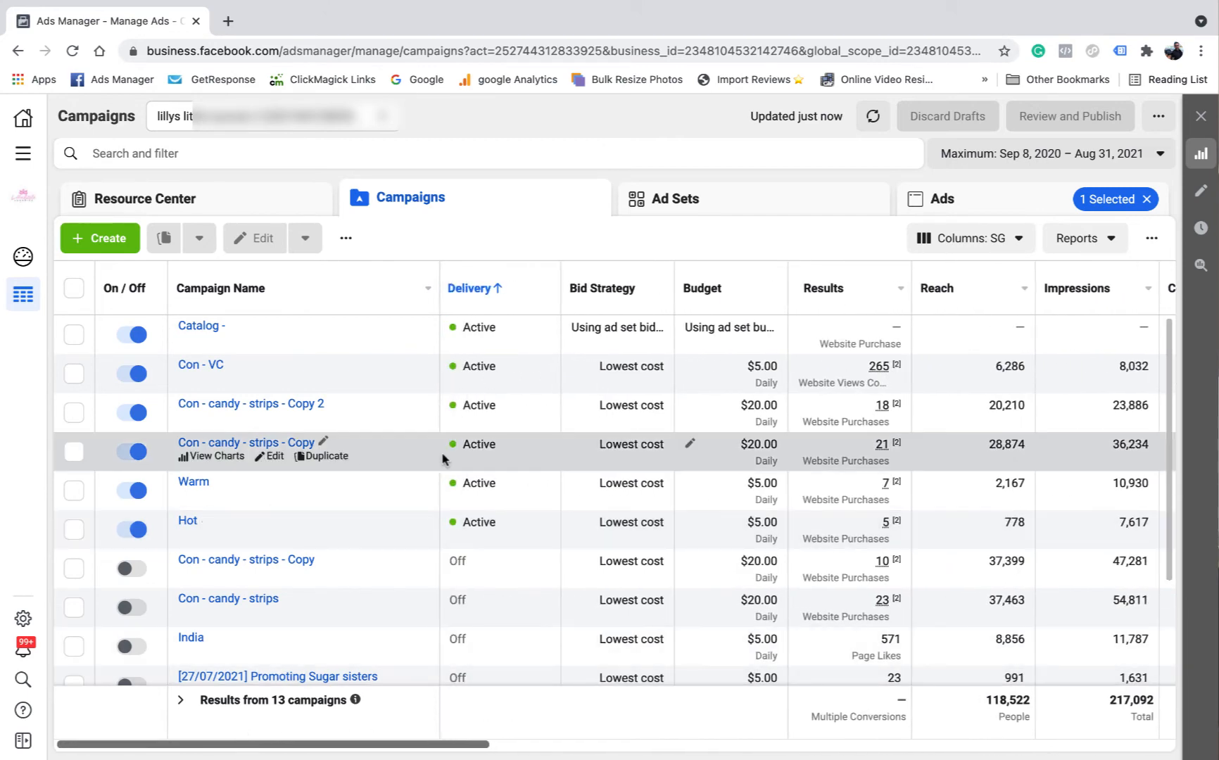
Select the active Con - candy - strips - Copy campaign and review its ad set and ads' amount spent, purchases, cost per purchase and ROAS.
left_click(83, 452)
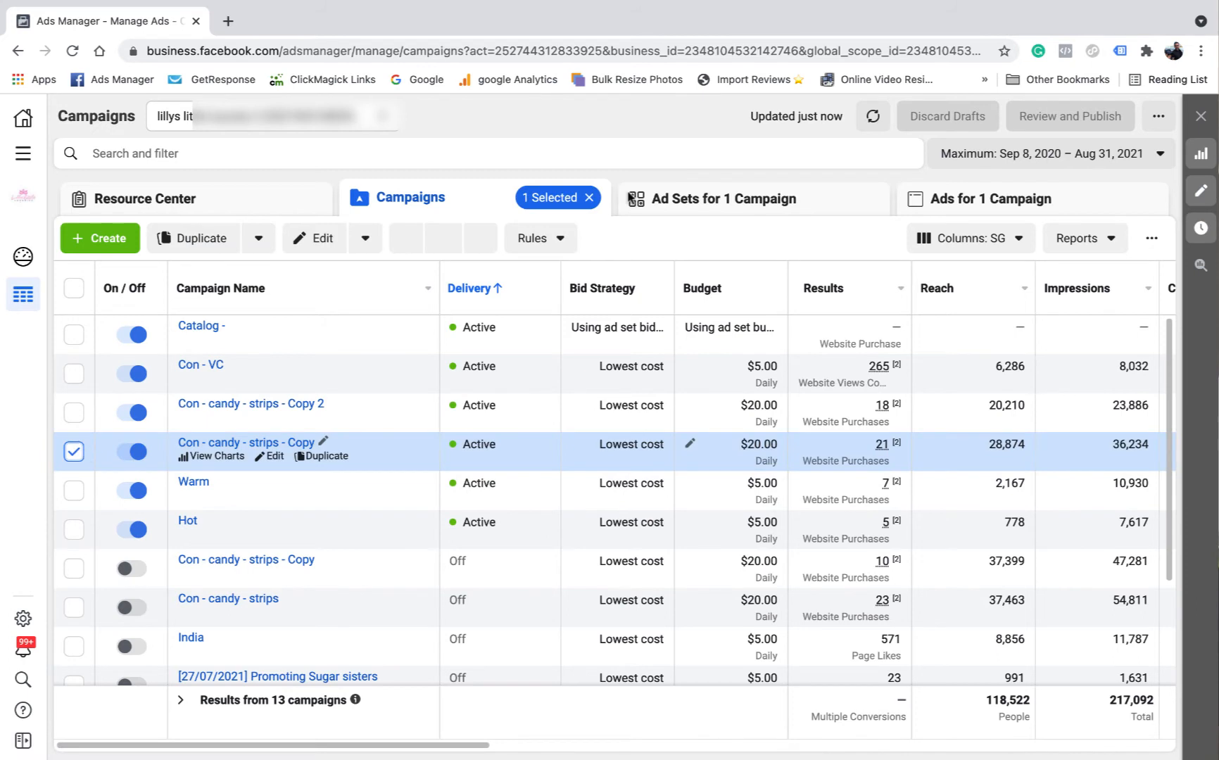
left_click(676, 202)
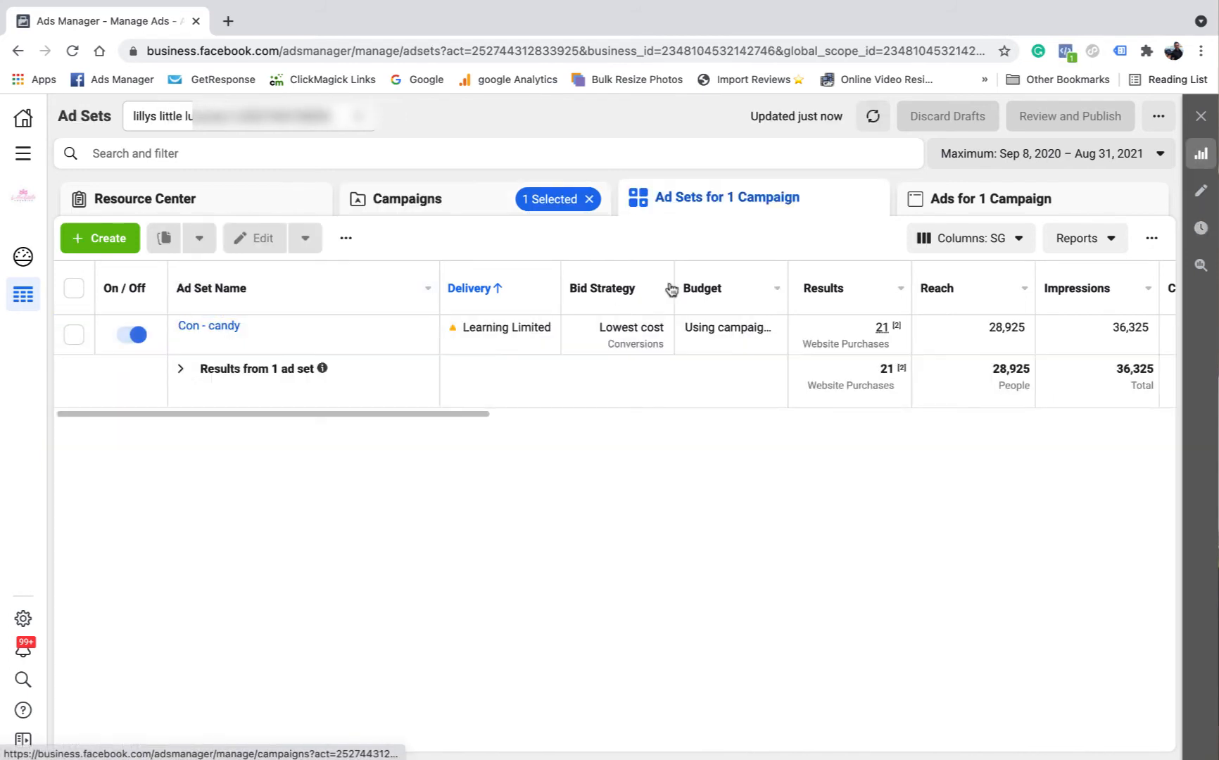
left_click(984, 203)
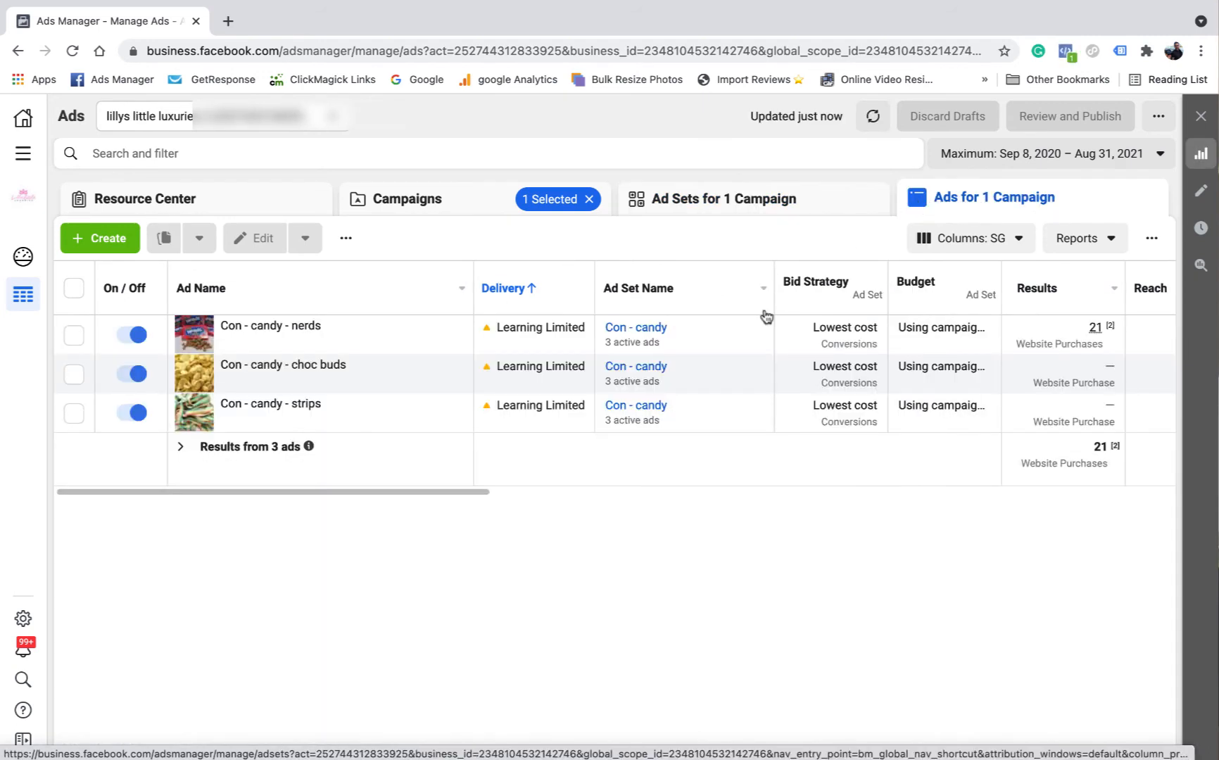
left_click_drag(490, 496, 704, 497)
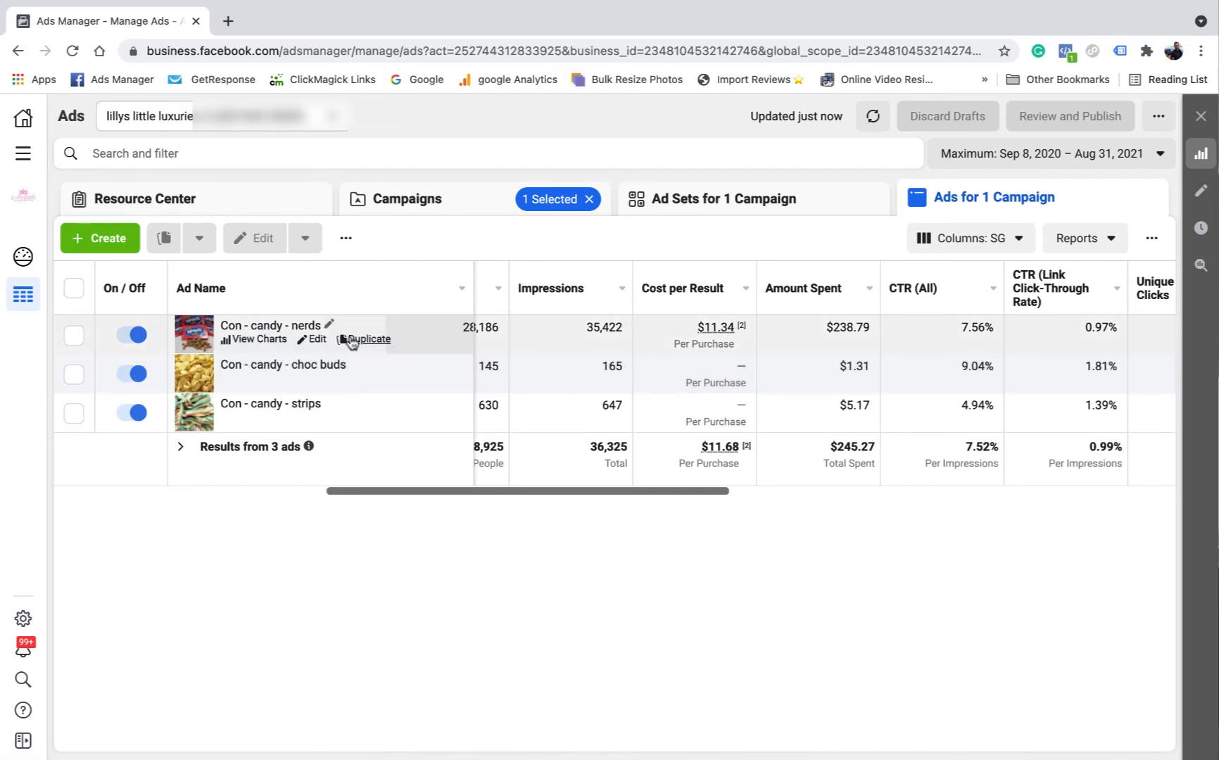
left_click_drag(658, 492, 1027, 490)
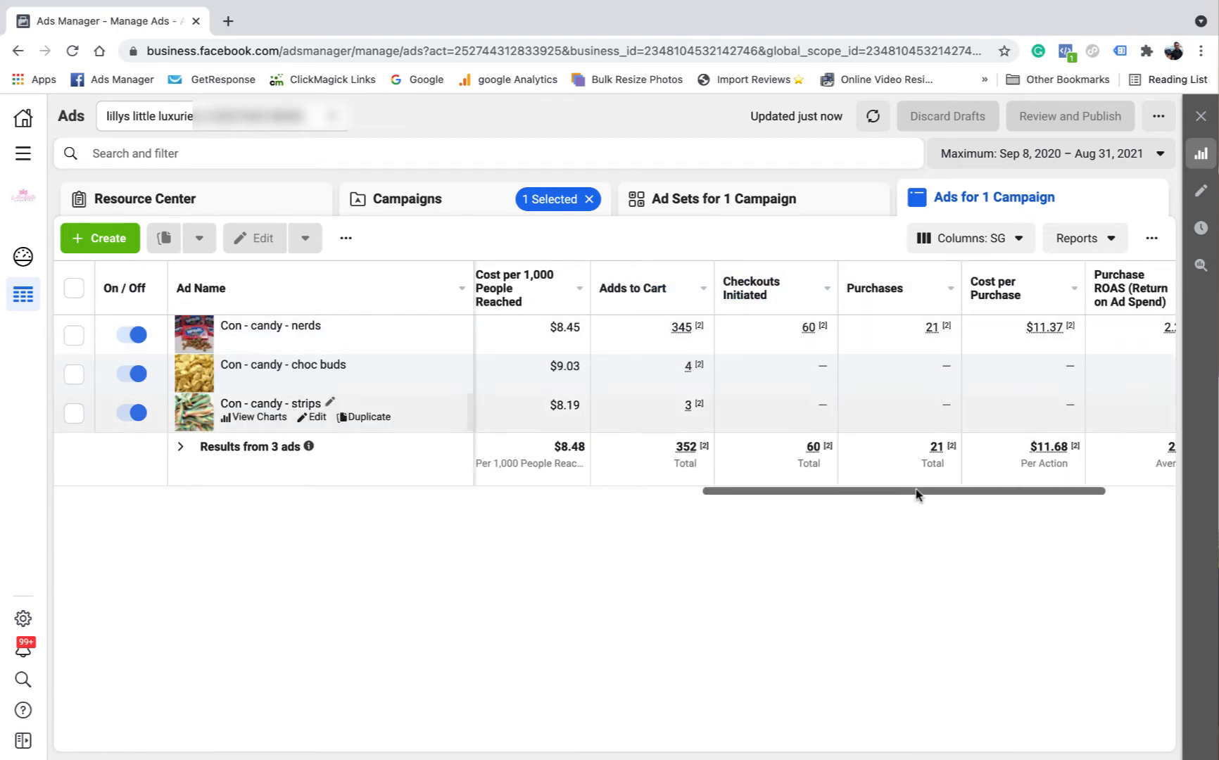
left_click_drag(921, 495, 973, 492)
mouse_move(1069, 327)
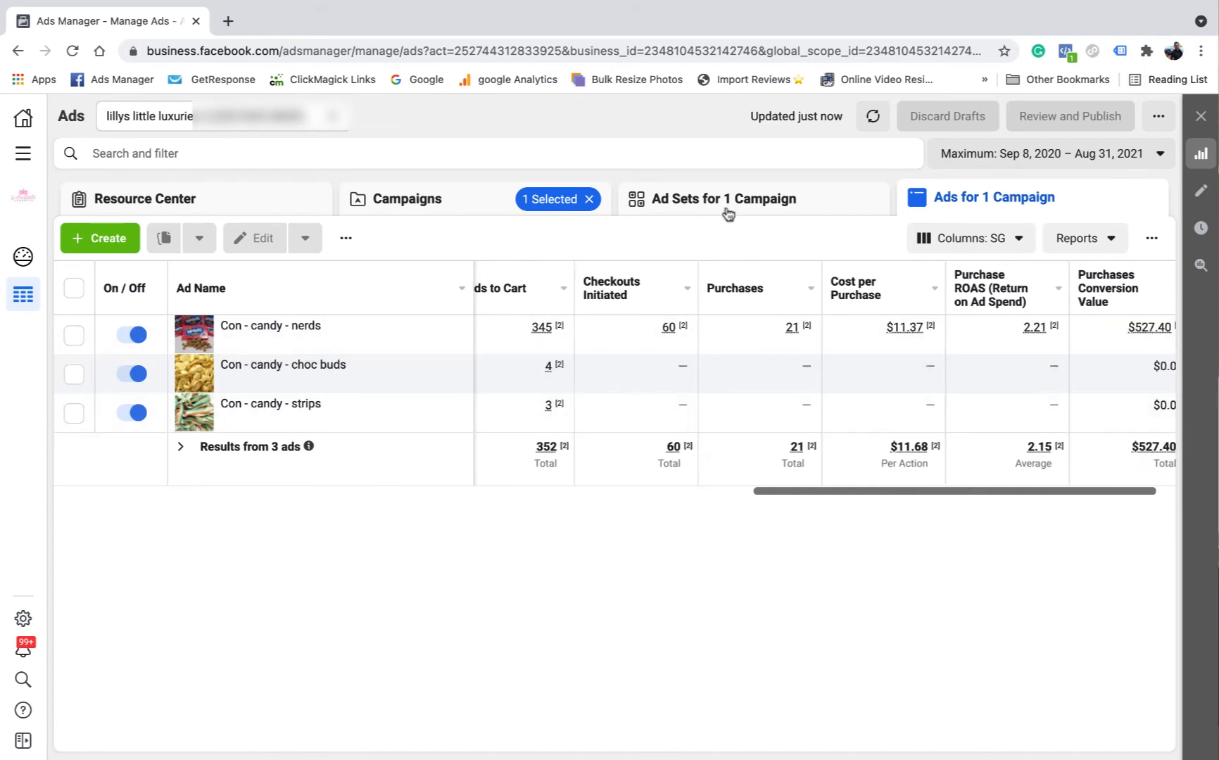
left_click(774, 202)
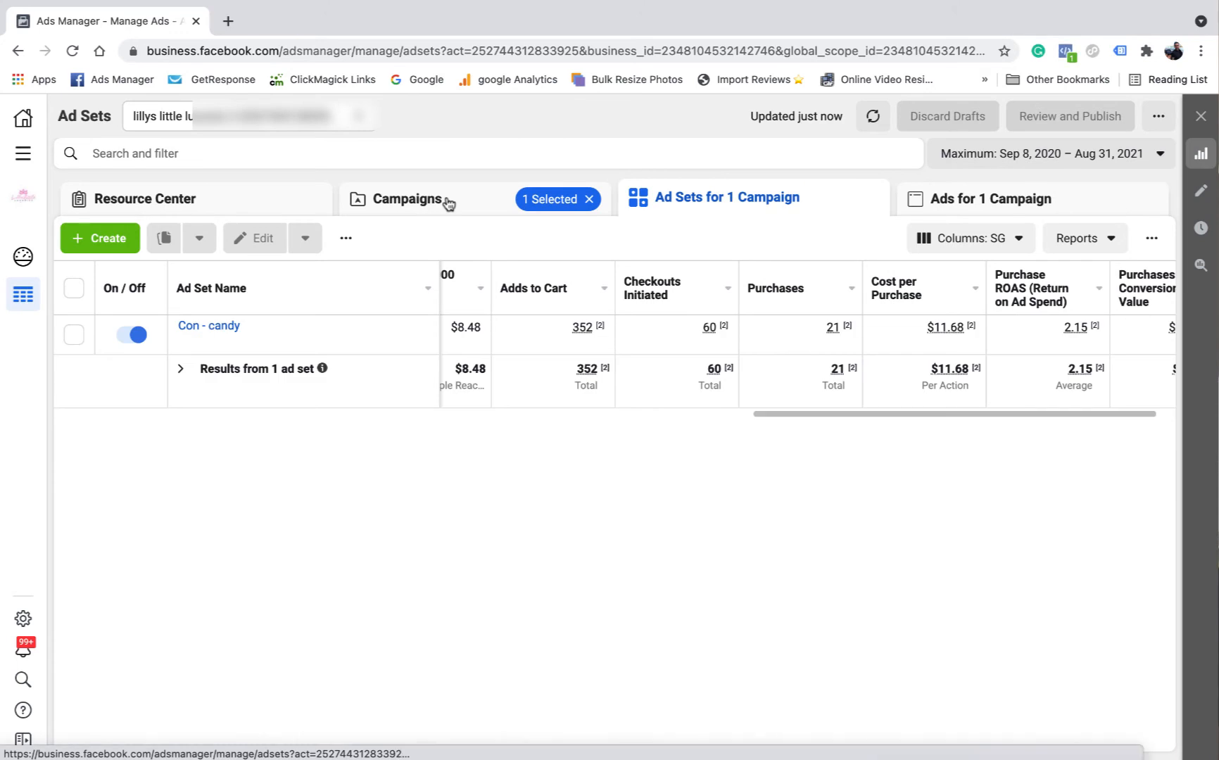
Select only the Con - candy - strips - Copy 2 campaign and compare purchases, cost per purchase and ROAS across its ads.
left_click(447, 203)
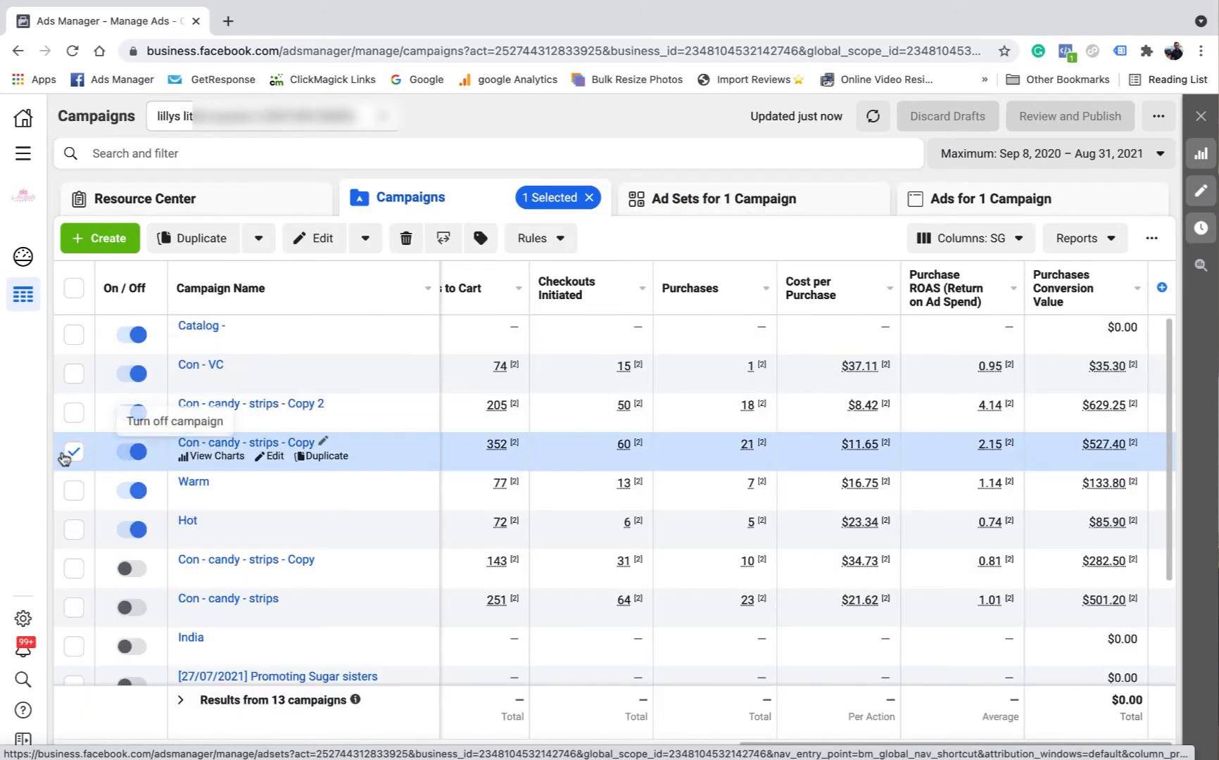
left_click(74, 451)
left_click(73, 412)
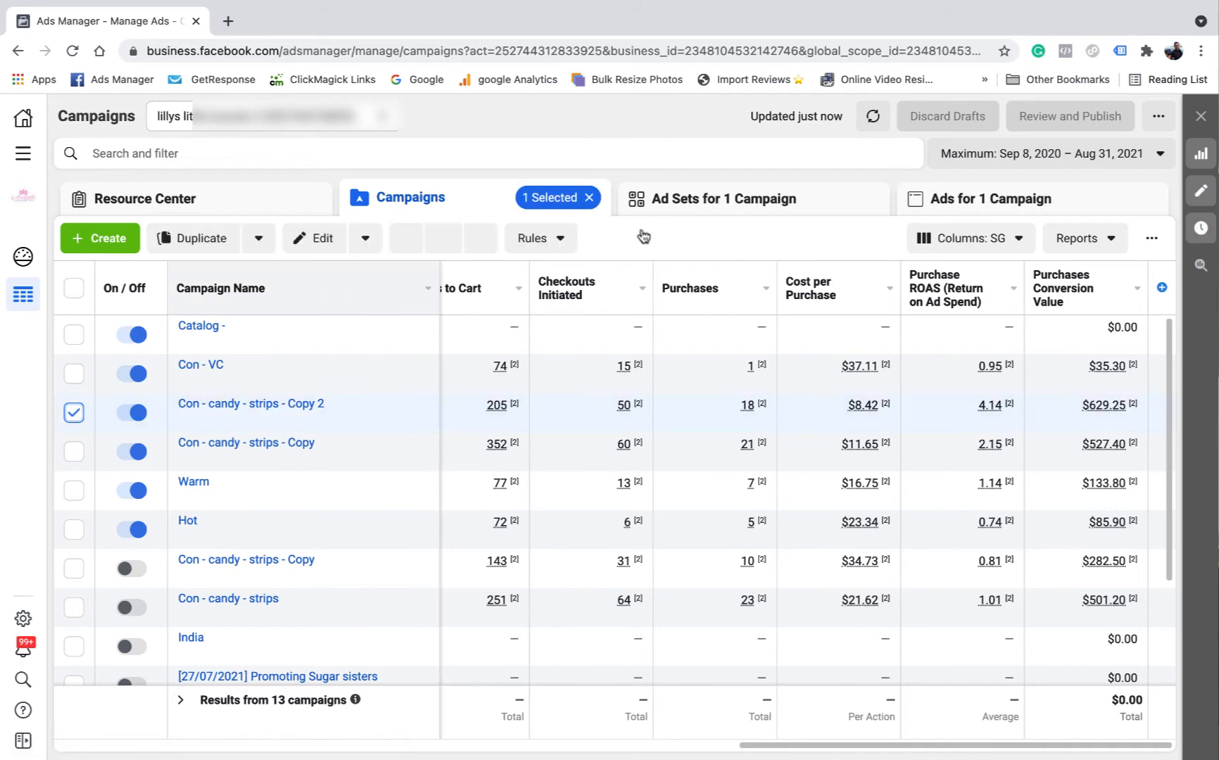
left_click(688, 207)
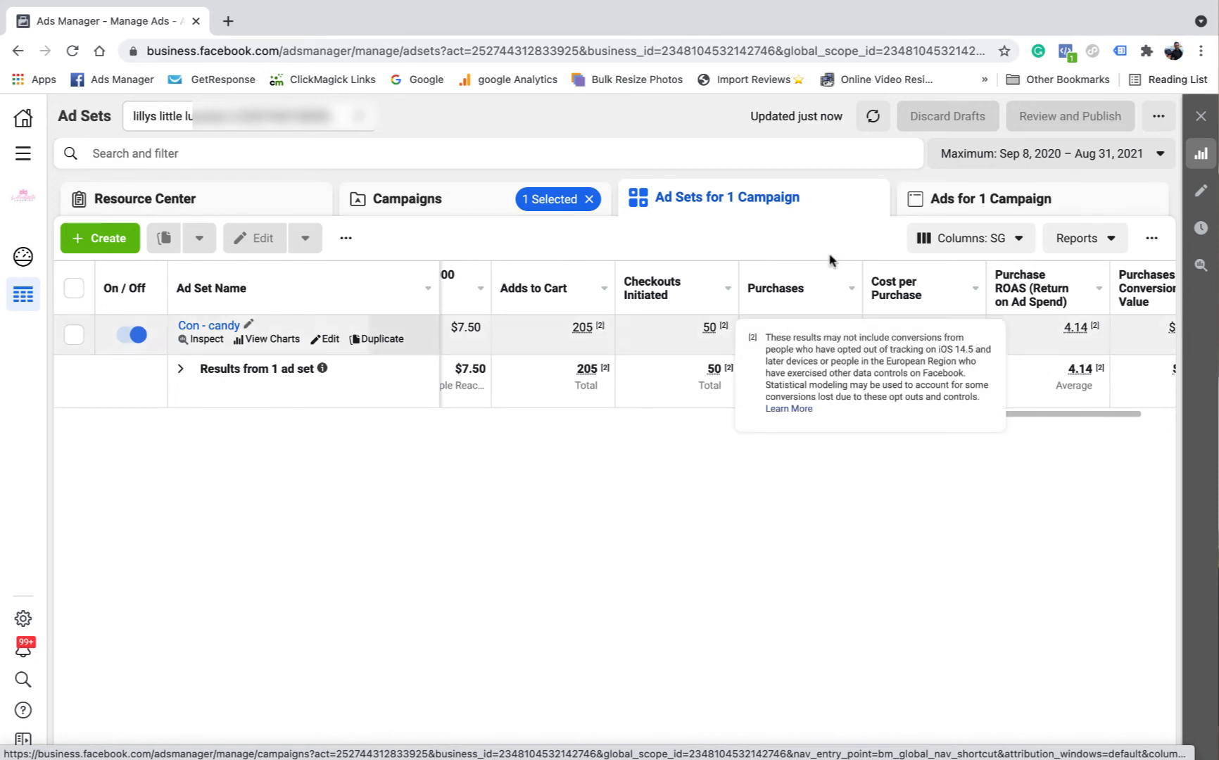
left_click(925, 199)
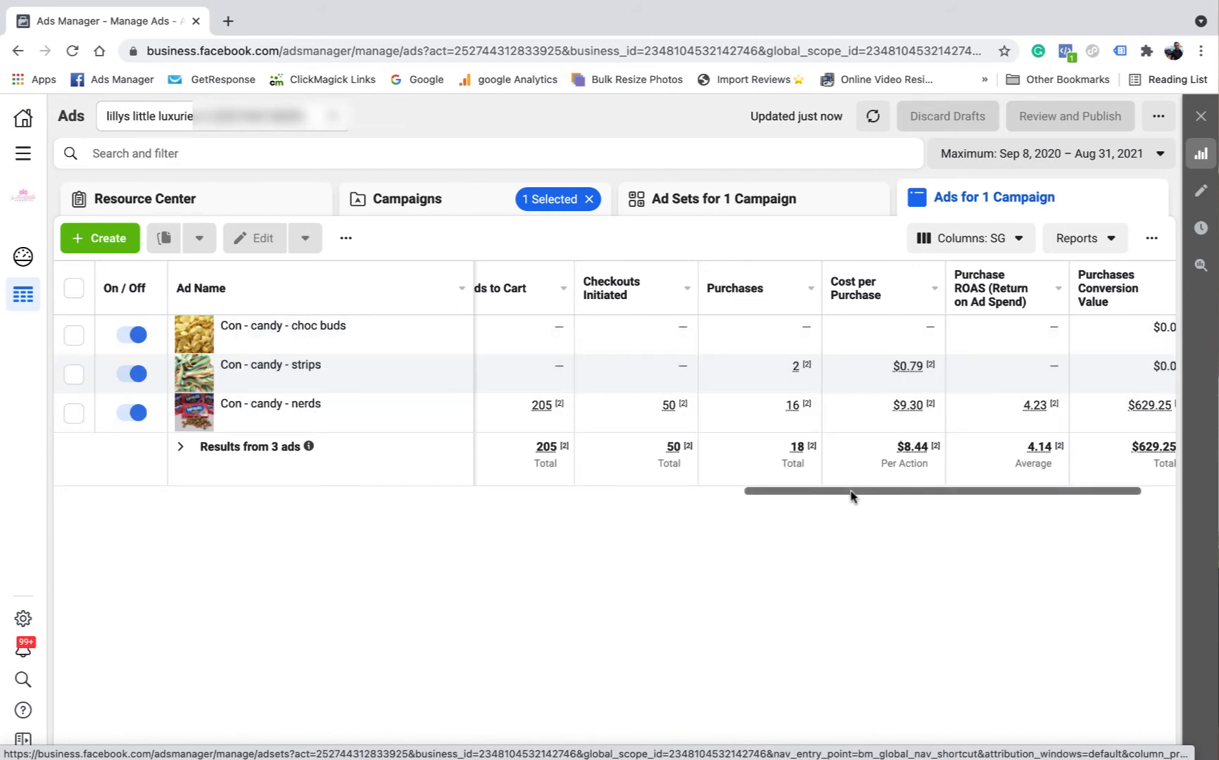
mouse_move(852, 493)
left_mouse_down()
mouse_move(838, 497)
mouse_move(847, 494)
left_mouse_up()
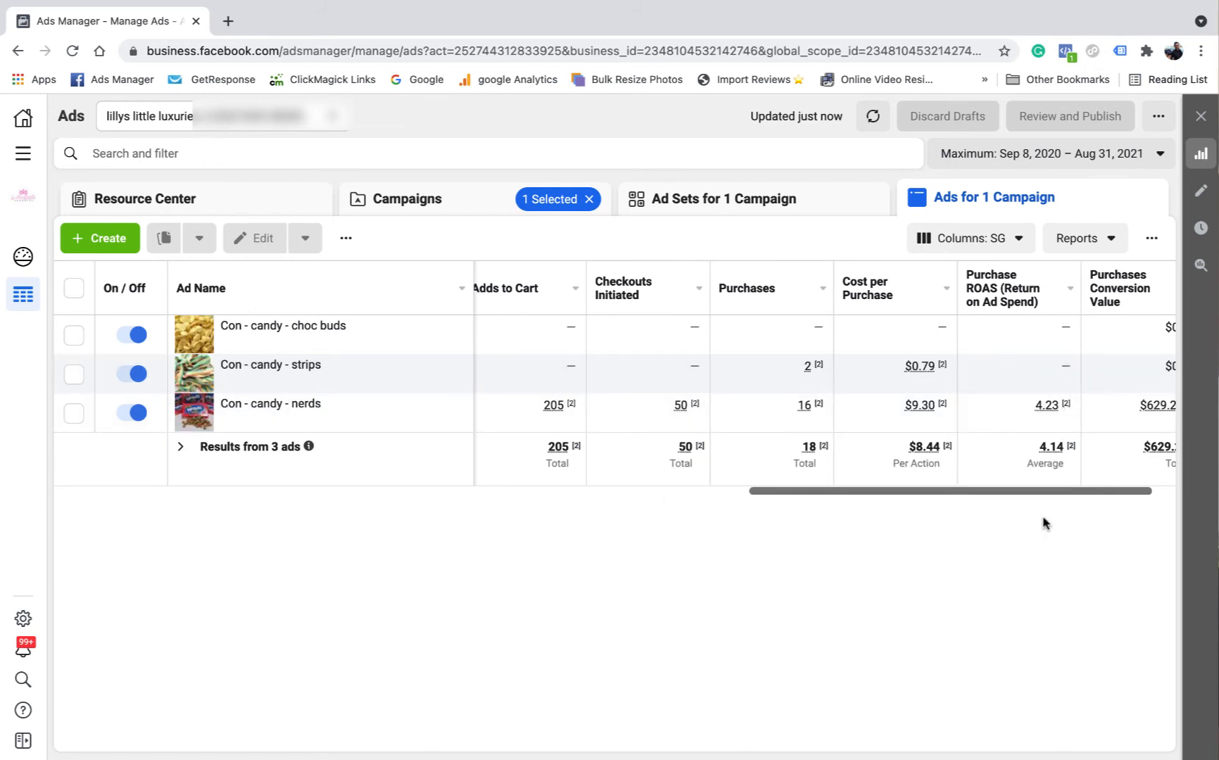
left_click_drag(995, 495, 302, 366)
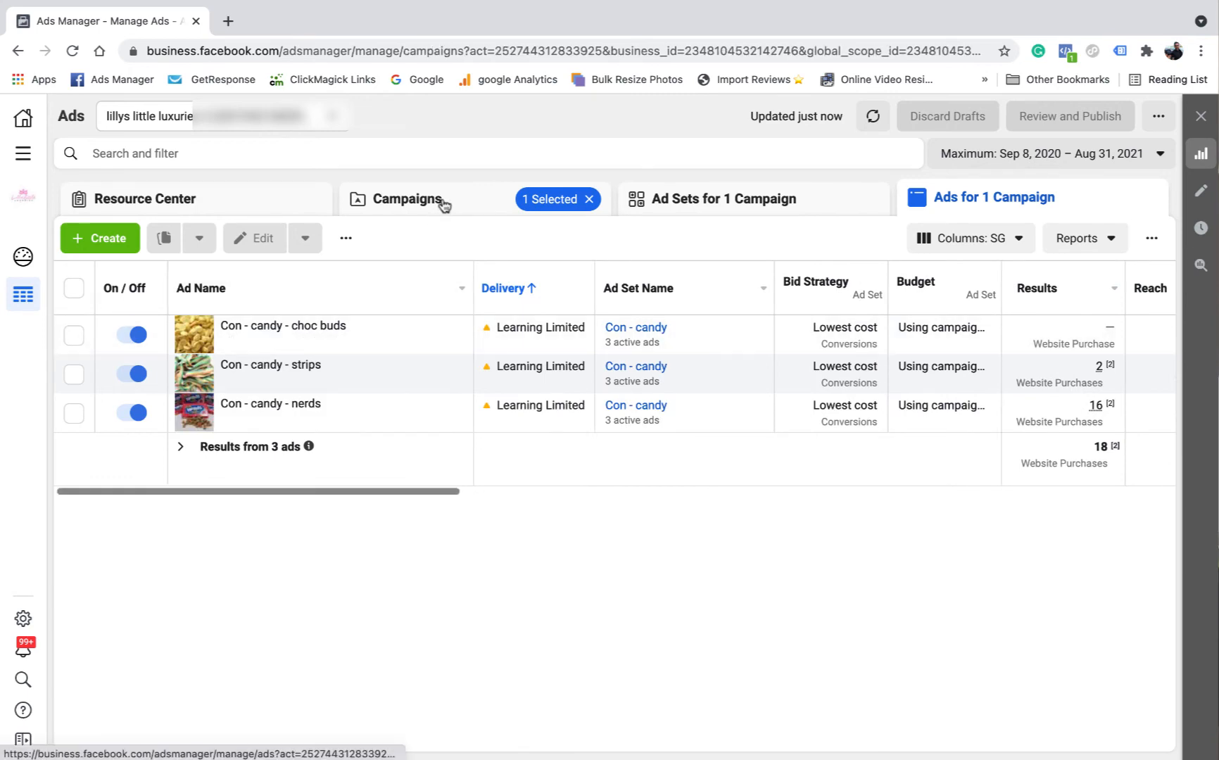
Deselect Copy 2, select Con - lollies to compare its cost per result and amount spent with Con - candy, and clear the selection.
left_click(443, 203)
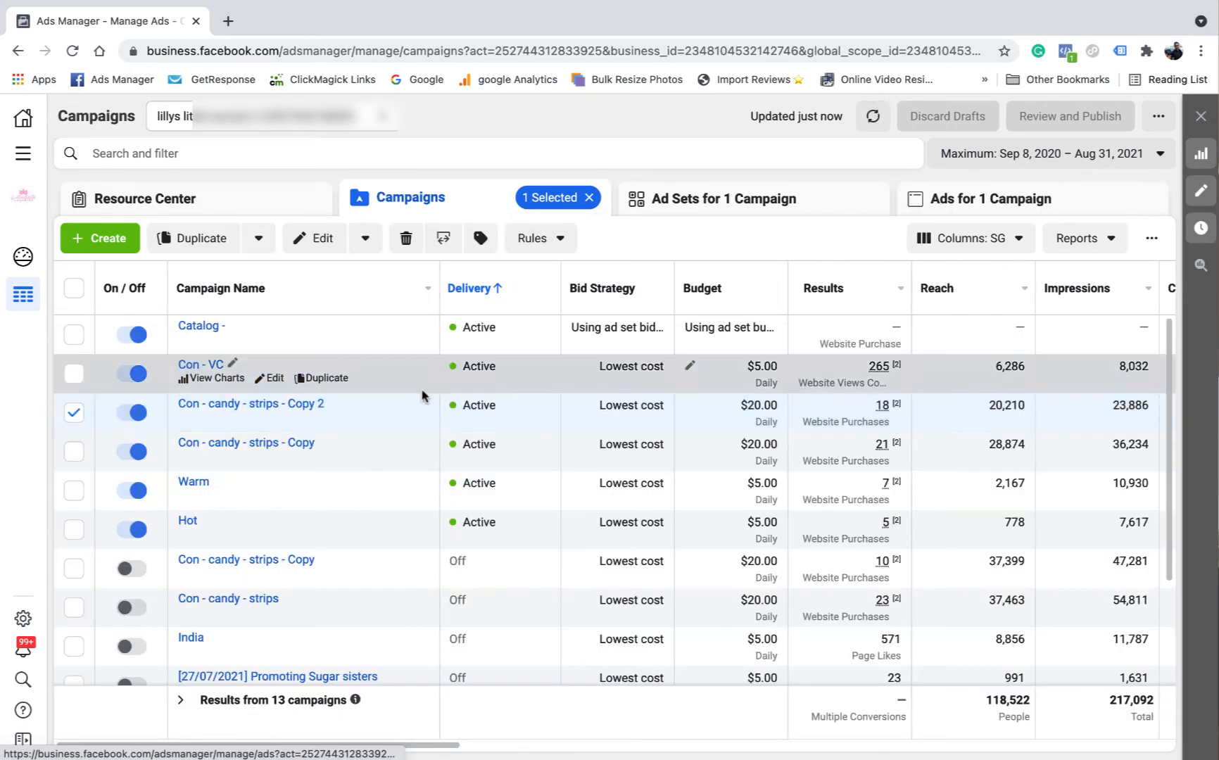
scroll(553, 423, "down", 1)
left_click(75, 389)
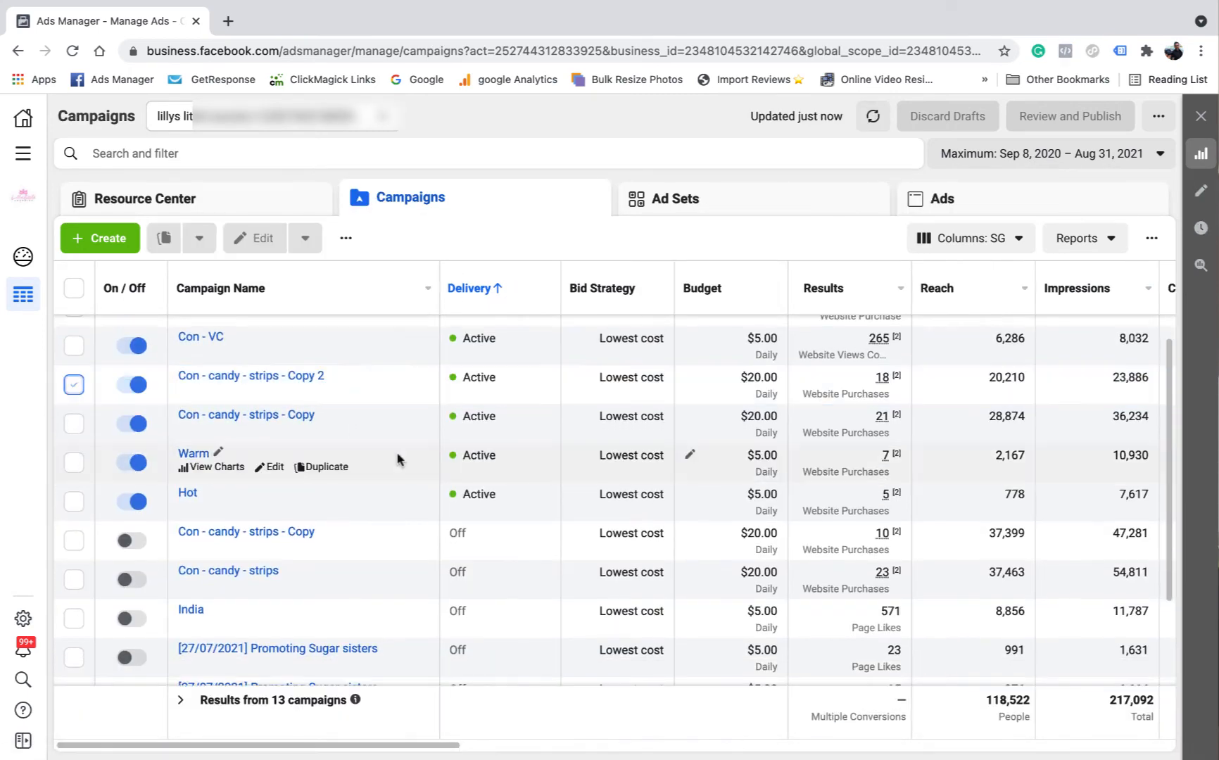
scroll(396, 461, "down", 3)
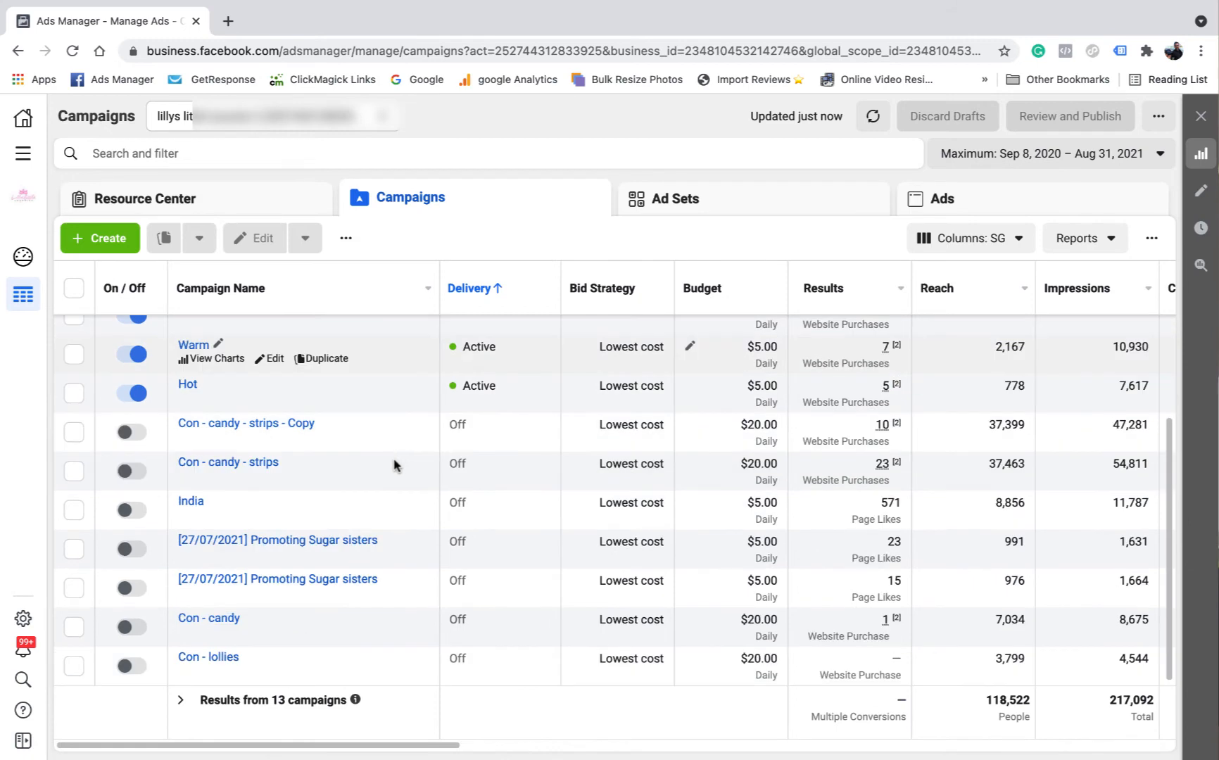
left_click(74, 665)
left_click_drag(286, 743, 405, 750)
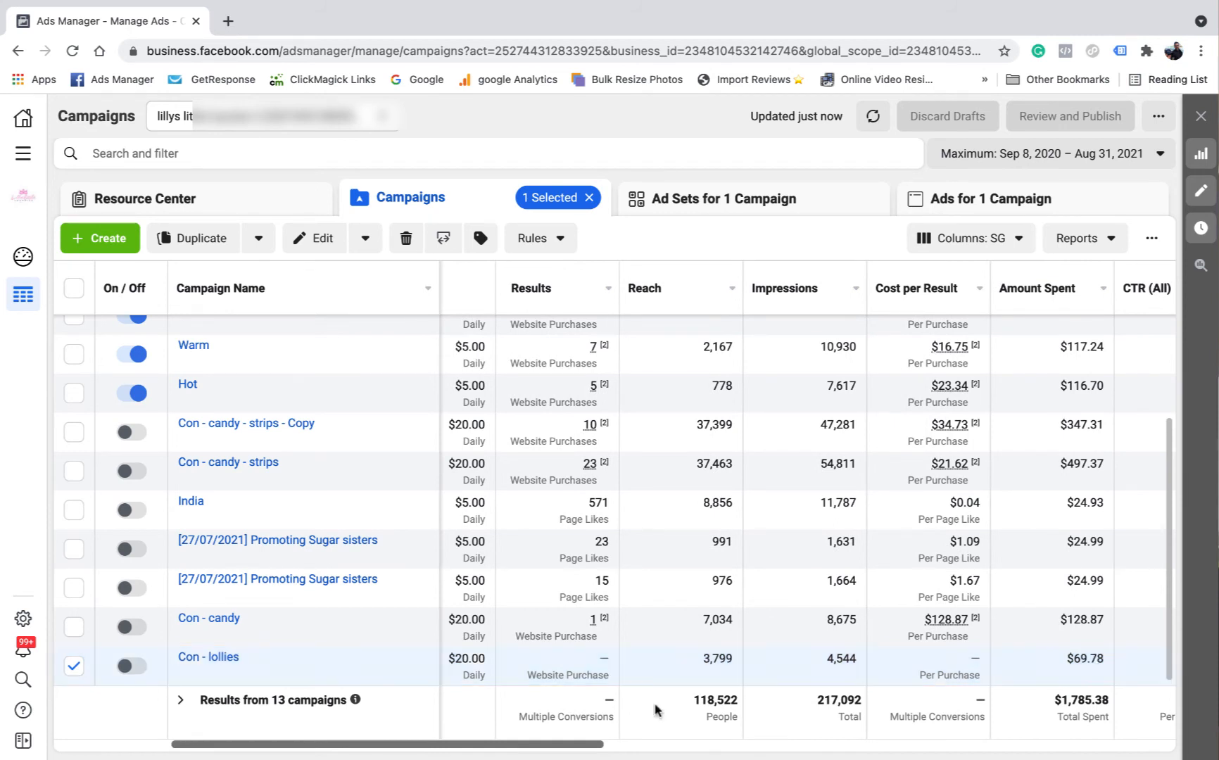
mouse_move(590, 744)
left_mouse_down()
mouse_move(536, 746)
mouse_move(612, 745)
left_mouse_up()
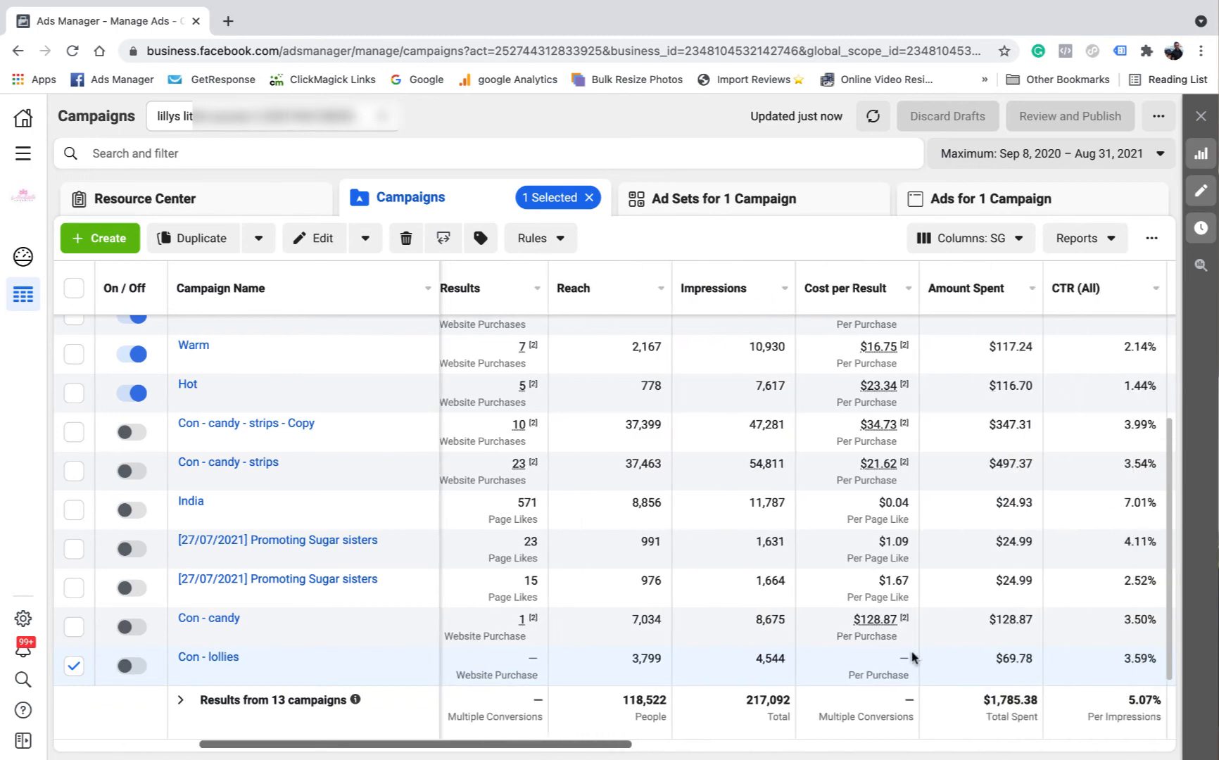
mouse_move(885, 623)
left_click_drag(600, 746, 531, 744)
left_click(74, 666)
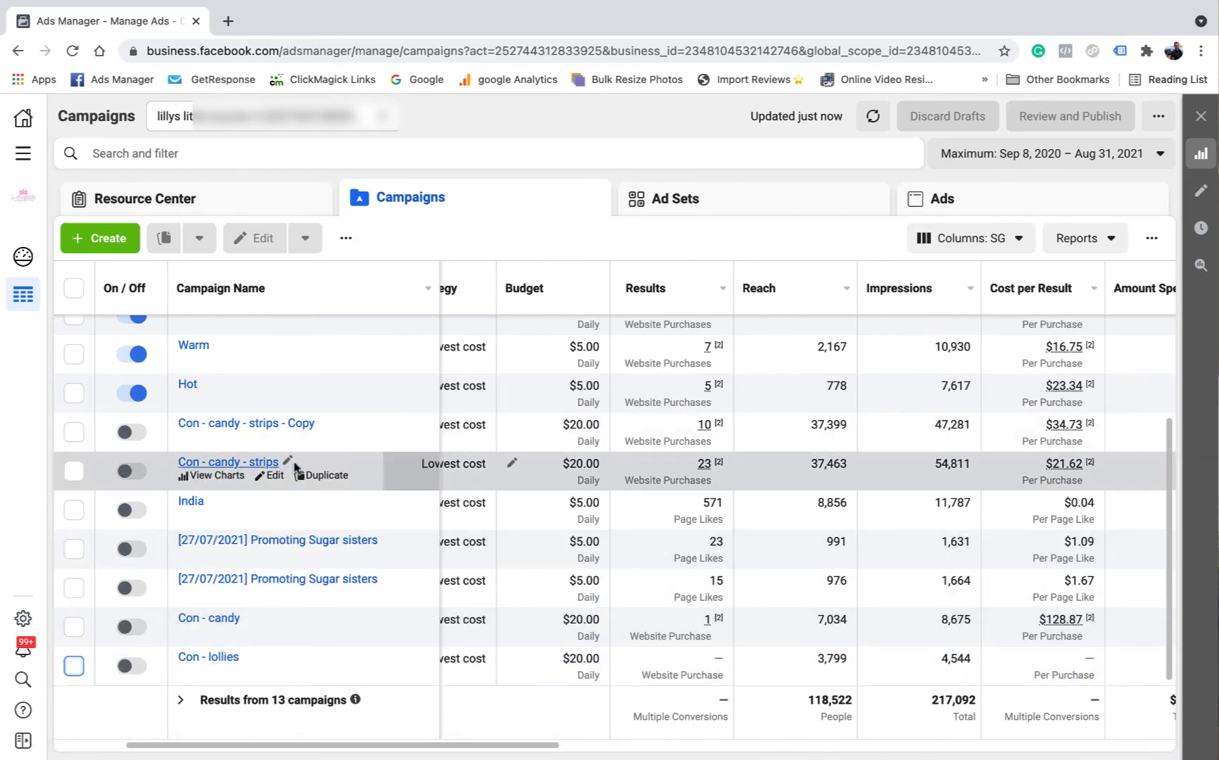
Select Con - candy - strips, compare its results, cost per result and amount spent with its switched-off Copy, and deselect it.
left_click(74, 471)
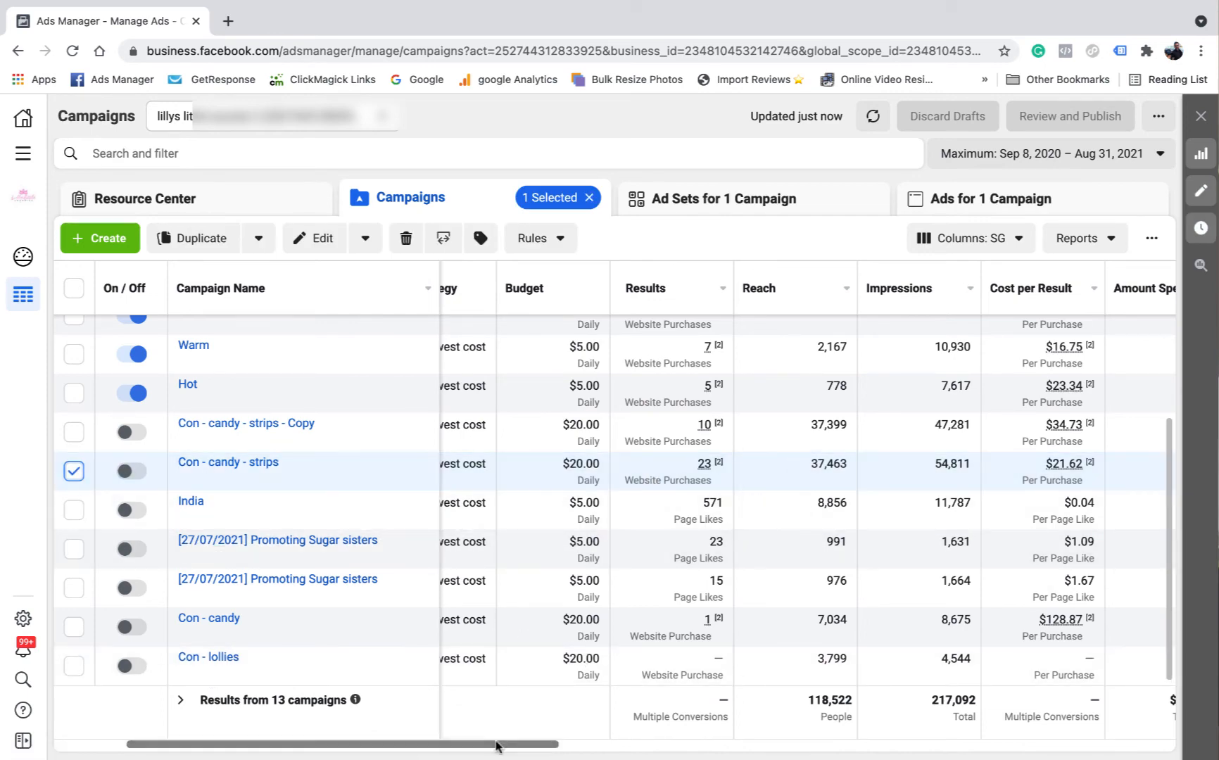
left_click_drag(497, 744, 562, 746)
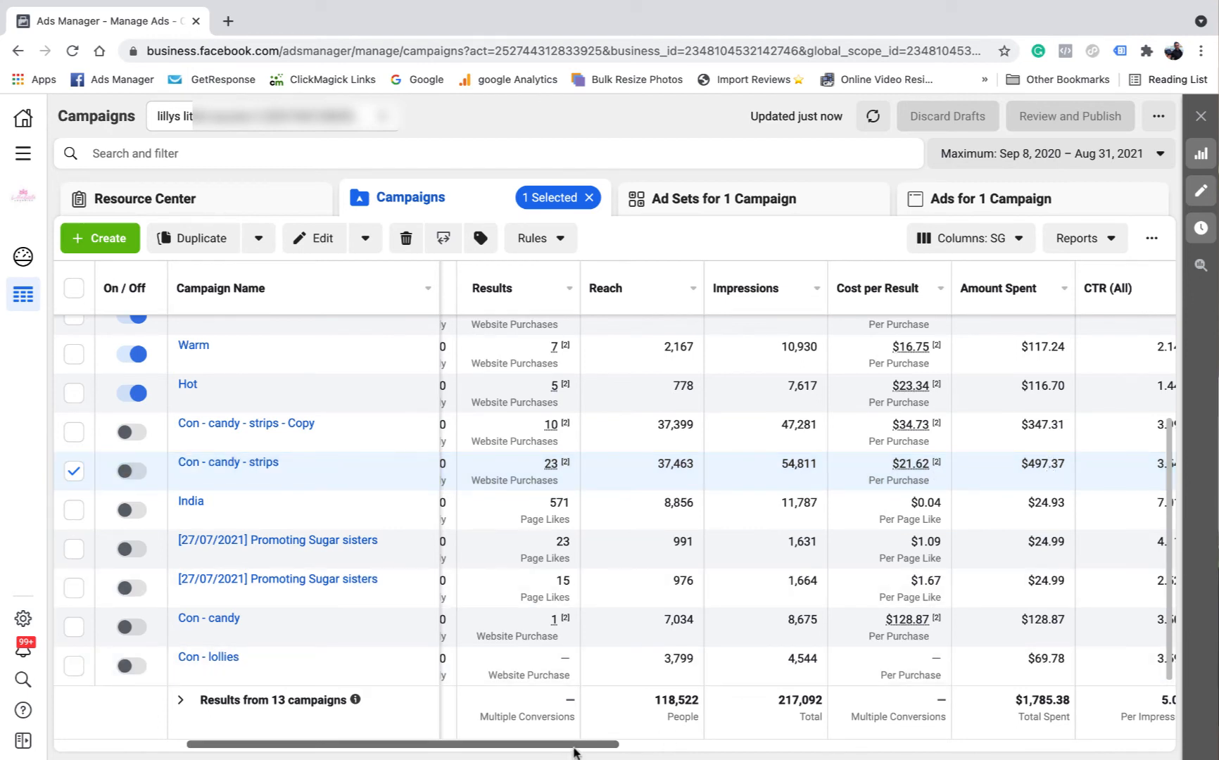
left_click_drag(567, 748, 529, 746)
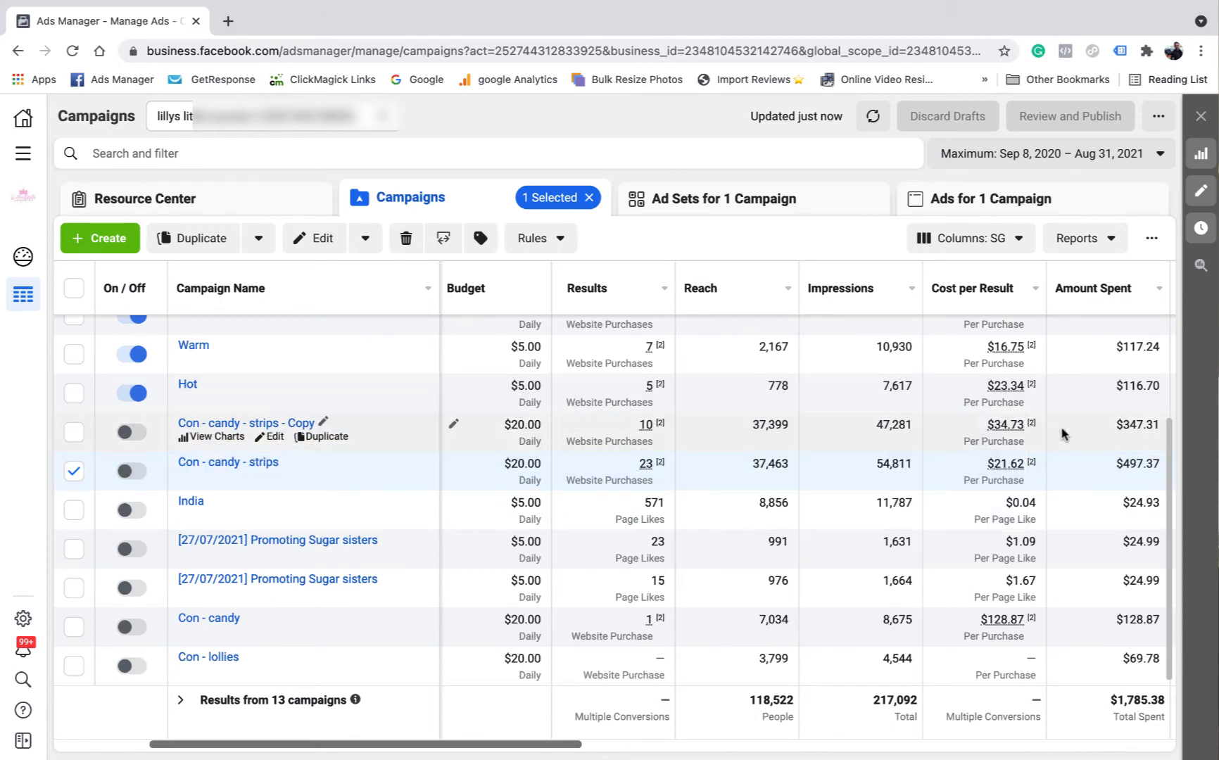
left_click(74, 470)
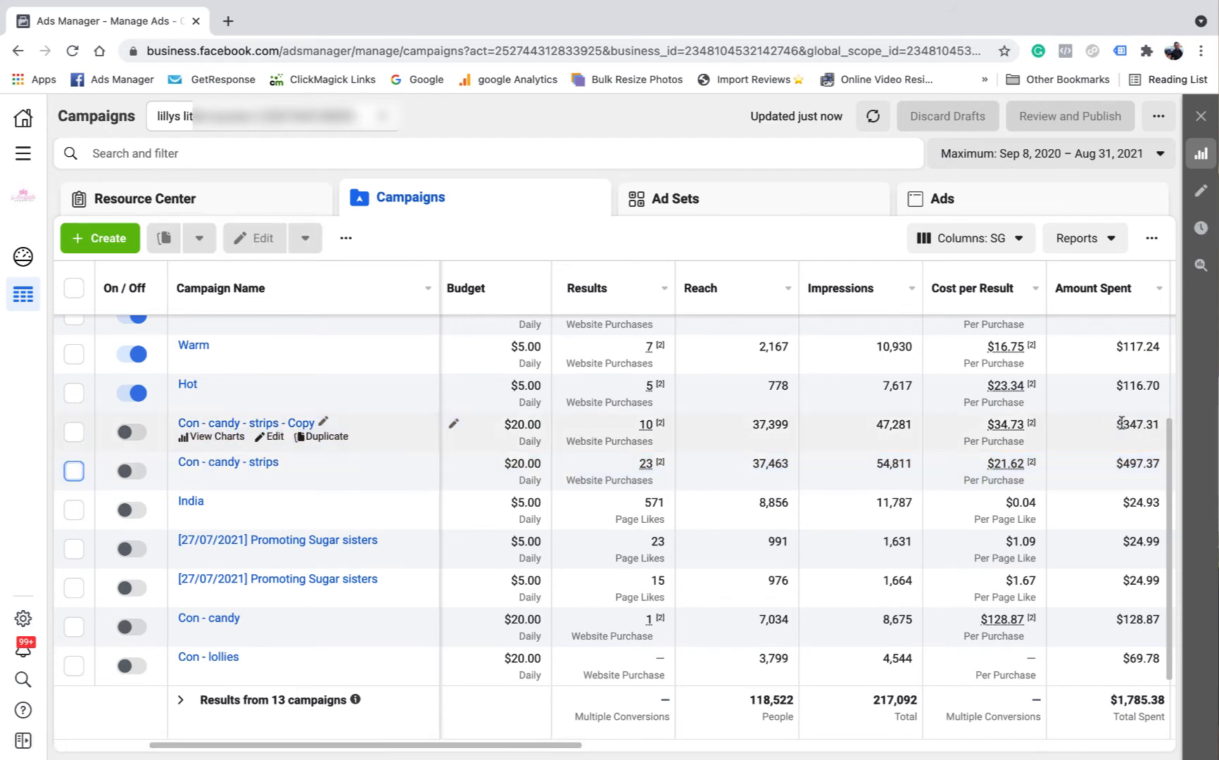
mouse_move(1030, 427)
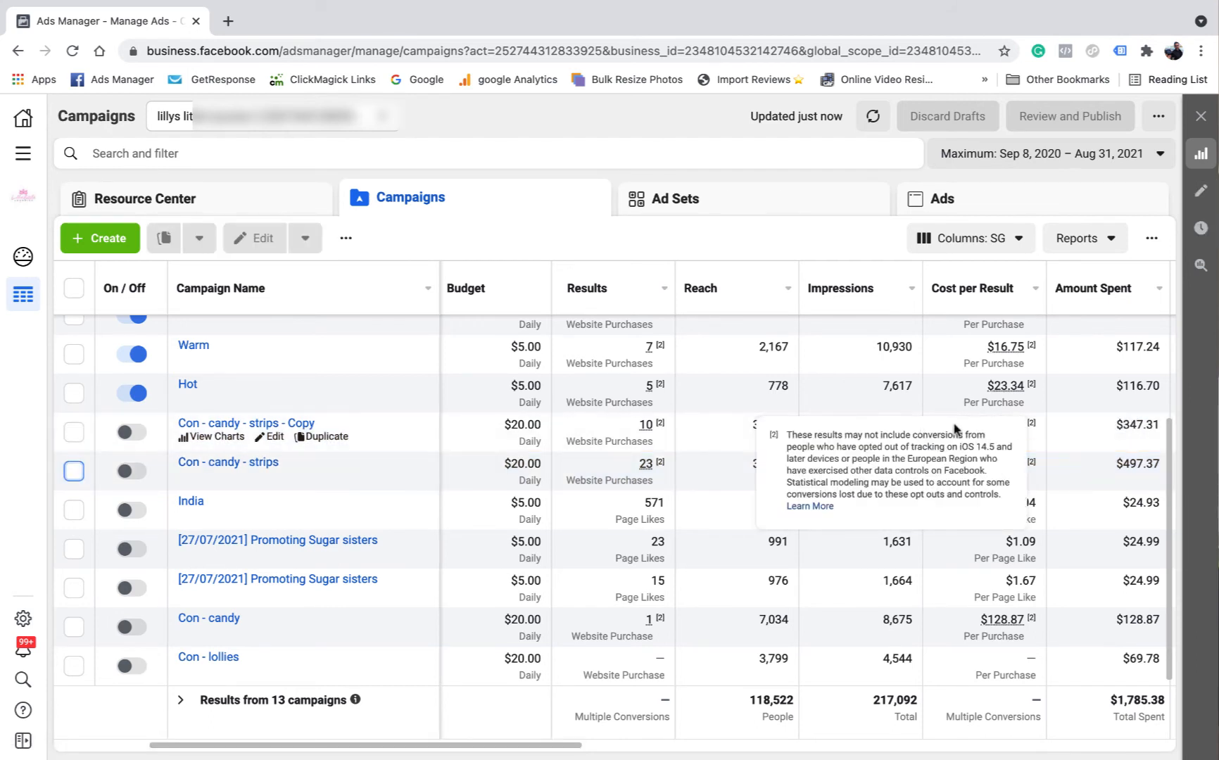
mouse_move(623, 435)
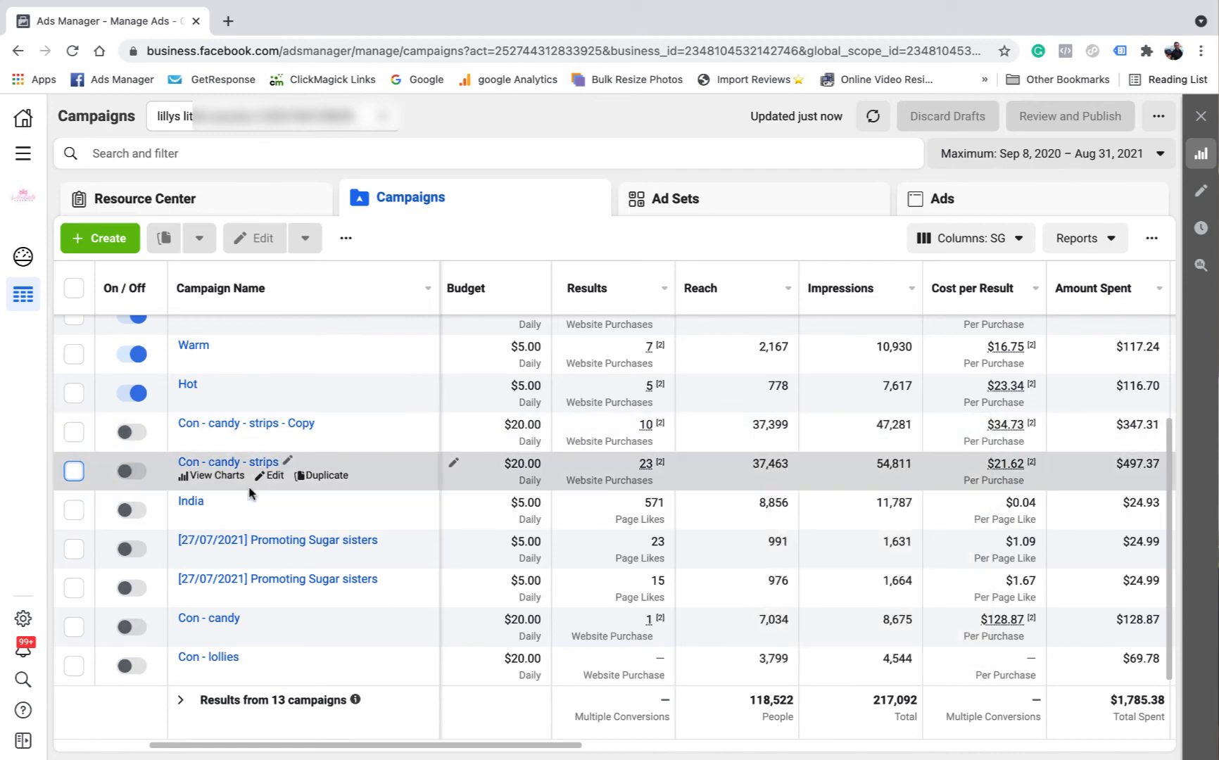
Compare the active and switched-off candy campaigns' lifetime results, cost per result and amount spent.
scroll(77, 478, "up", 2)
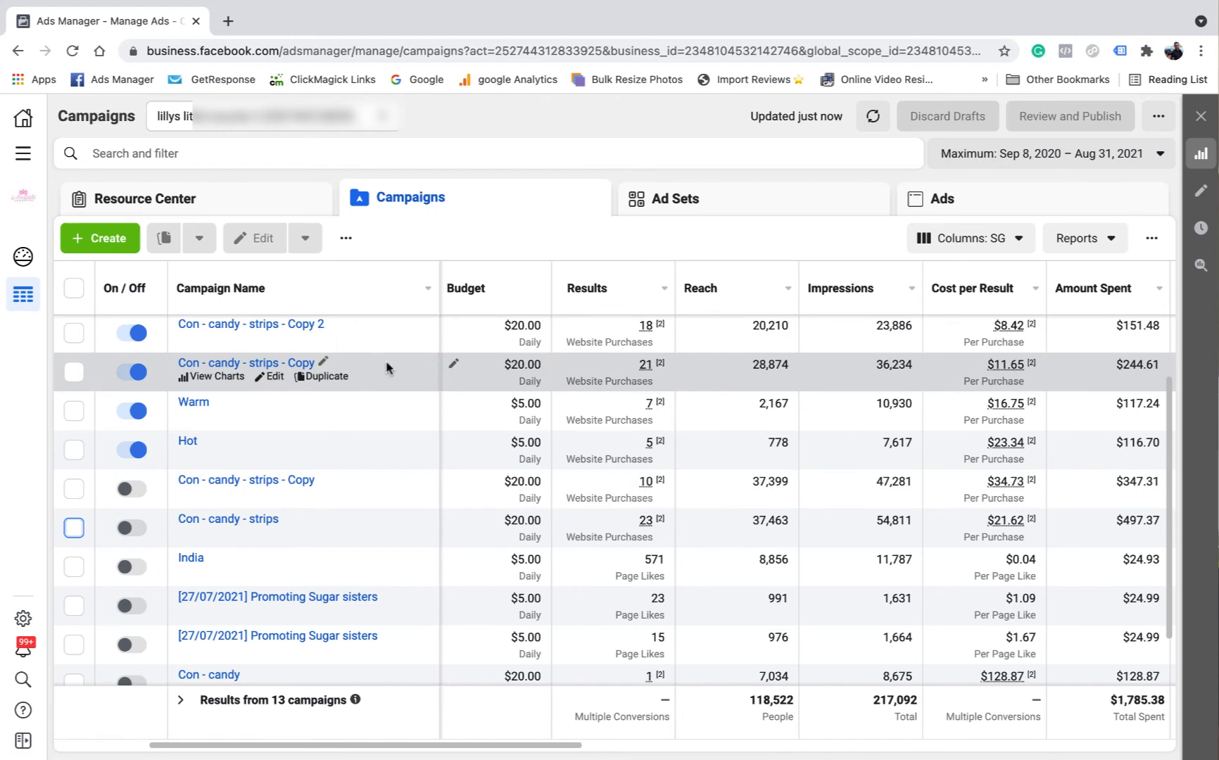
scroll(376, 558, "down", 1)
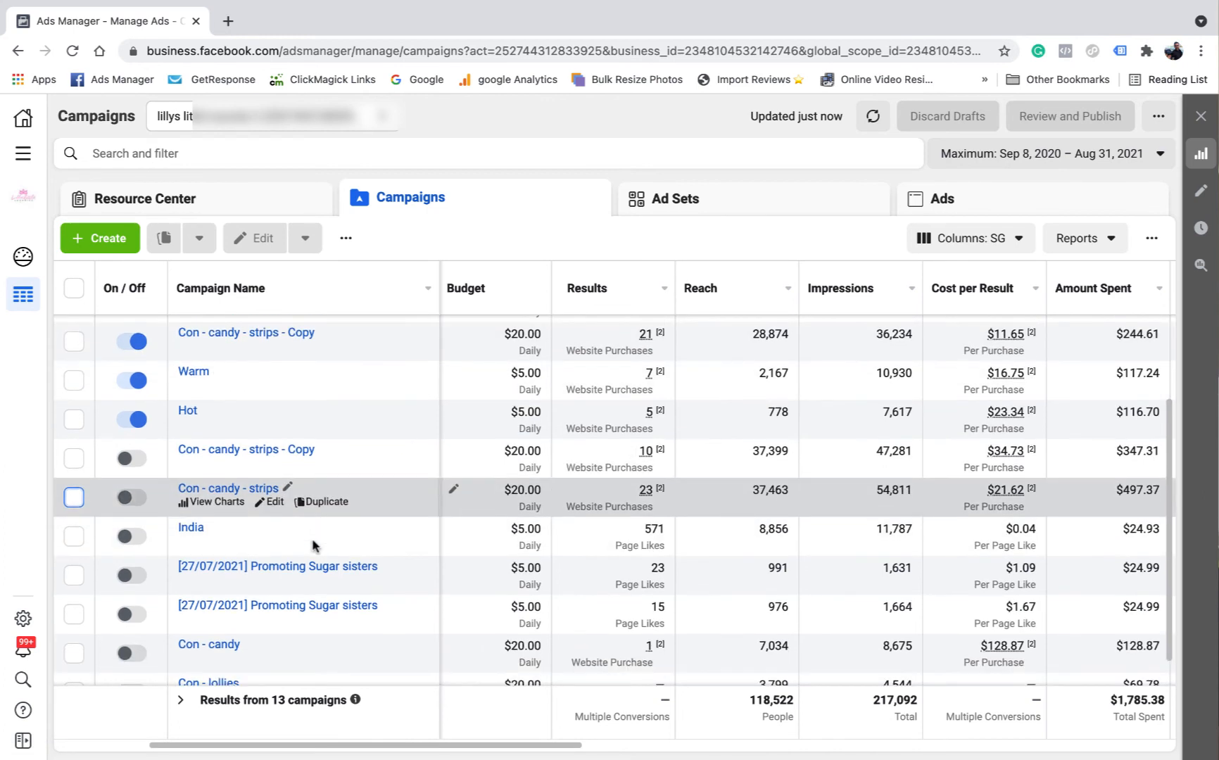
scroll(422, 496, "down", 1)
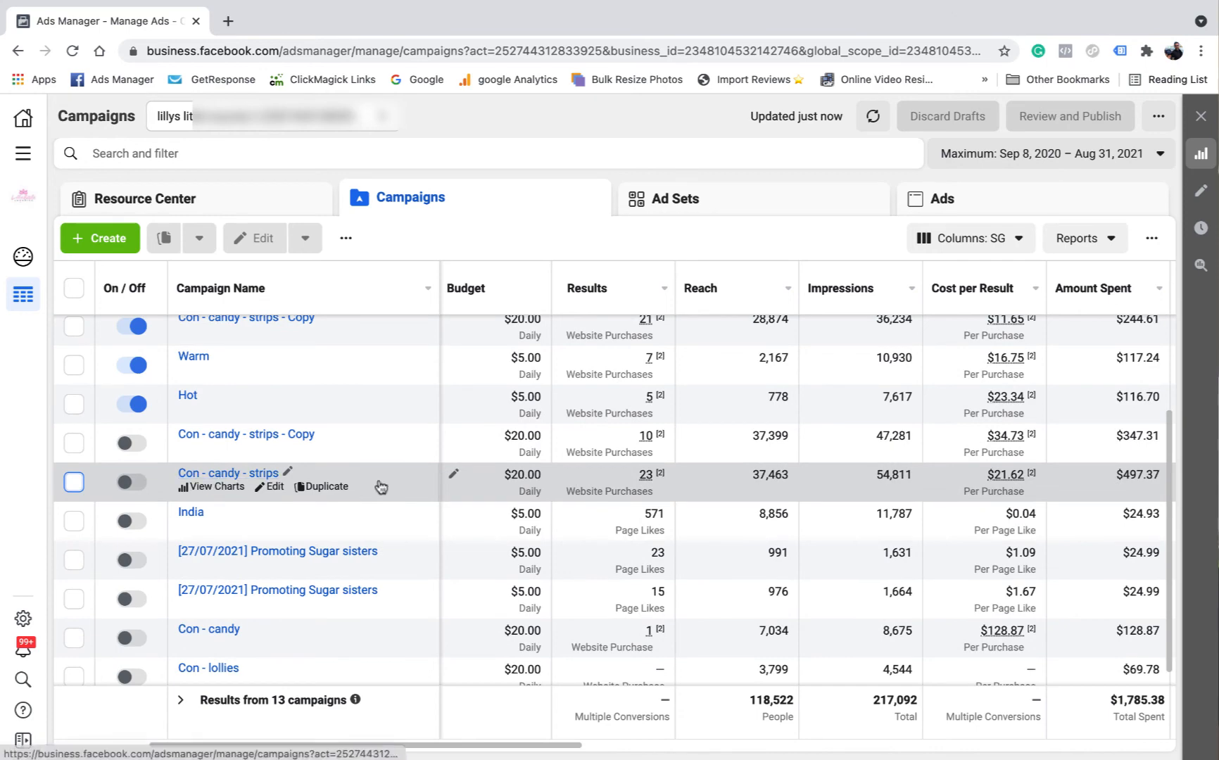
scroll(663, 484, "down", 1)
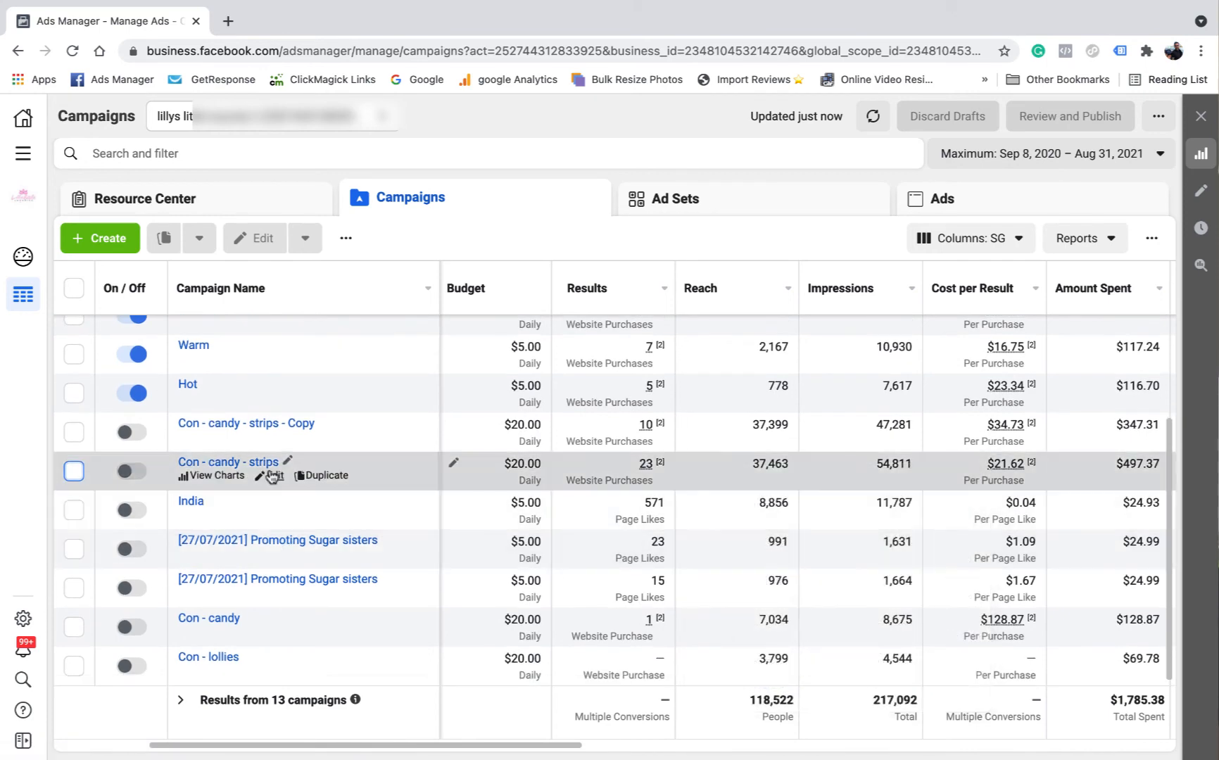
scroll(279, 472, "up", 3)
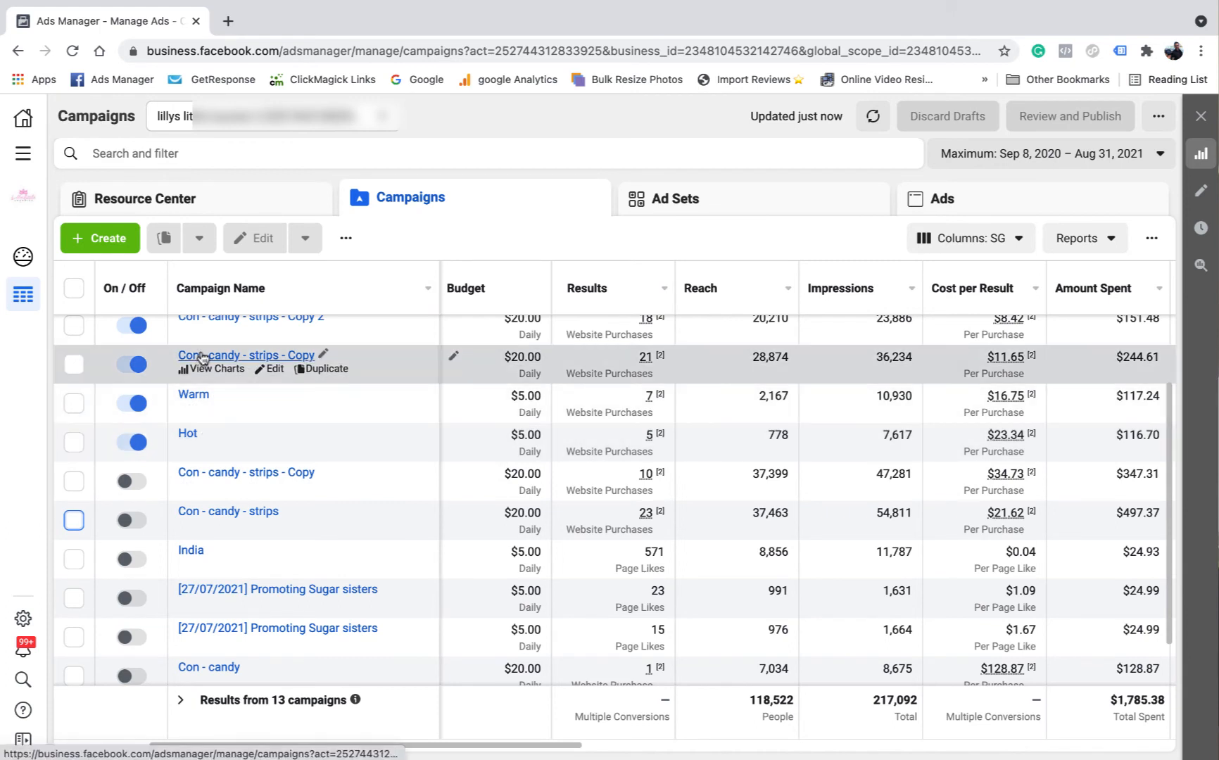
Select the active Con - candy - strips - Copy and Copy 2 campaigns, compare their purchases, cost per purchase and ROAS, and clear the selection.
scroll(265, 372, "up", 3)
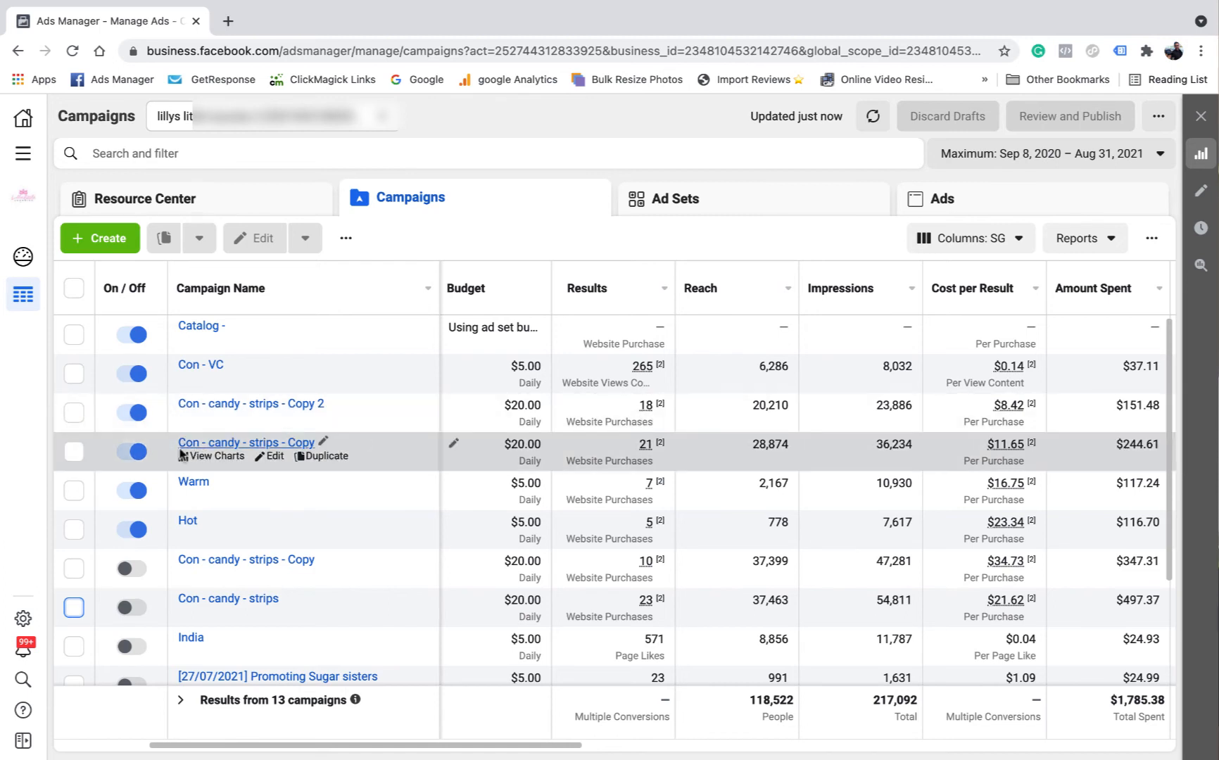
left_click(74, 451)
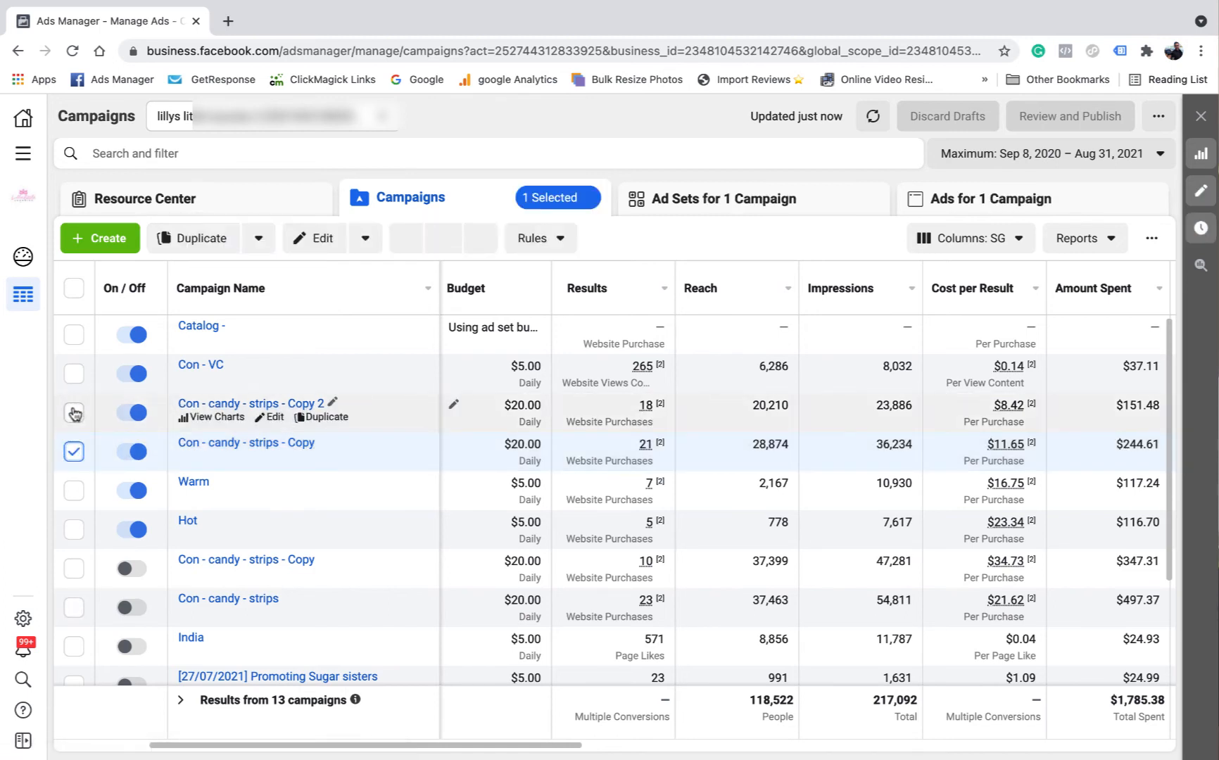
left_click(74, 413)
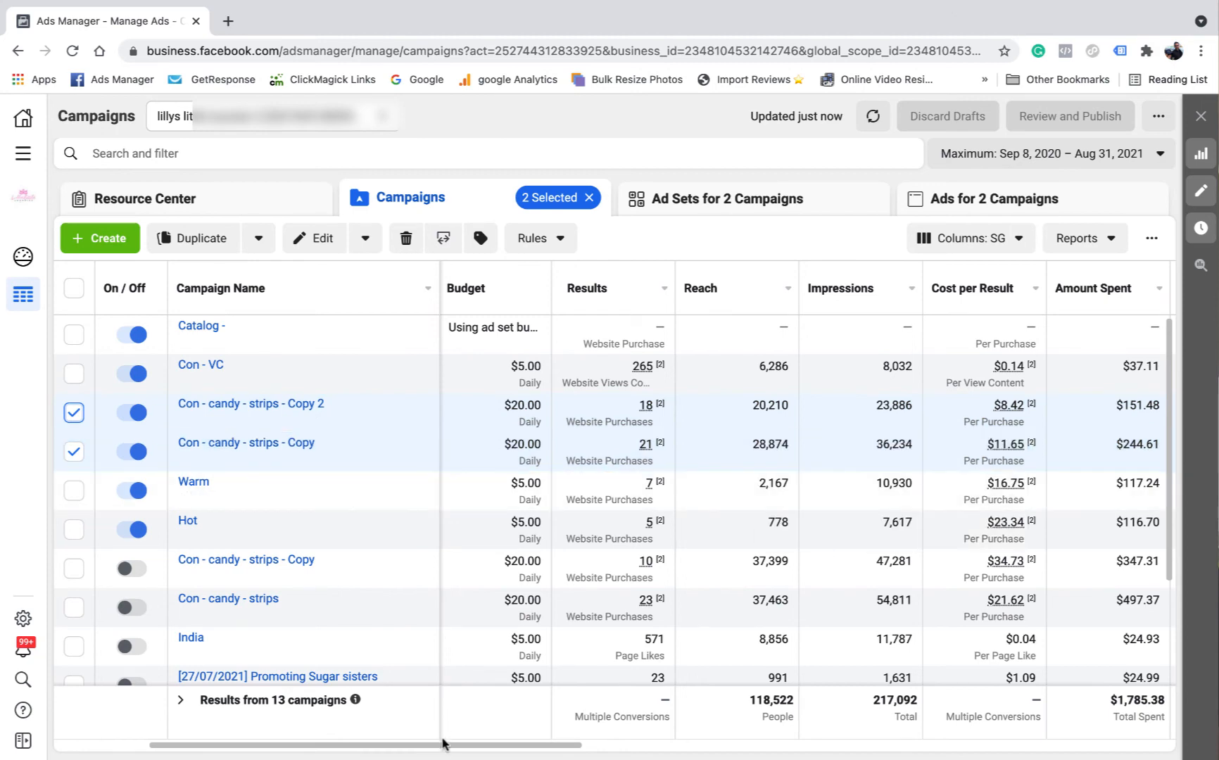
left_click_drag(442, 743, 1026, 744)
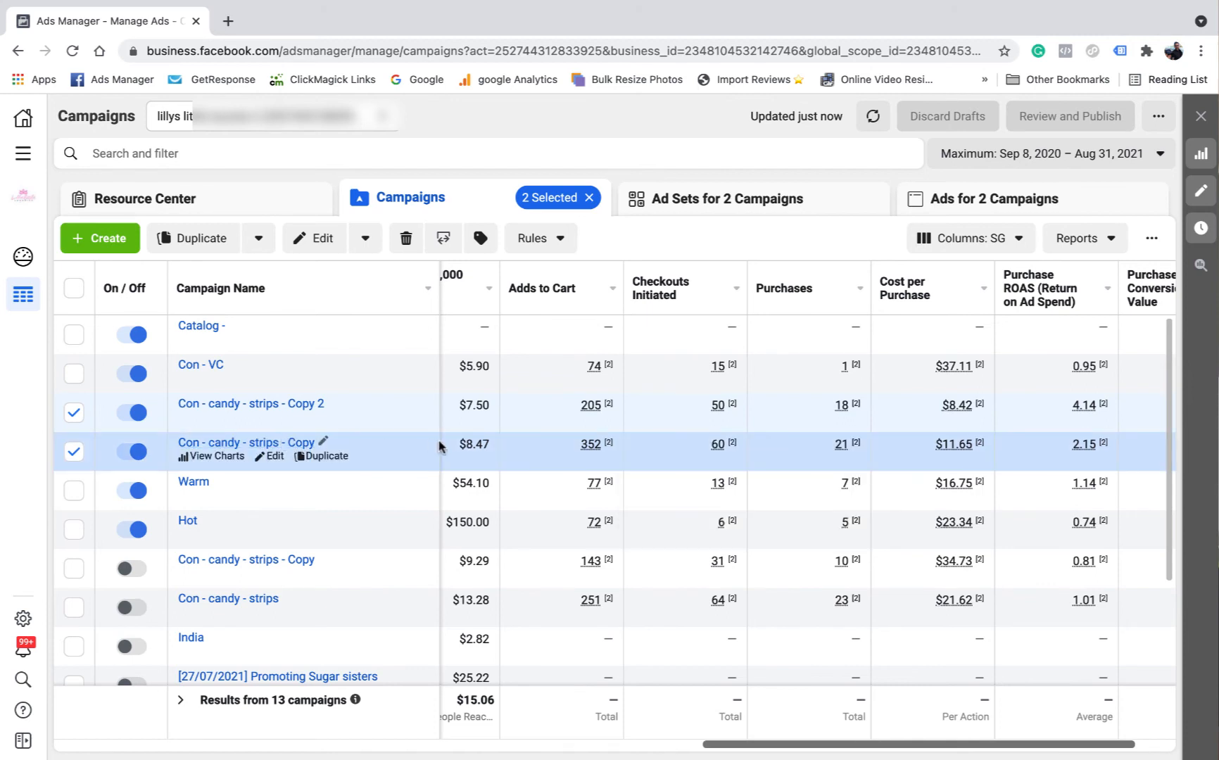
mouse_move(1102, 404)
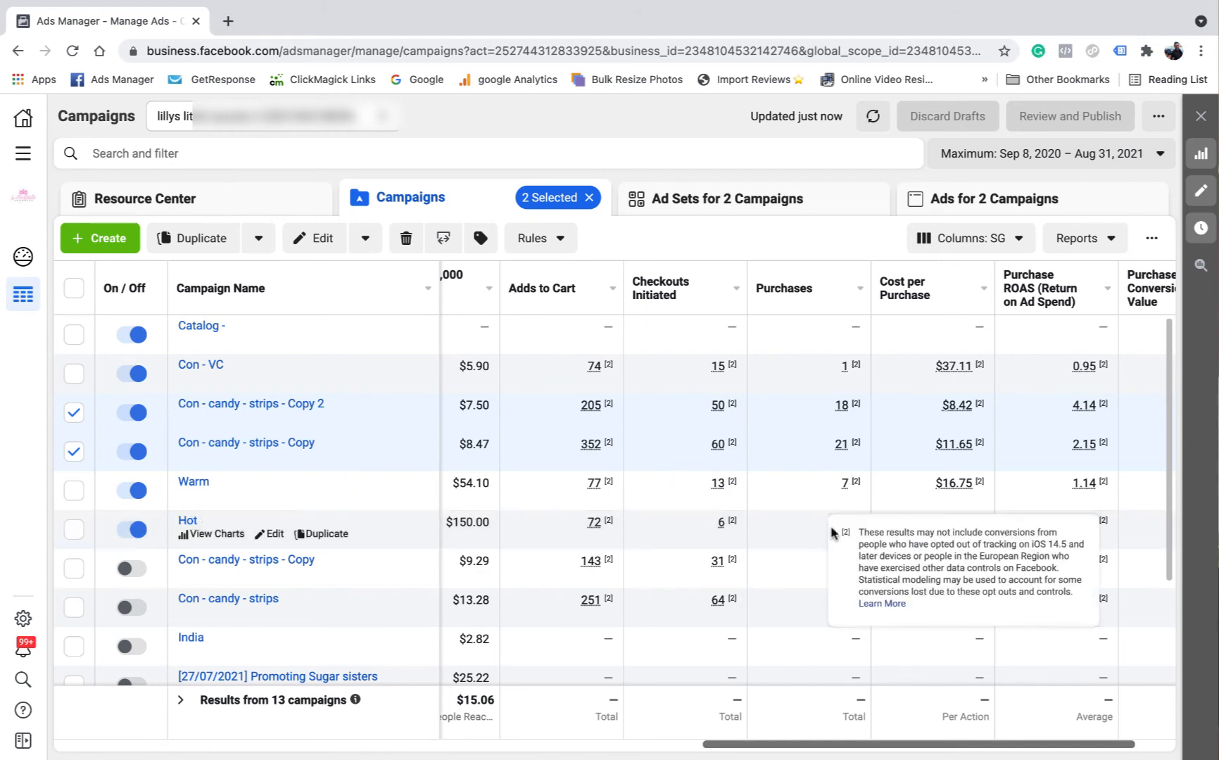
left_click(73, 451)
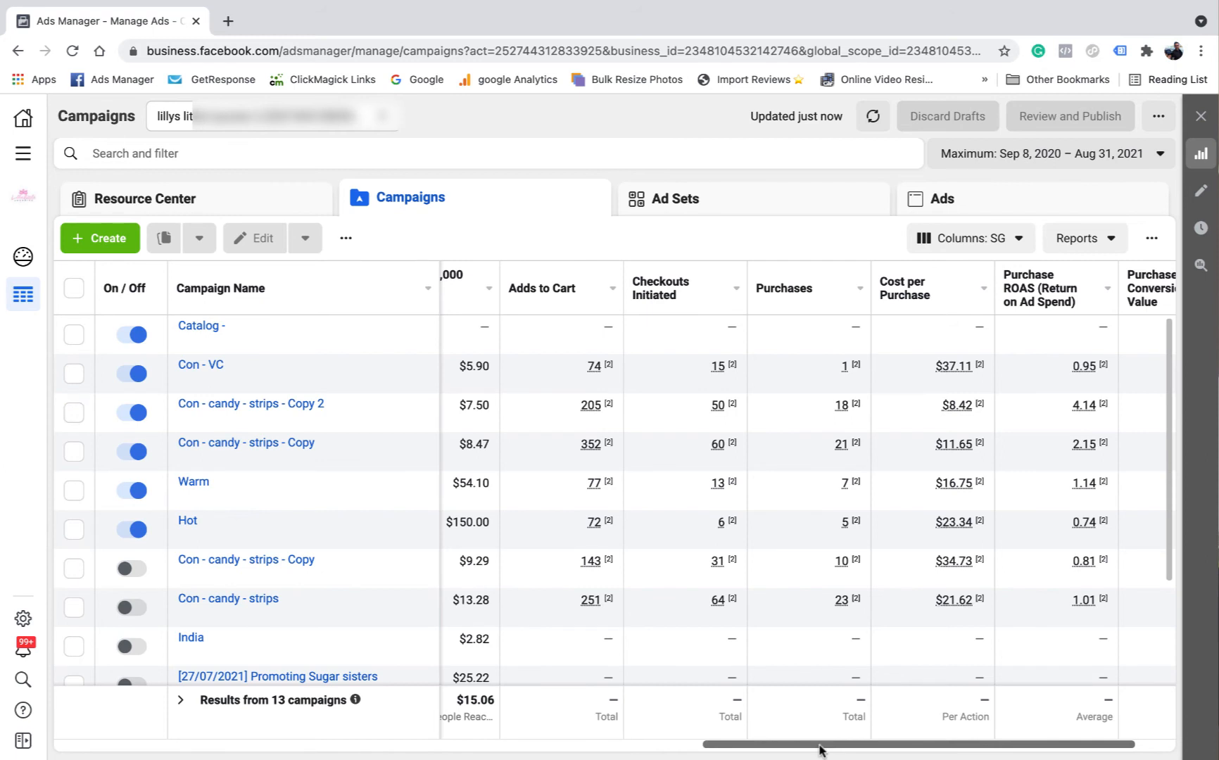
Compare the results and cost per result of the active Con - candy - strips - Copy and Copy 2 campaigns.
left_click_drag(820, 750, 292, 724)
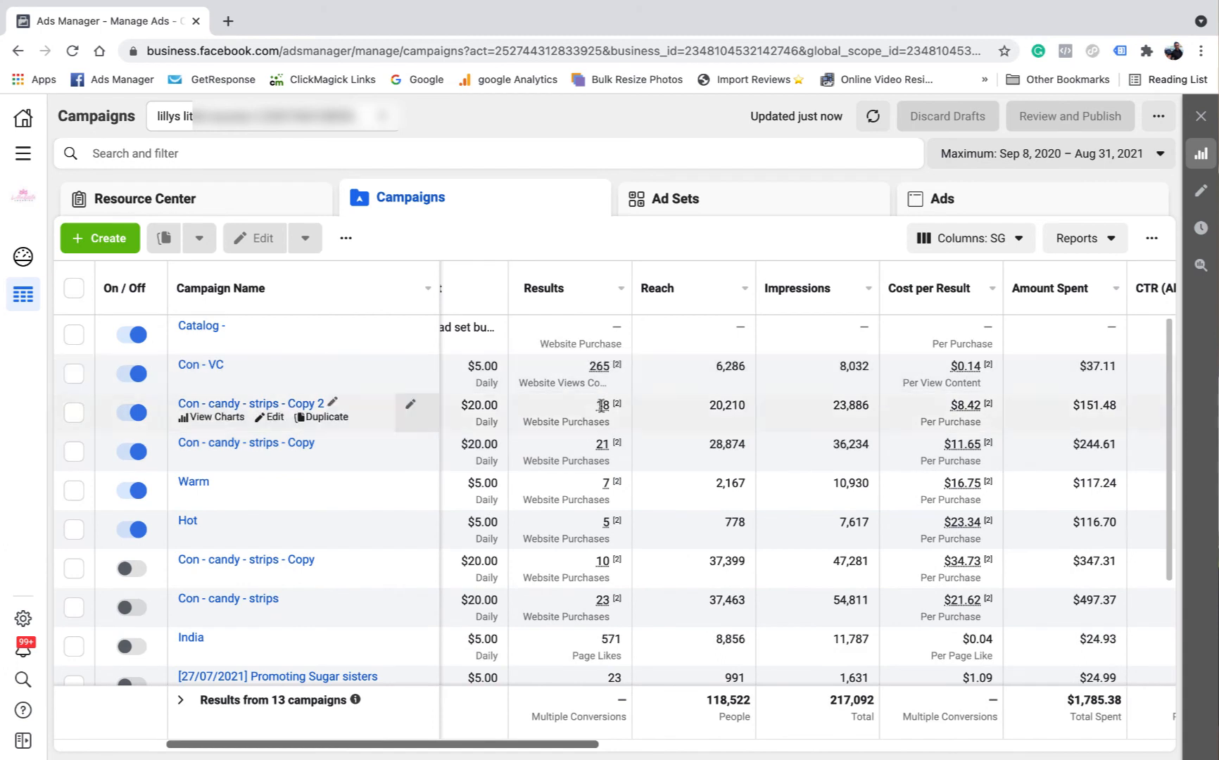
left_click_drag(575, 746, 567, 748)
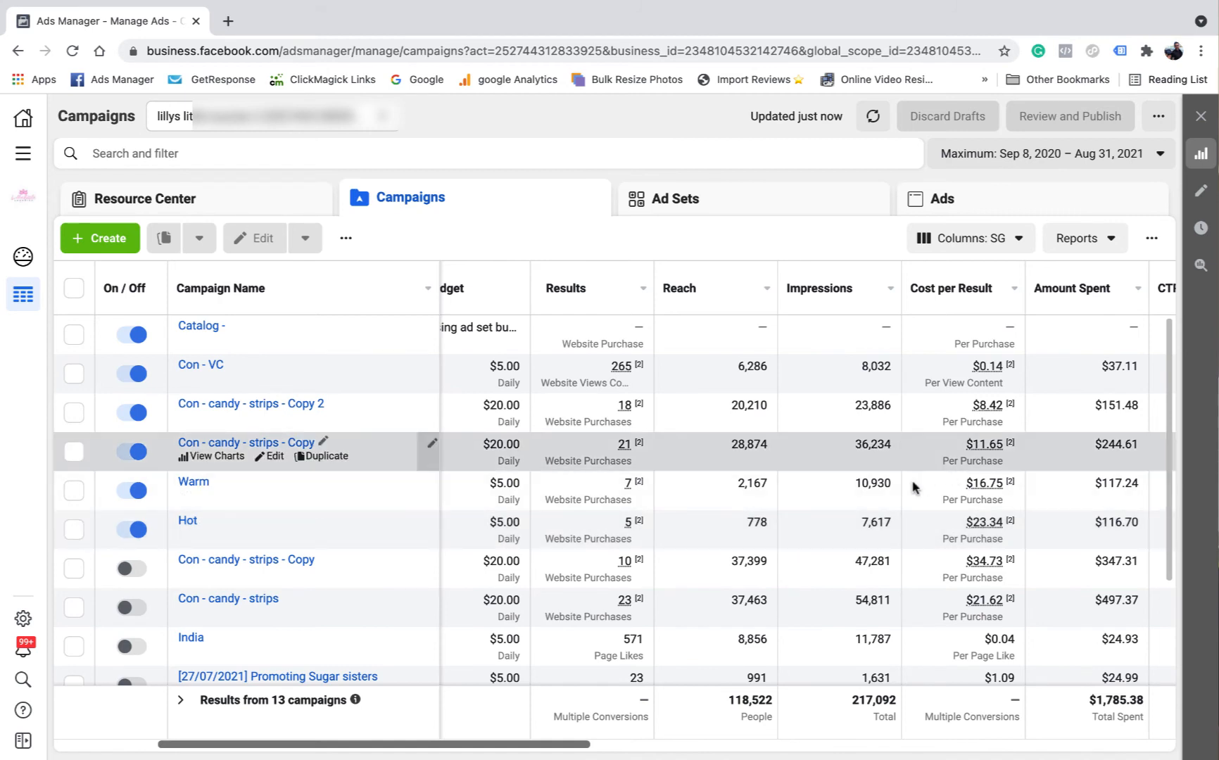
mouse_move(985, 445)
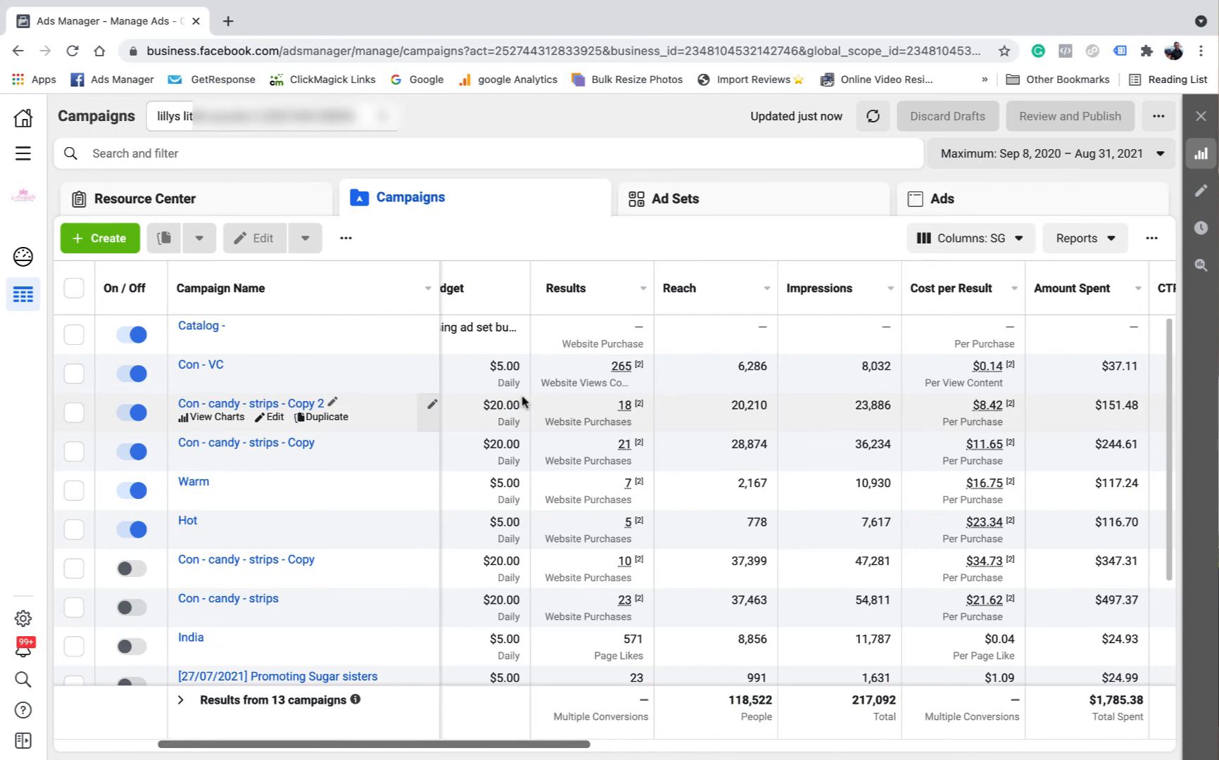
Review all campaigns' purchases, cost per purchase, ROAS and purchases conversion value, and return to their delivery, budget and results.
left_click_drag(555, 746, 993, 747)
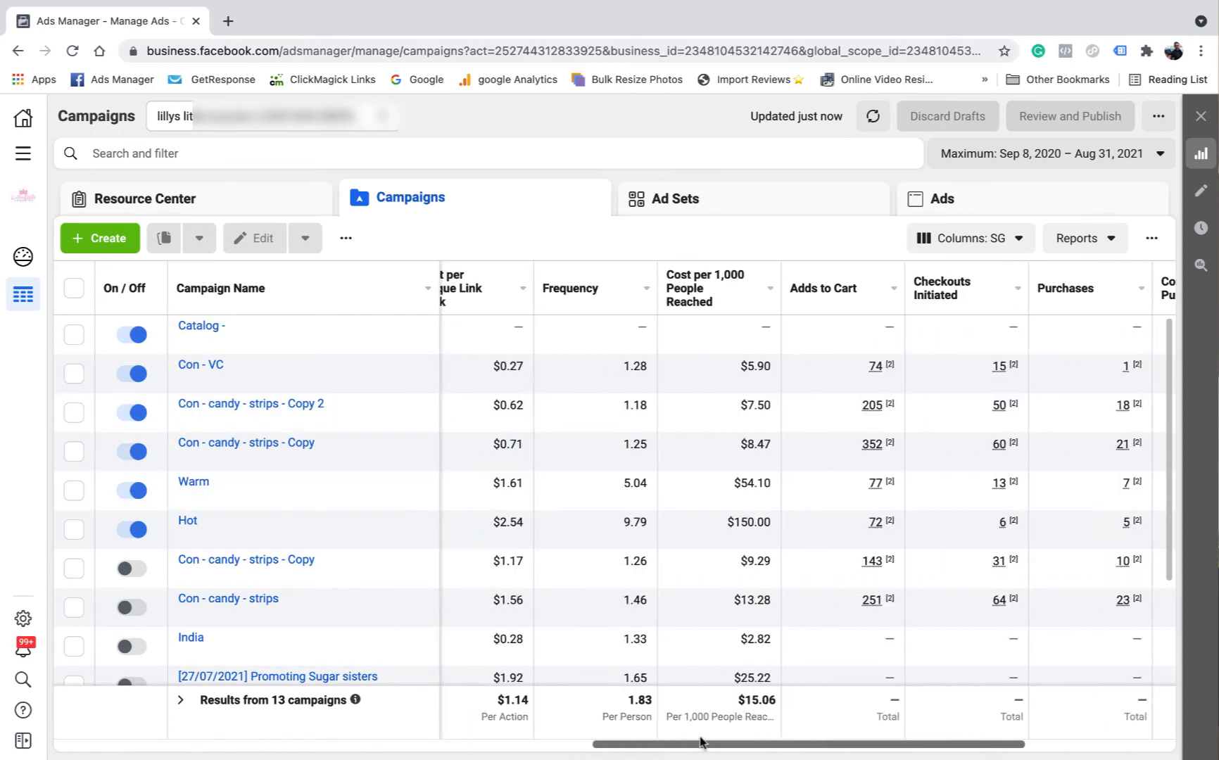
left_click_drag(700, 741, 361, 745)
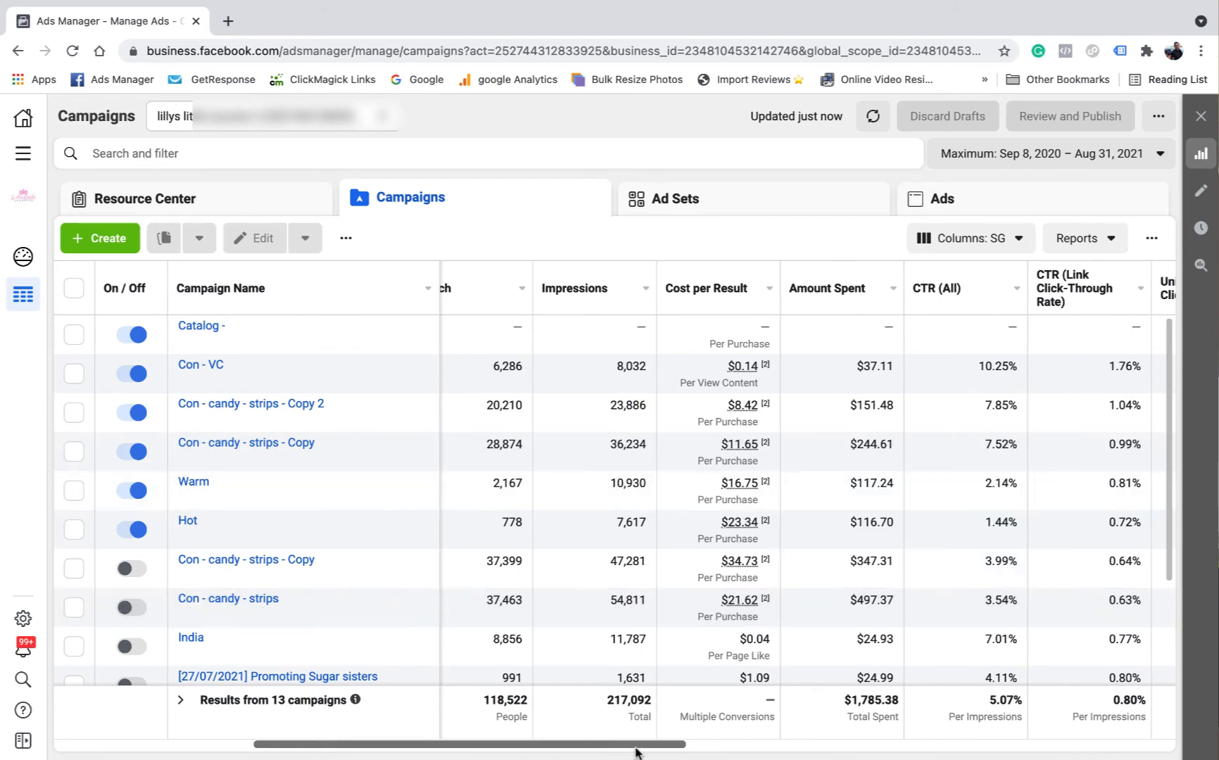
left_click_drag(635, 752, 1045, 750)
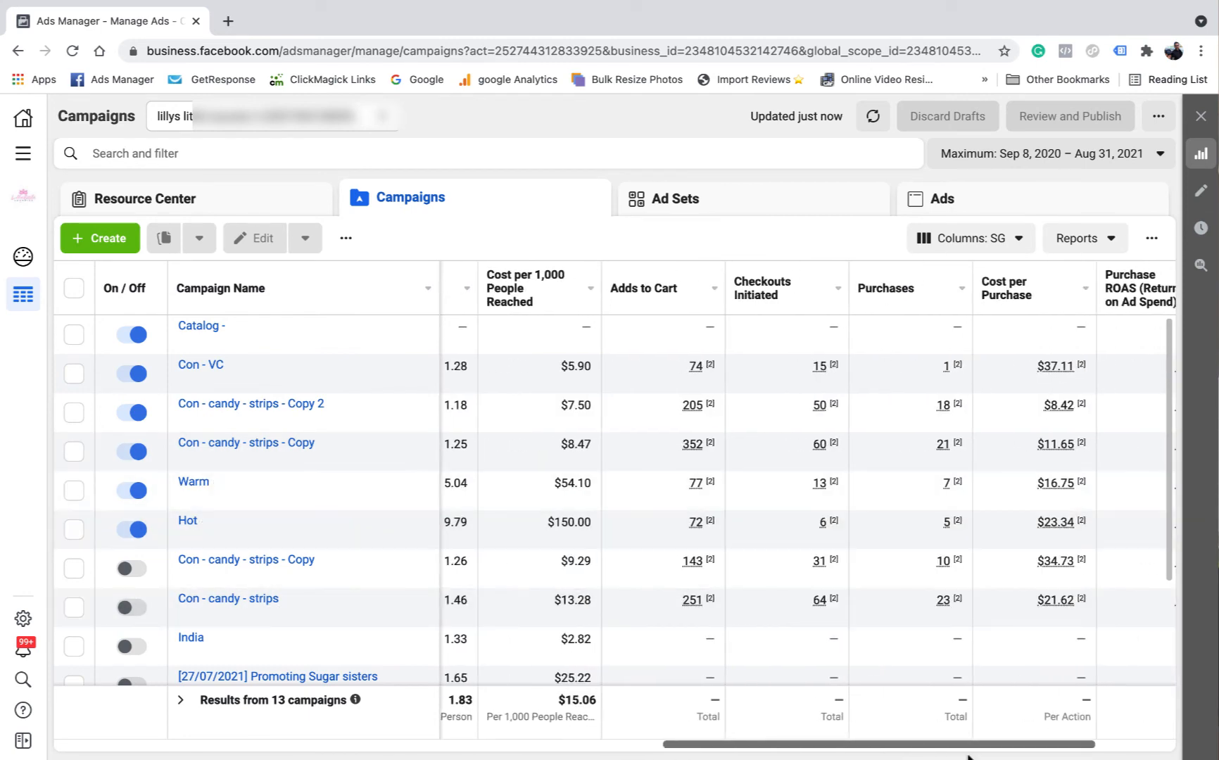
left_click_drag(968, 751, 1042, 750)
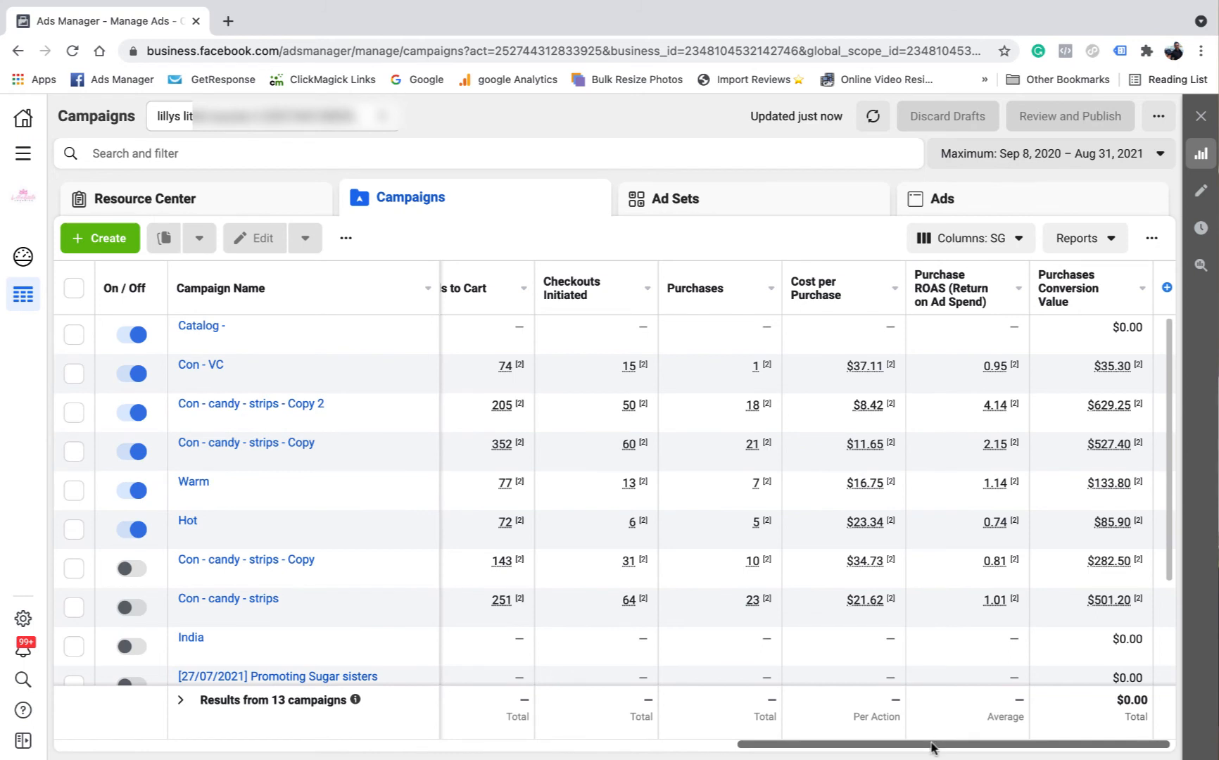
left_click_drag(931, 745, 935, 745)
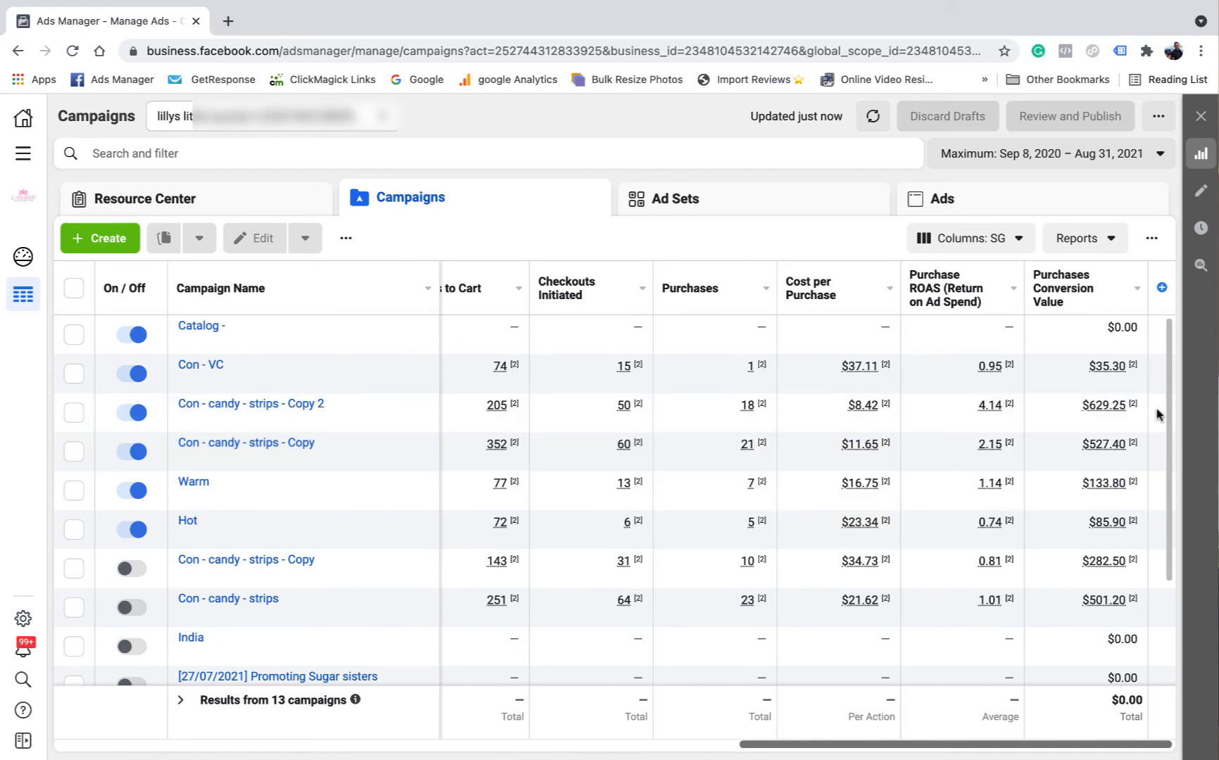
left_click_drag(1055, 744, 495, 709)
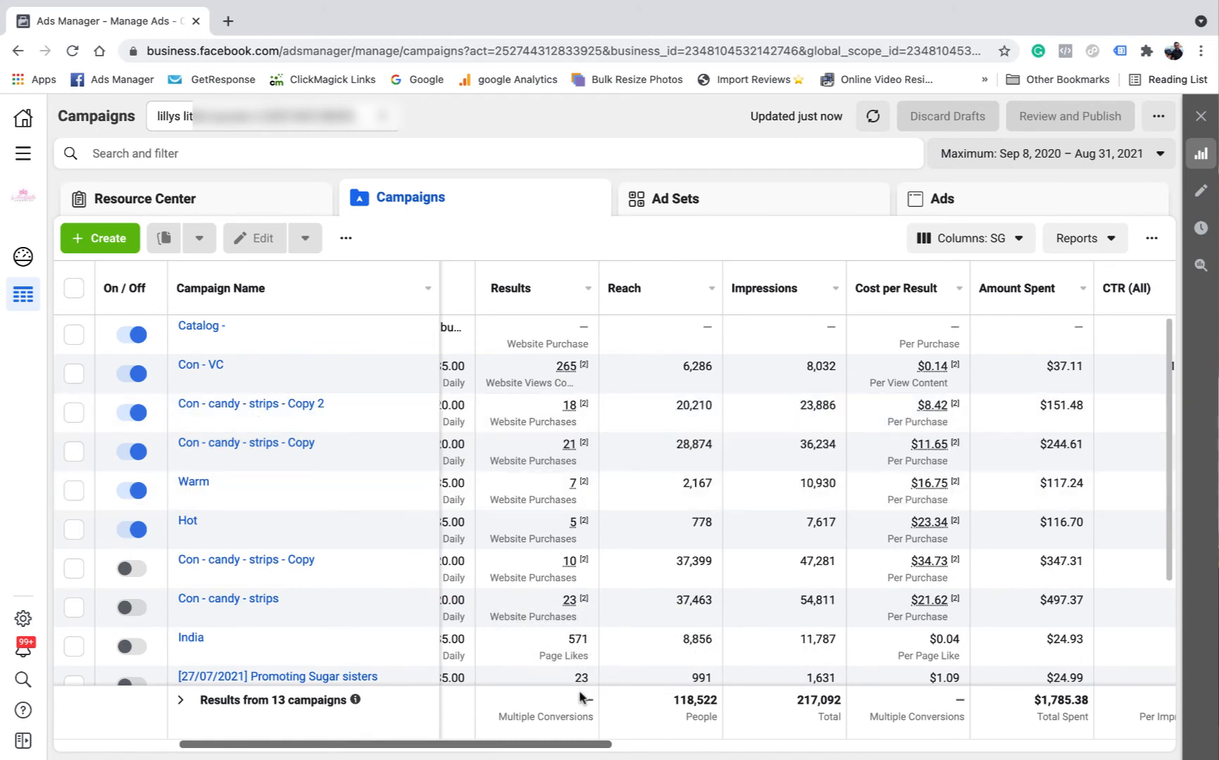
left_click_drag(571, 739, 489, 739)
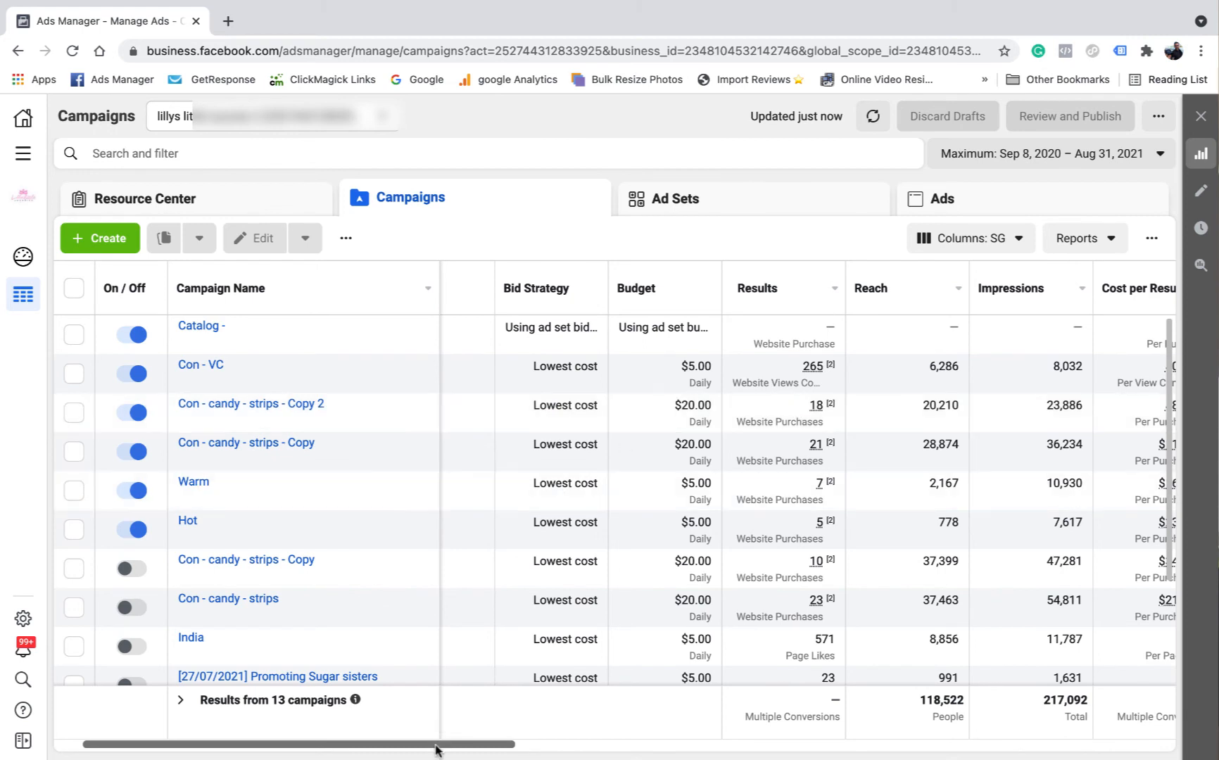
left_click_drag(435, 745, 397, 746)
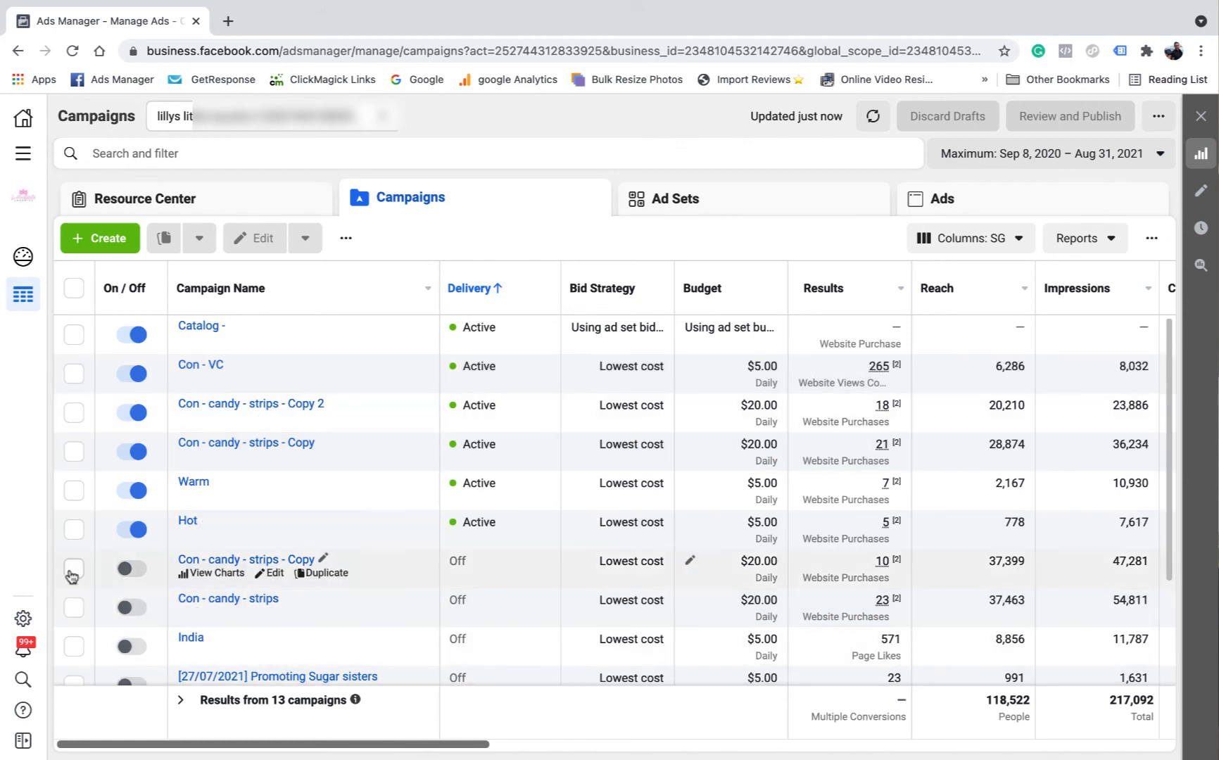
Open the Con - VC campaign's Con - candy - nerds ad, read its full post text in the preview, and return to the campaigns list.
left_click(950, 200)
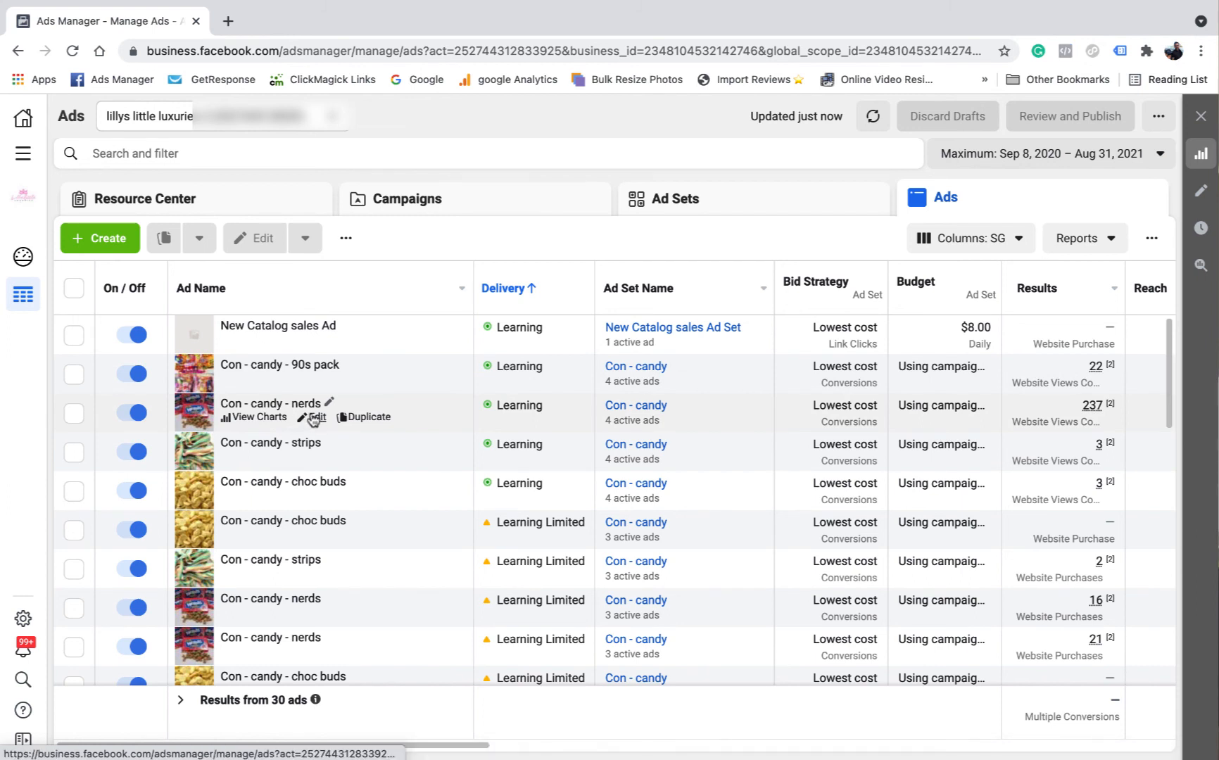
left_click(312, 418)
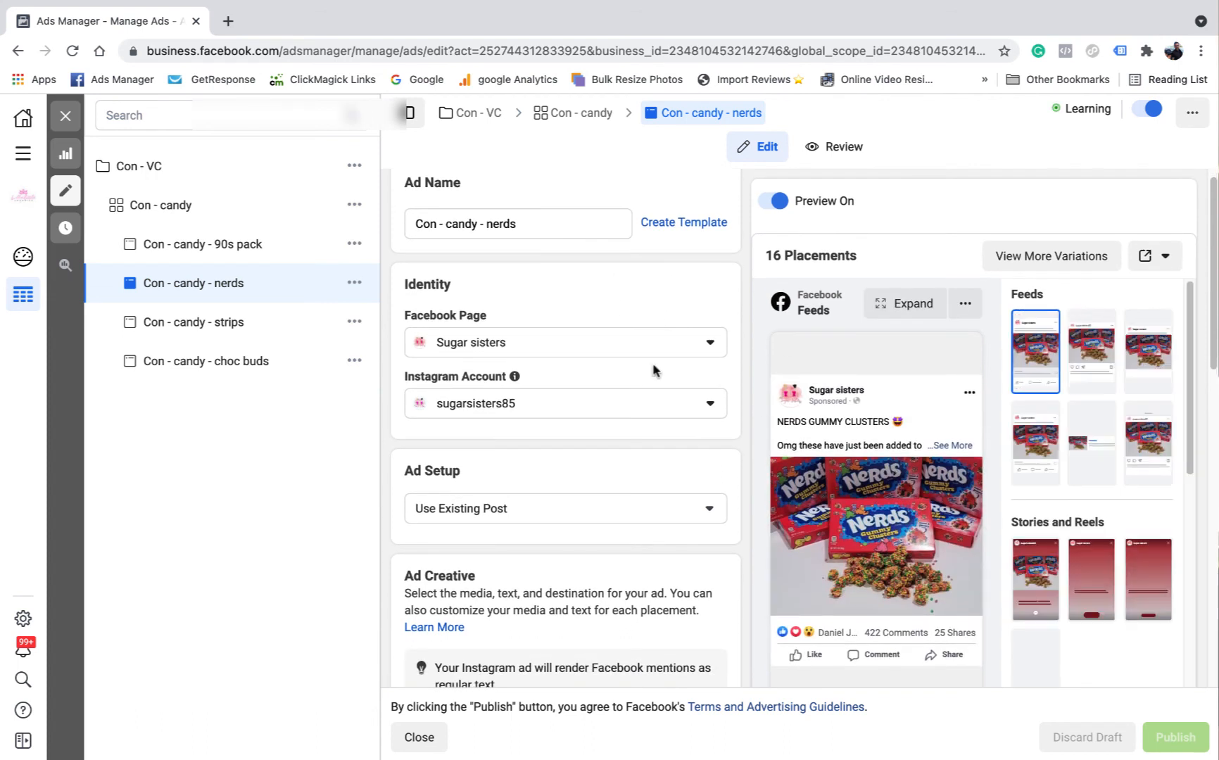
left_click(951, 446)
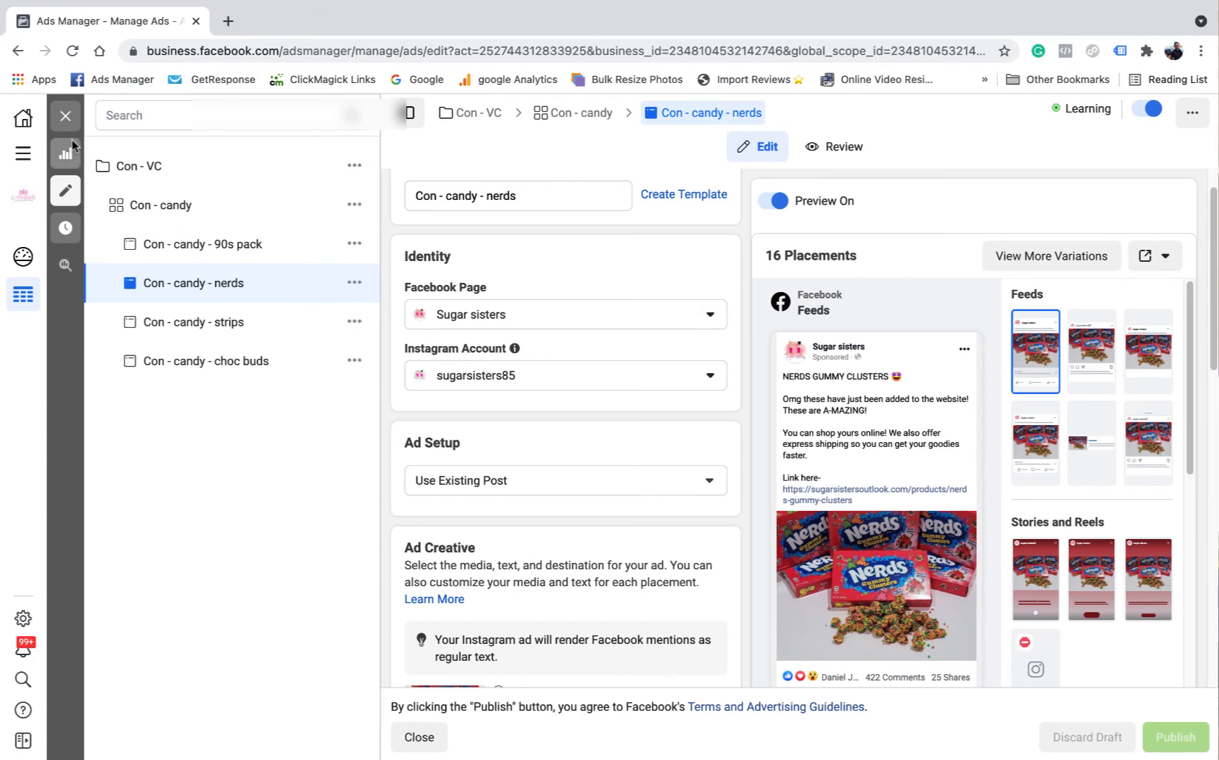
left_click(65, 117)
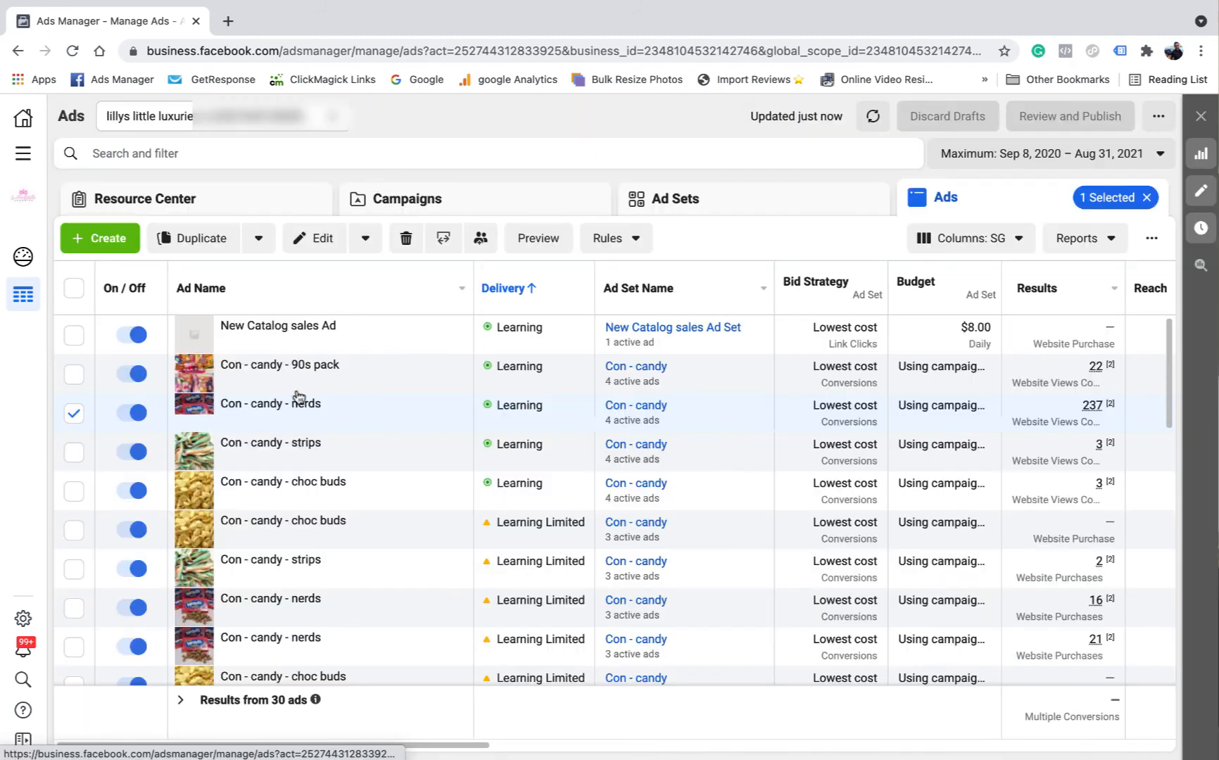
left_click(546, 202)
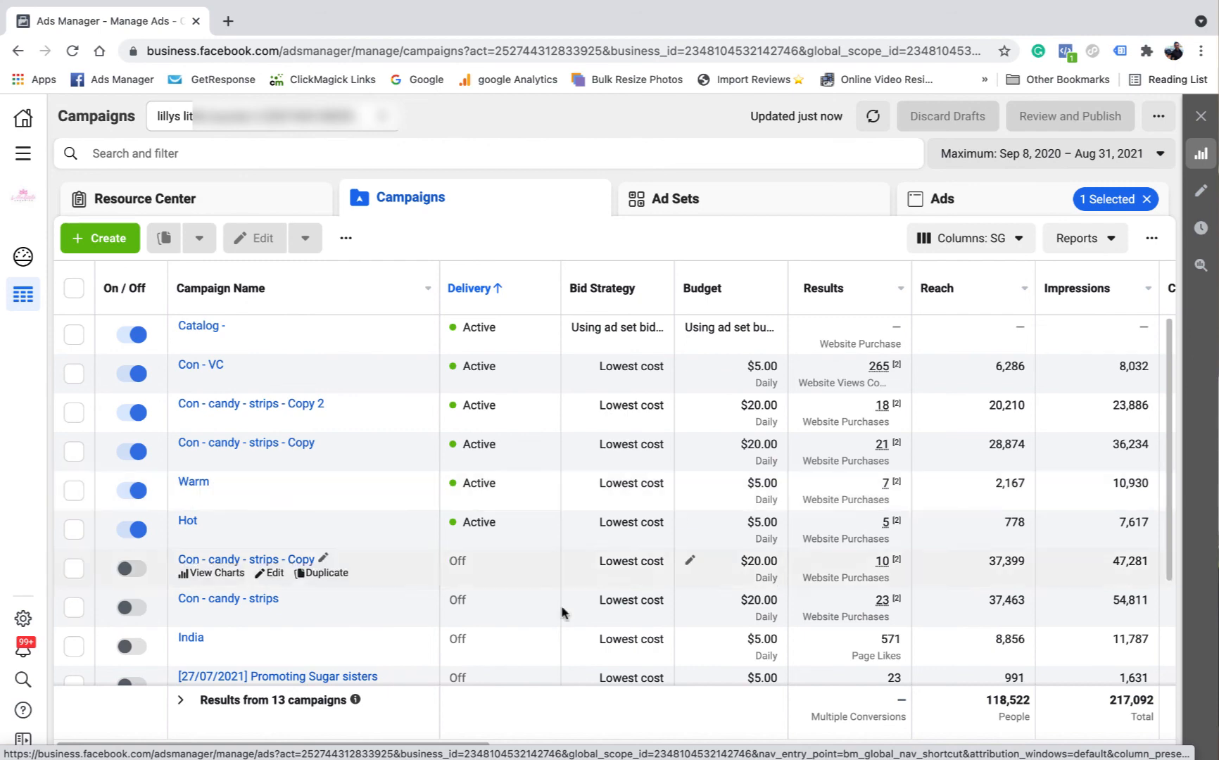
Select the switched-off Con - candy and Con - lollies campaigns, compare their cost per result and amount spent, and clear the selection.
left_click_drag(454, 746, 688, 739)
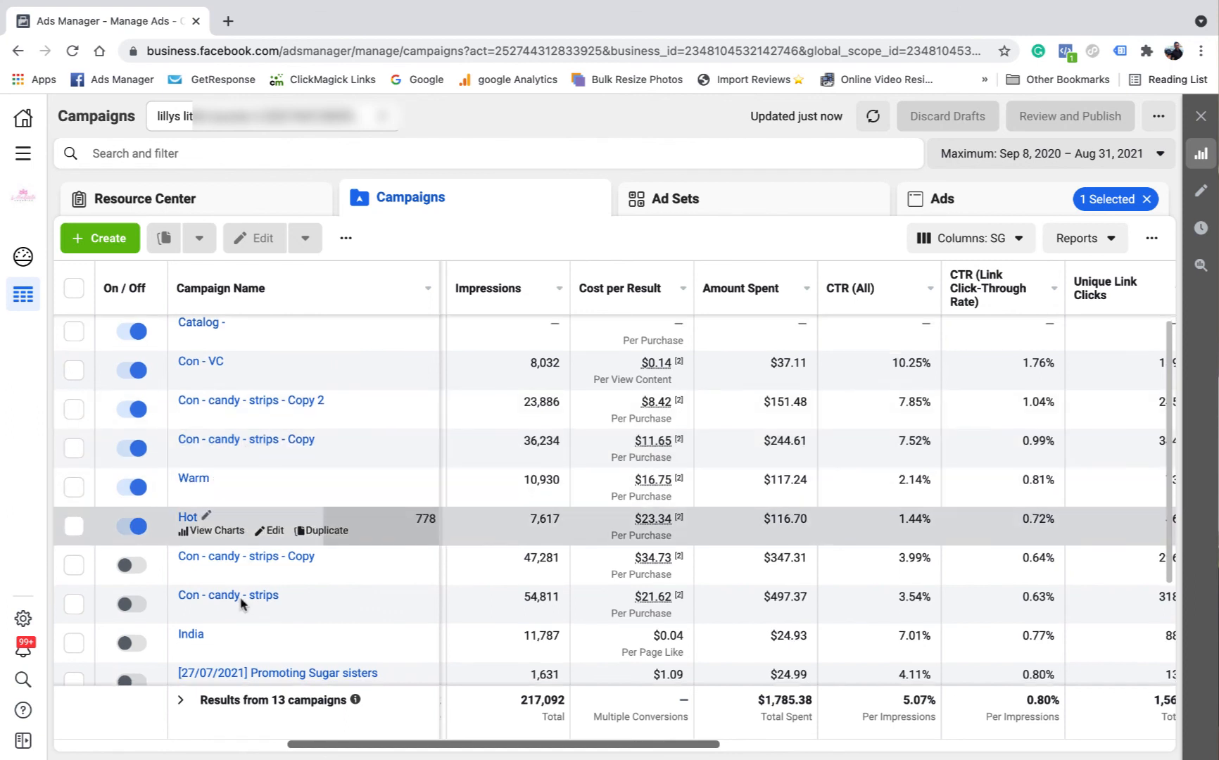
scroll(243, 571, "down", 2)
left_click(74, 626)
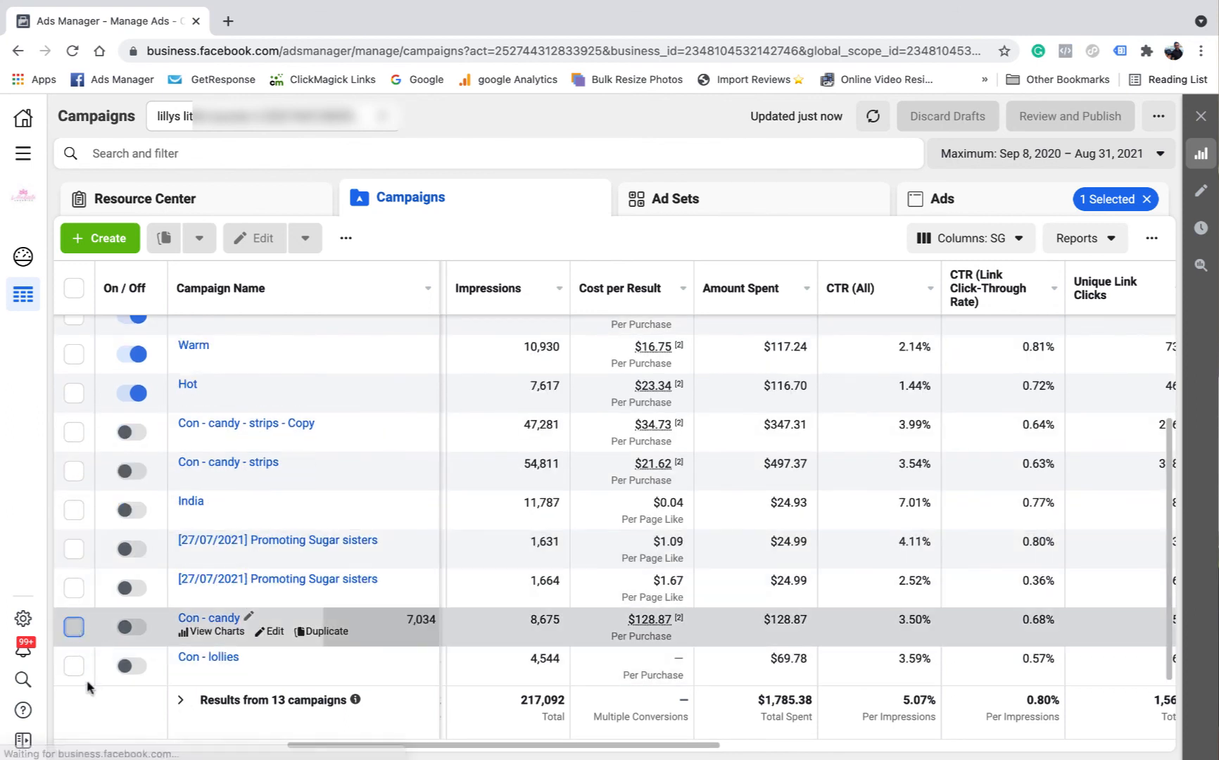
left_click(75, 667)
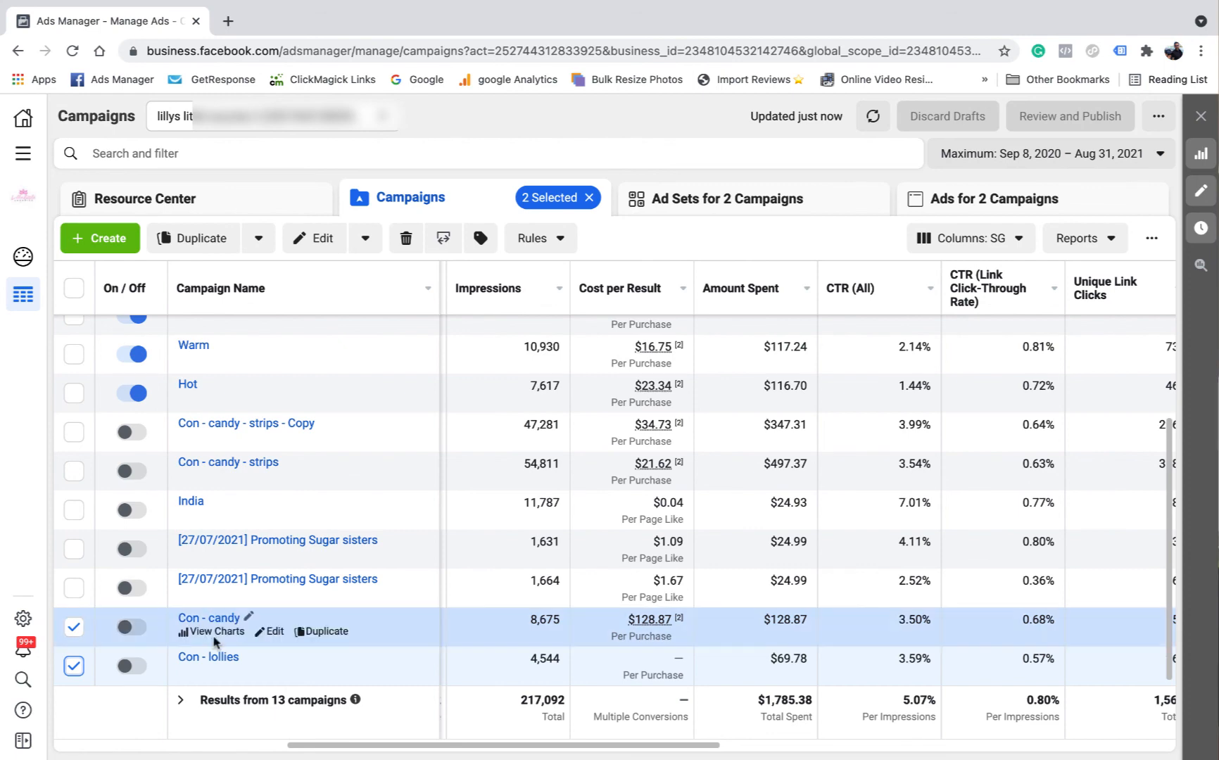
mouse_move(661, 617)
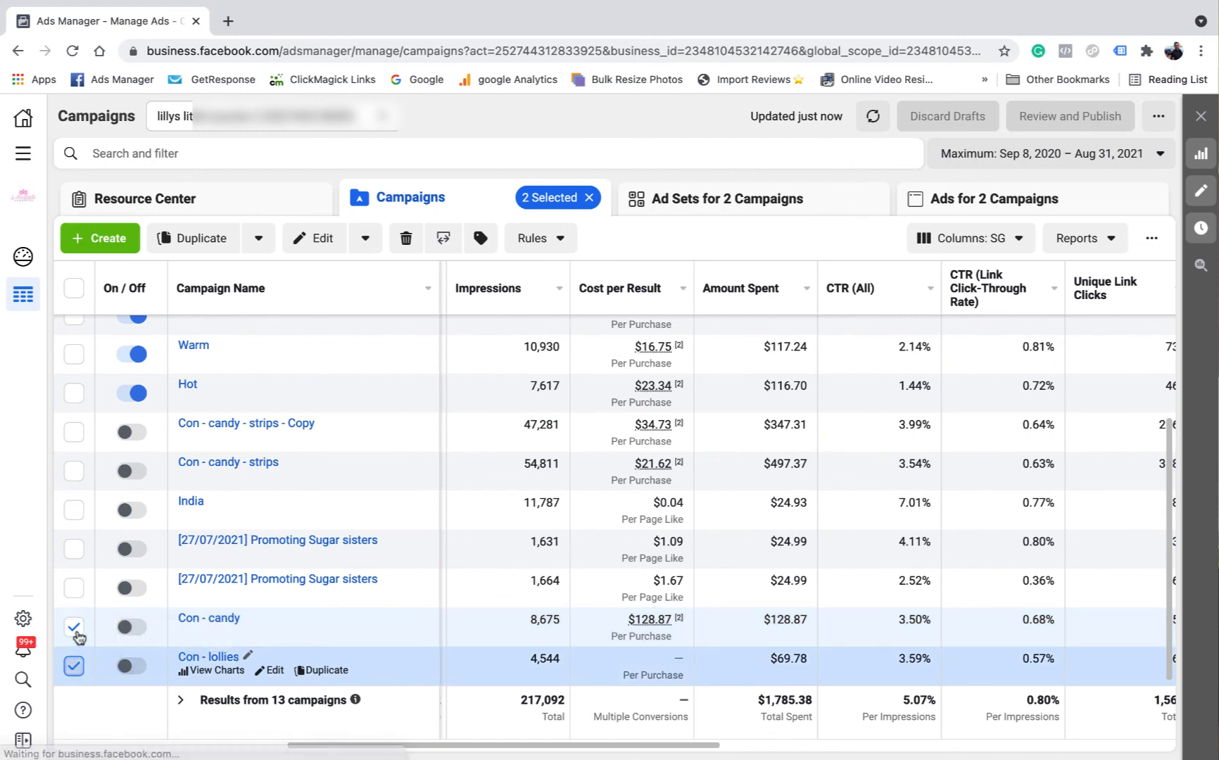
left_click(74, 666)
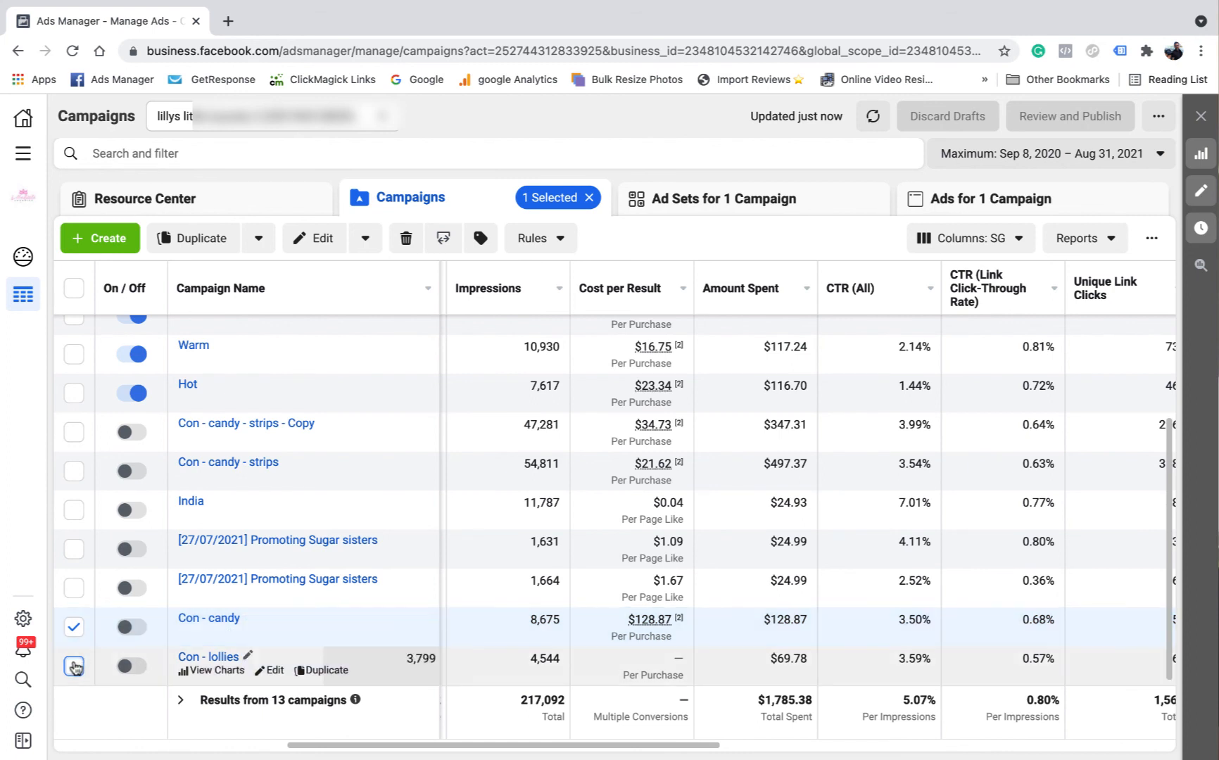
left_click(74, 666)
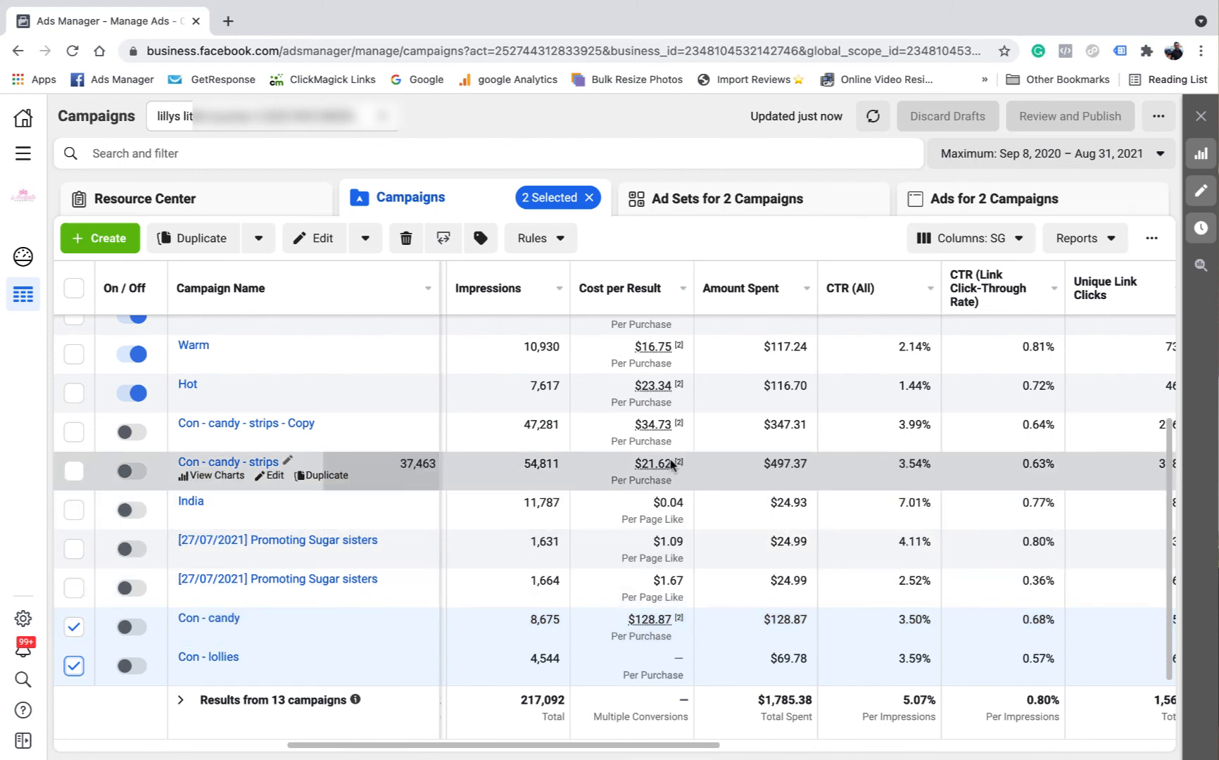
left_click(74, 626)
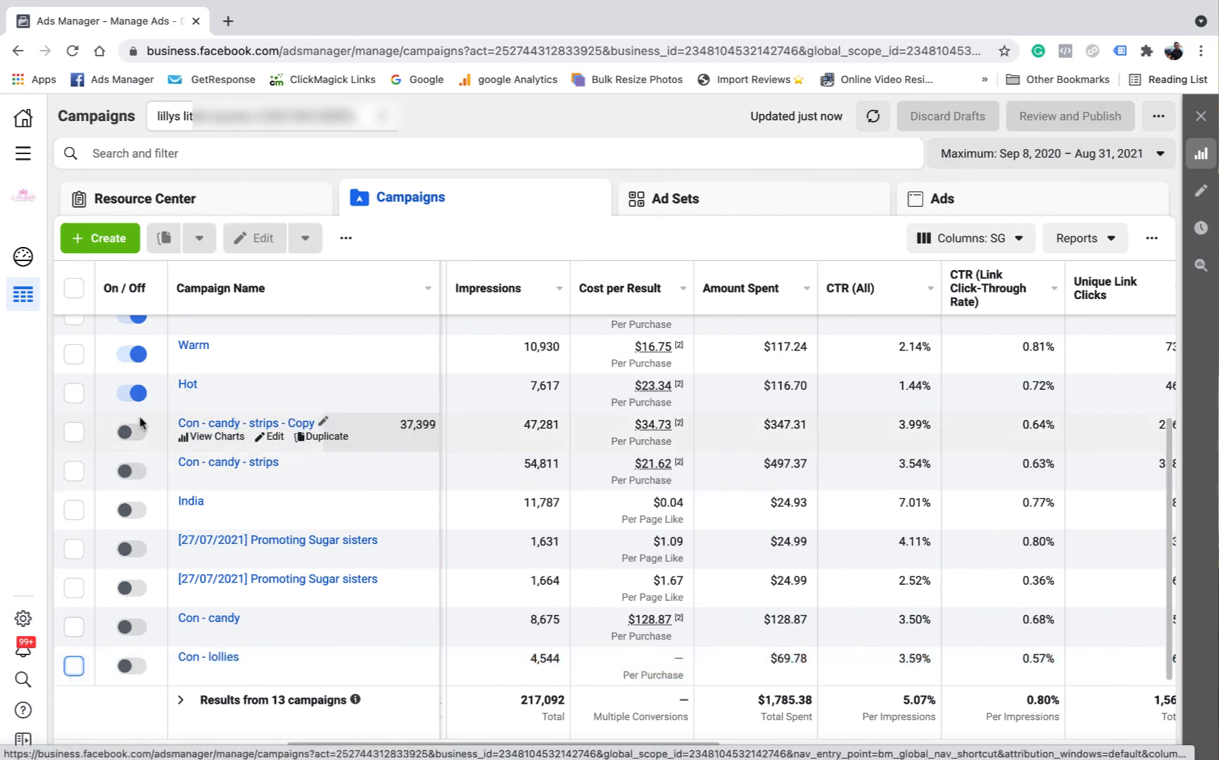
Select the switched-off Con - candy - strips - Copy and Con - candy - strips, compare their cost per result, and clear the selection.
left_click(74, 432)
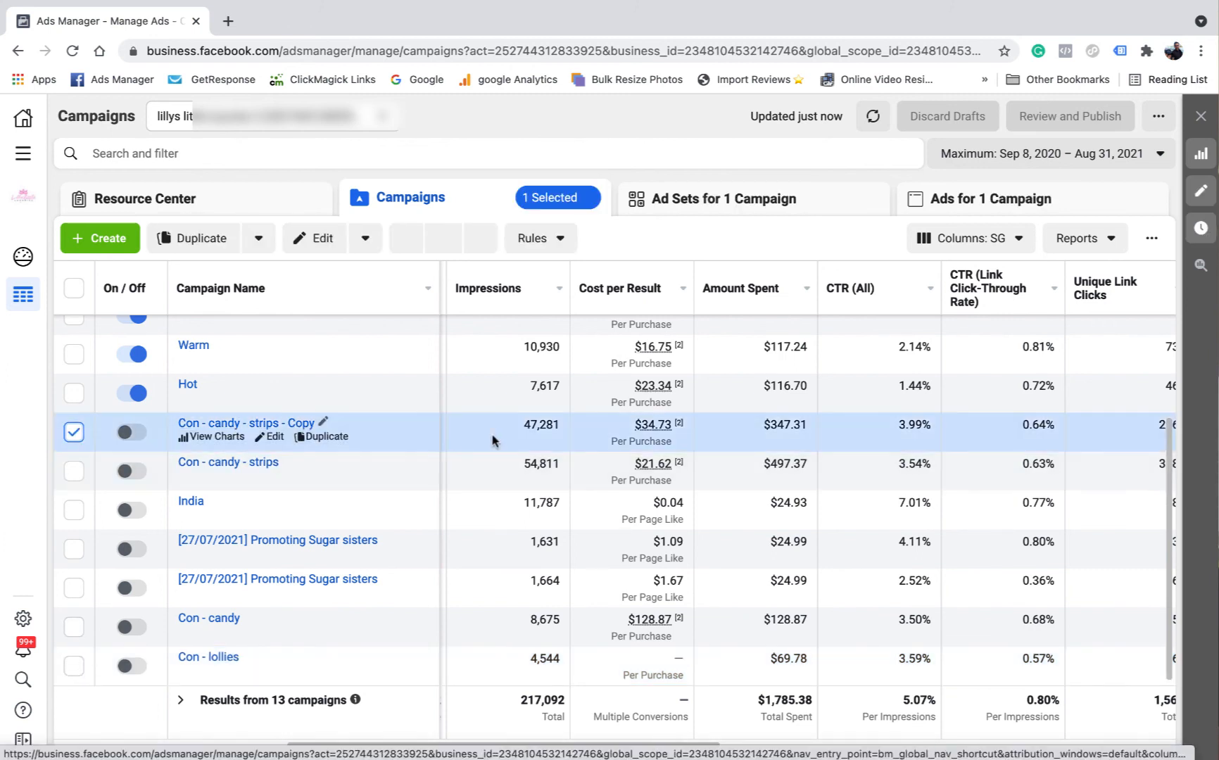
left_click(75, 472)
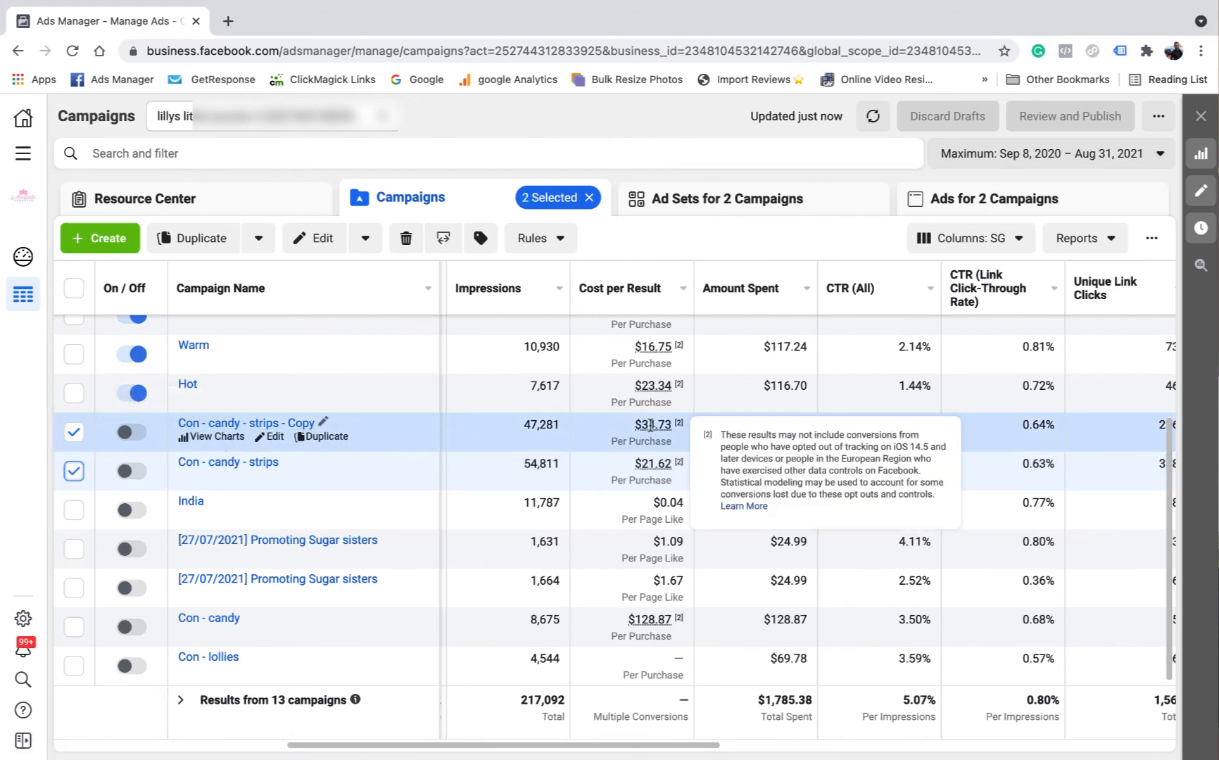
left_click(74, 431)
scroll(324, 451, "up", 1)
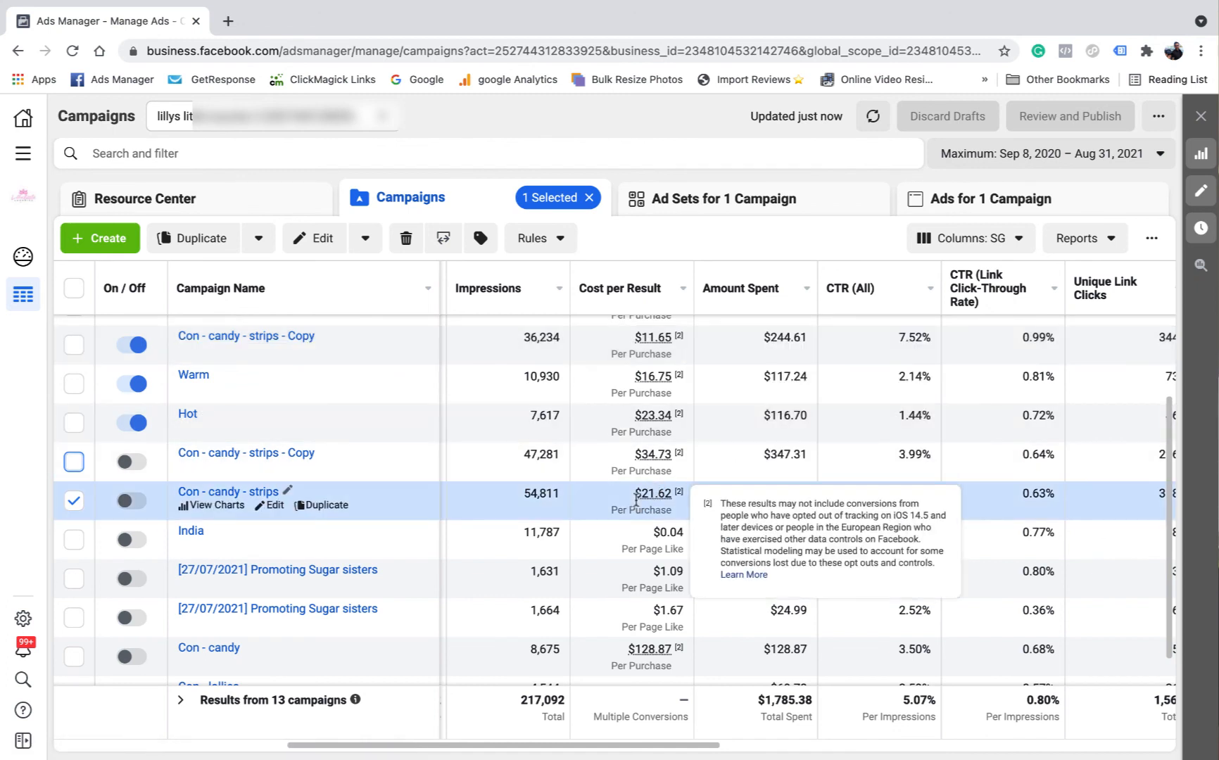
left_click(74, 500)
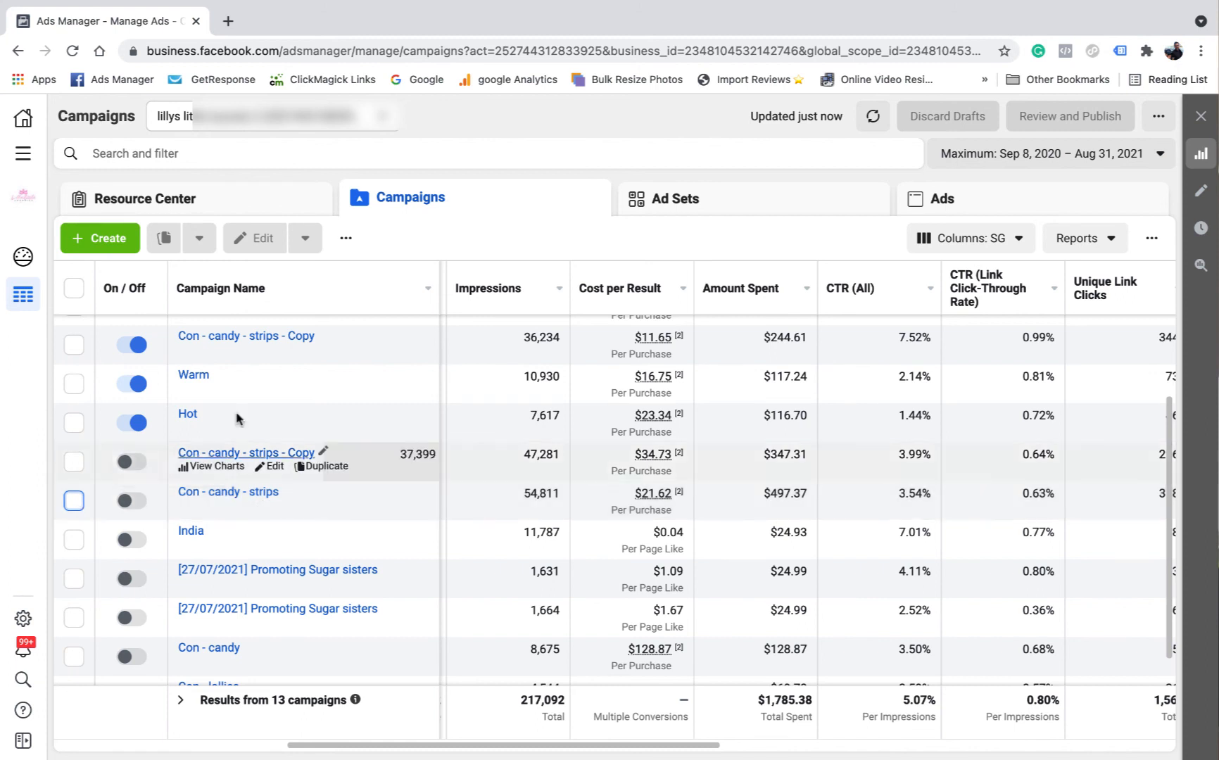
scroll(593, 570, "up", 2)
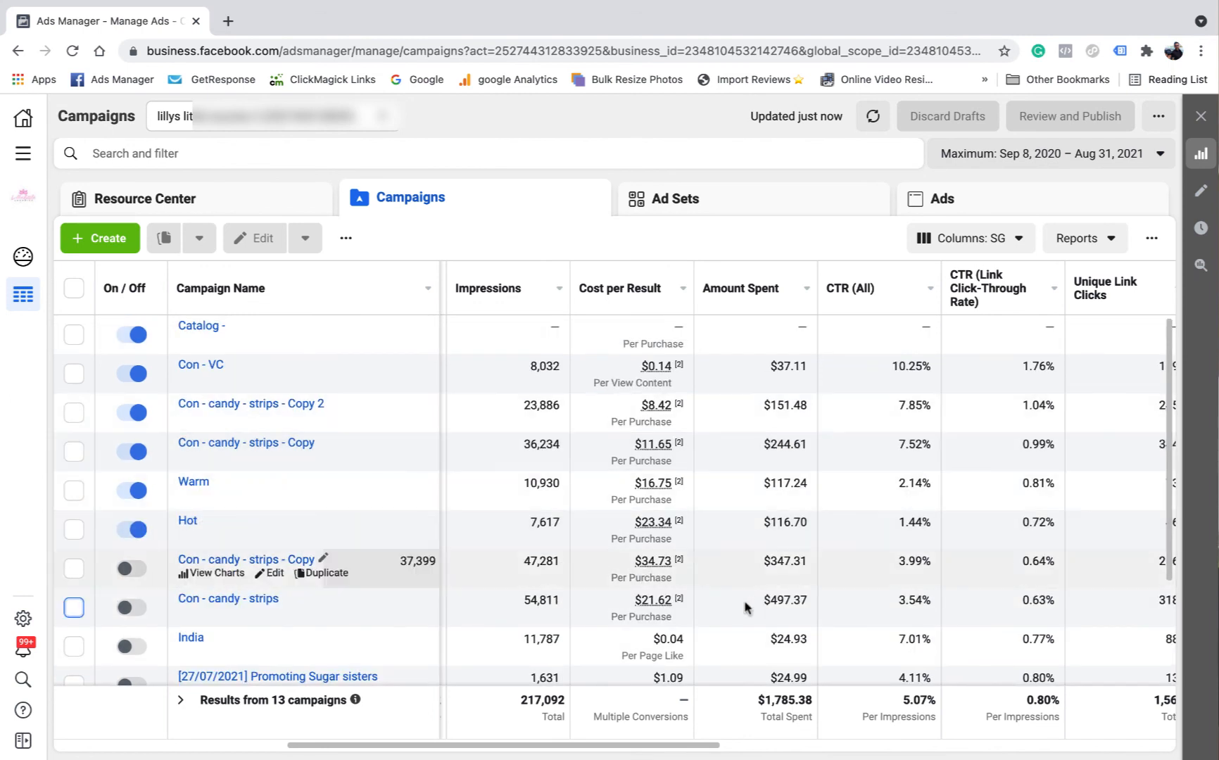